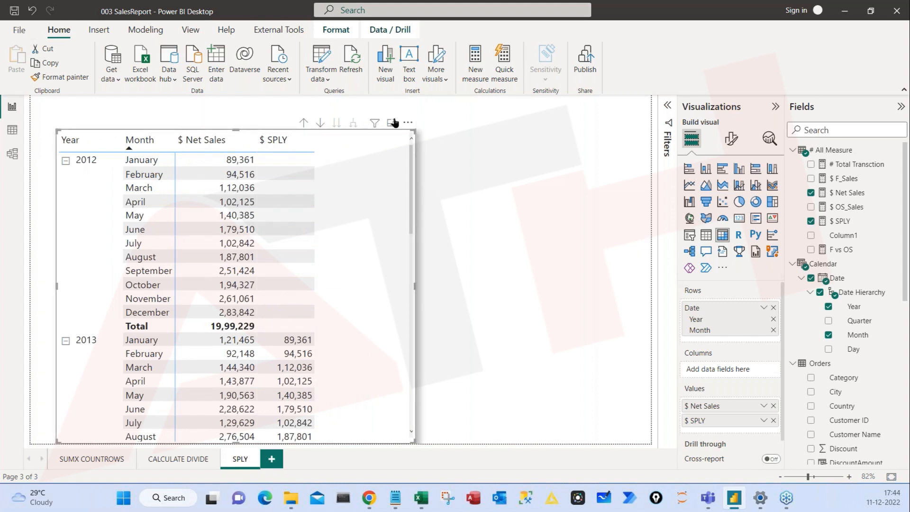
left_click(145, 29)
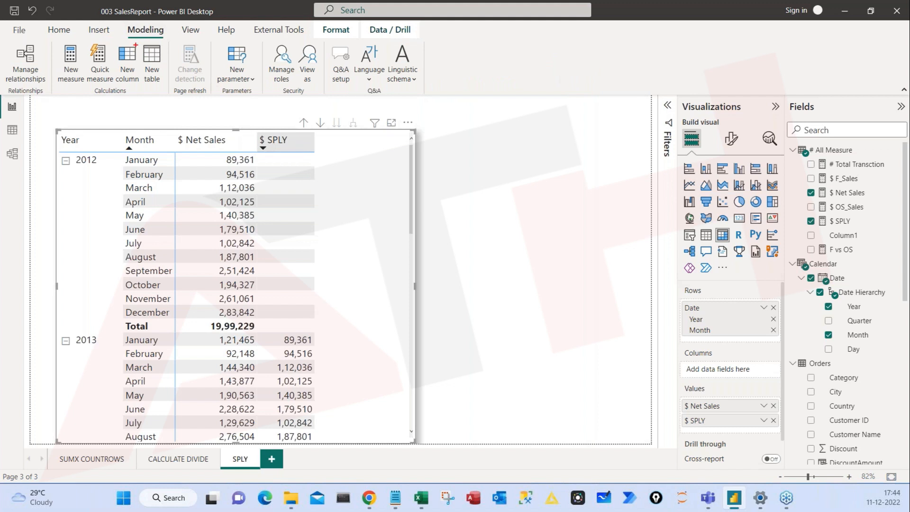
left_click_drag(135, 40, 168, 91)
left_click_drag(111, 41, 143, 91)
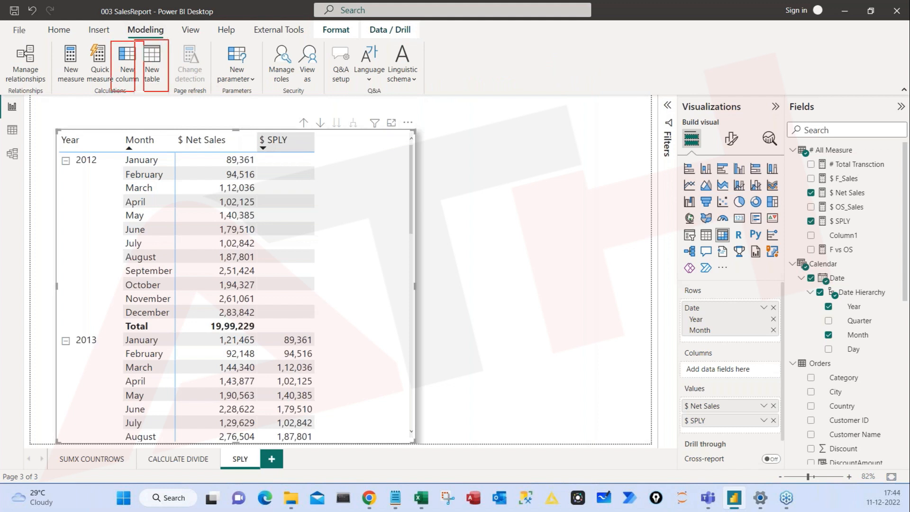
mouse_move(53, 39)
left_mouse_down()
mouse_move(80, 100)
mouse_move(70, 97)
left_mouse_up()
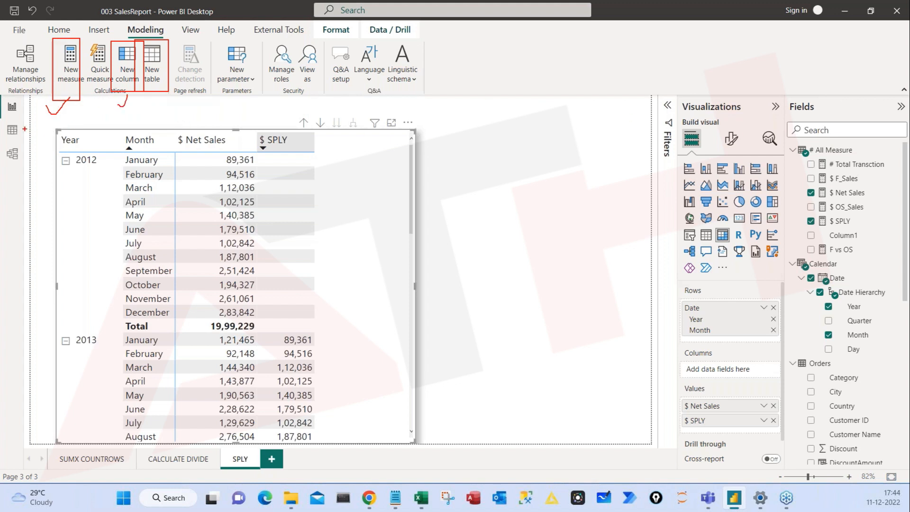
left_click_drag(7, 137, 3, 121)
left_click_drag(145, 109, 164, 86)
left_click_drag(450, 123, 526, 147)
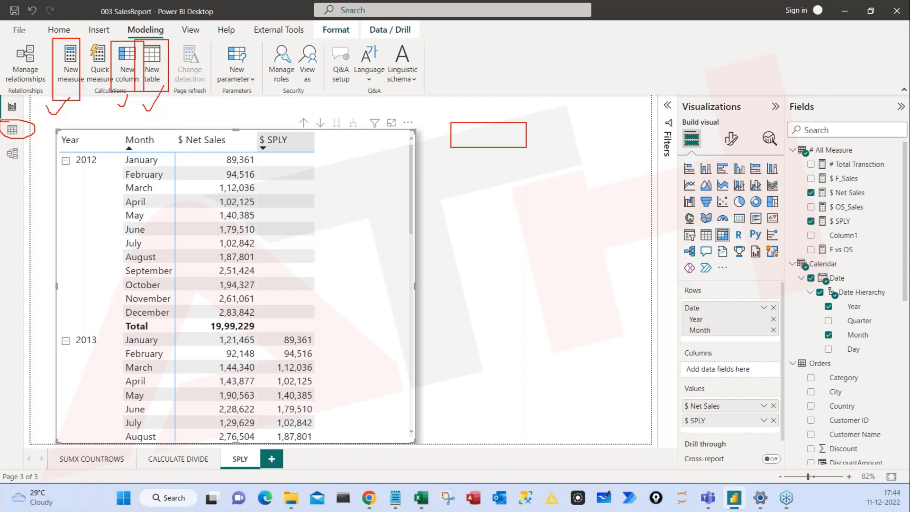
key("Escape")
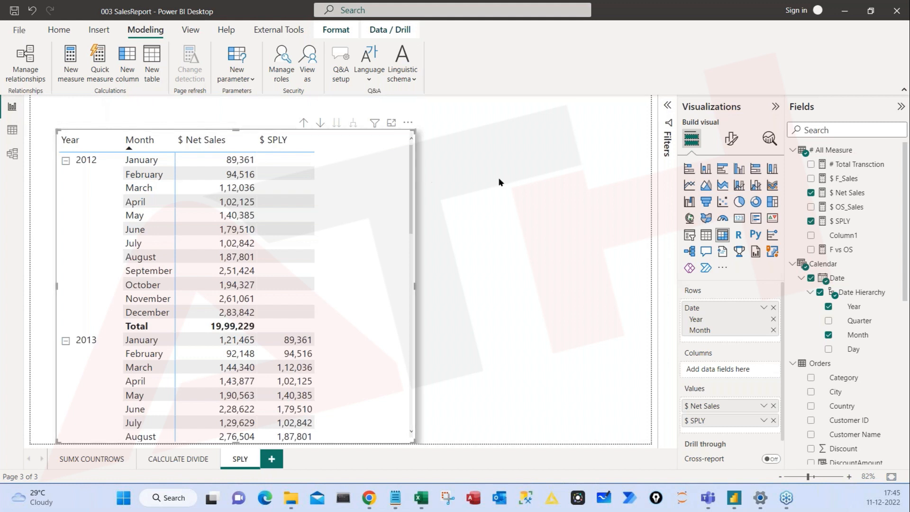
Start a quick measure in the # All Measure table with Year-over-year change as the calculation.
left_click(821, 149)
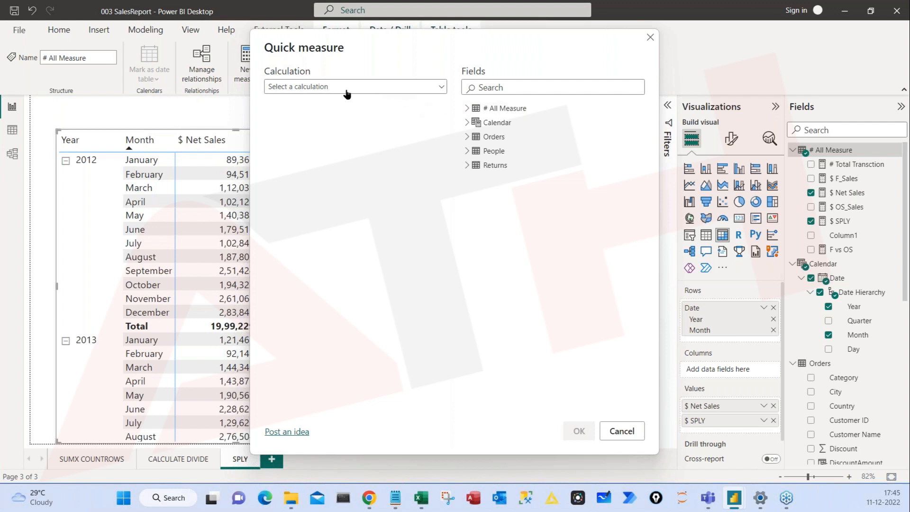
left_click(331, 92)
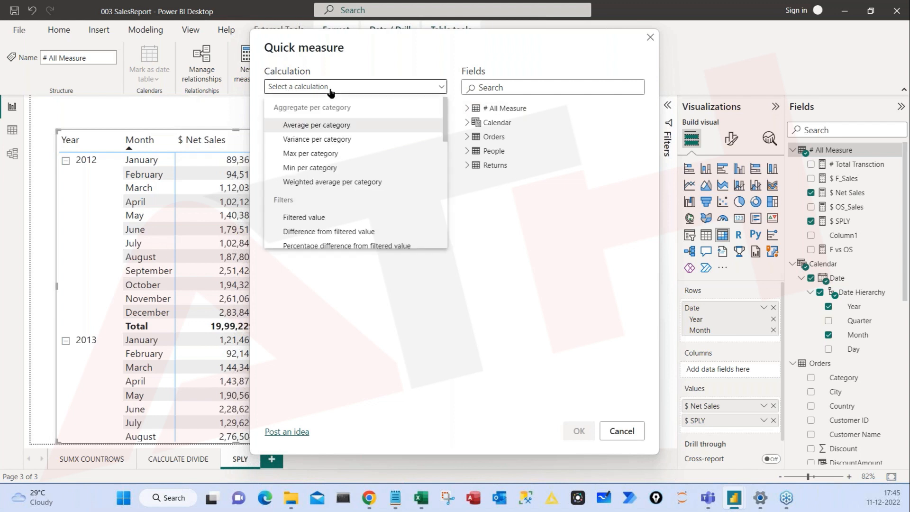
scroll(331, 157, "down", 3)
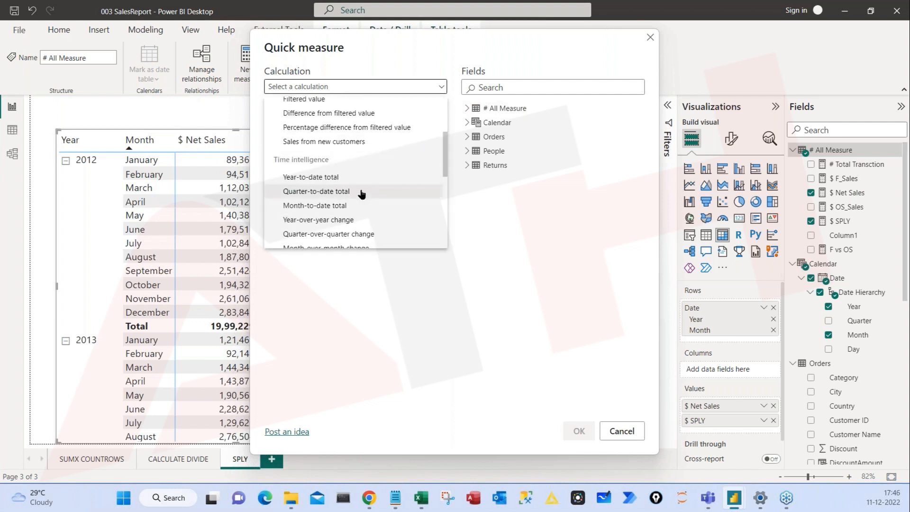
scroll(362, 194, "down", 4)
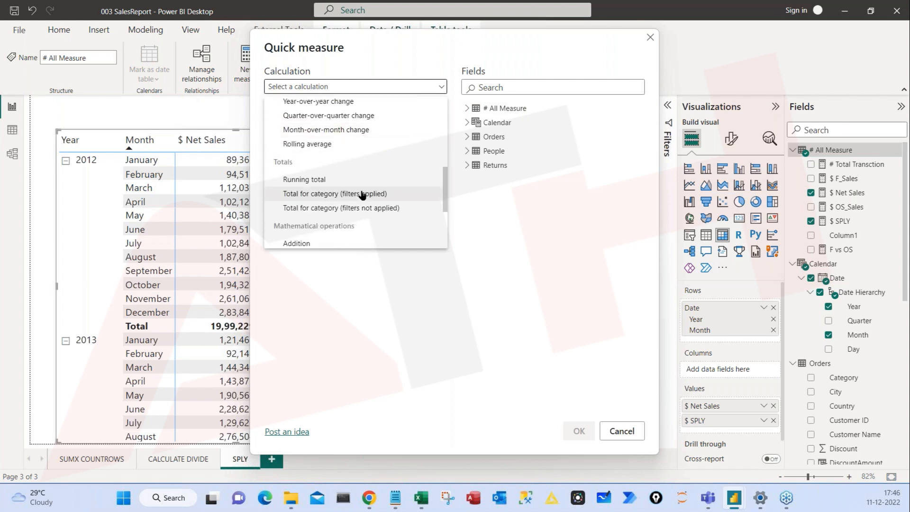
scroll(361, 194, "up", 2)
scroll(295, 167, "up", 2)
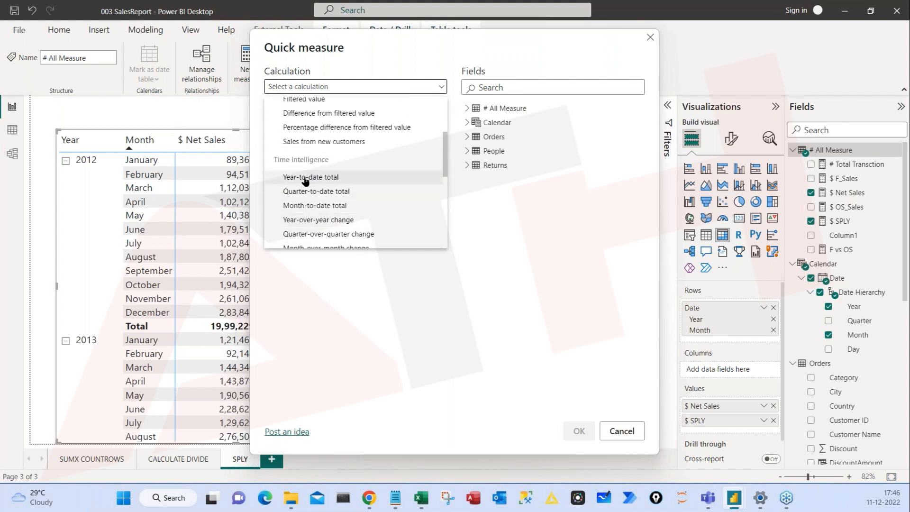
scroll(299, 159, "down", 1)
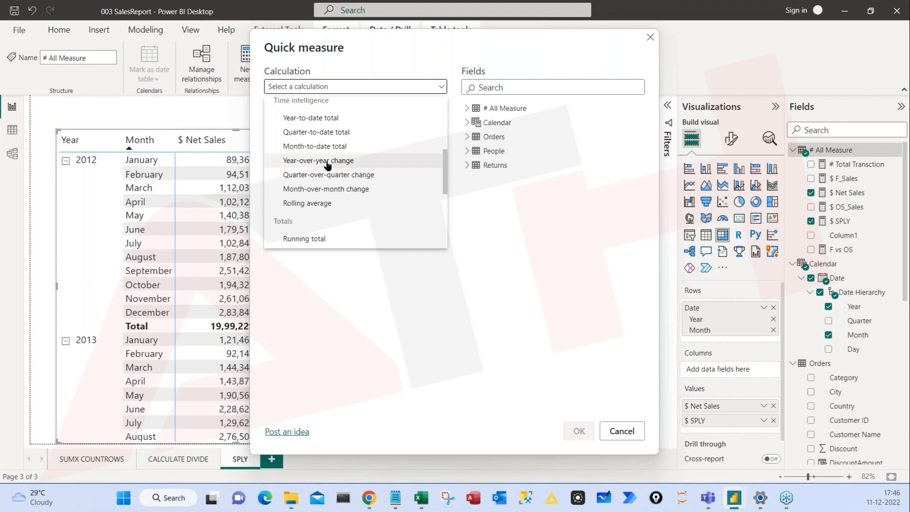
left_click(327, 161)
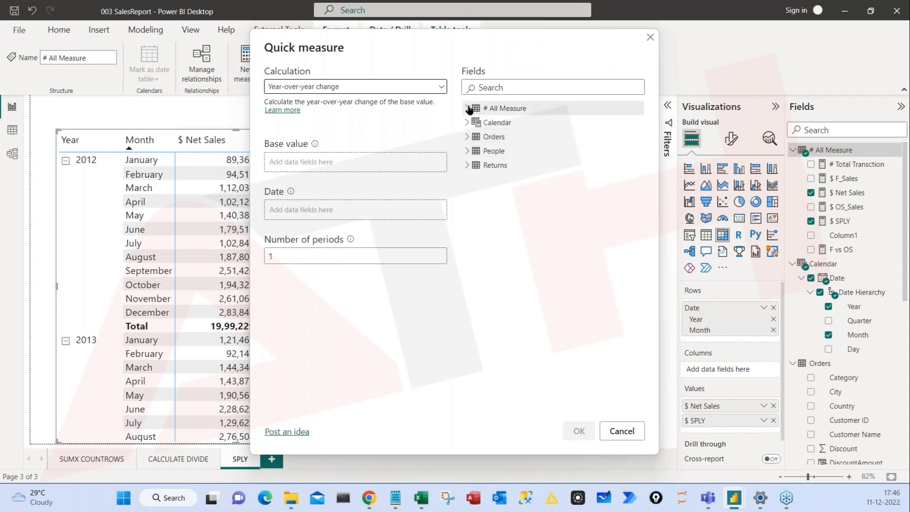
Set the quick measure's base value to $ Net Sales and its date to the Calendar table's Date field.
left_click(467, 108)
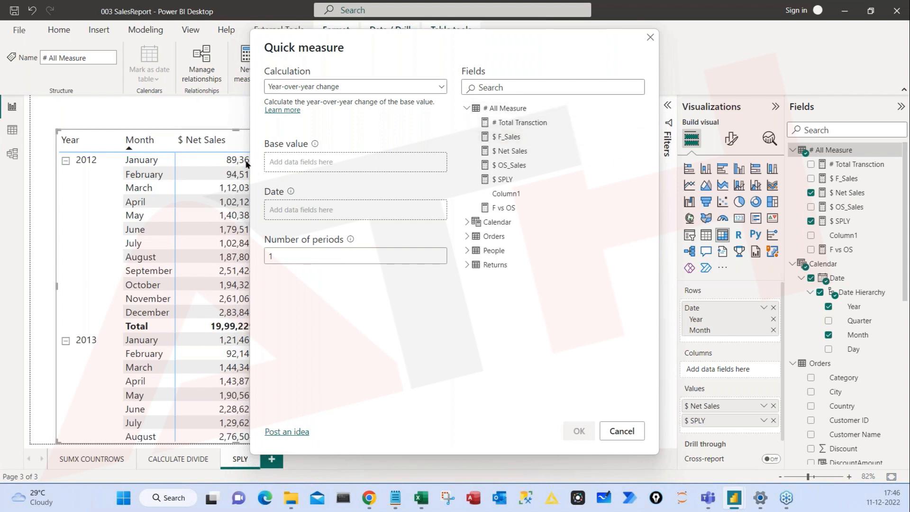
left_click_drag(508, 156, 307, 163)
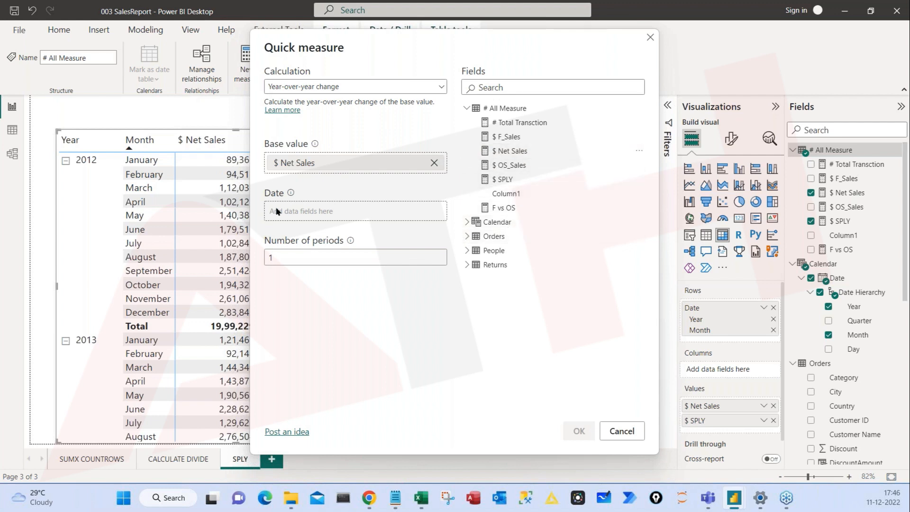
left_click(467, 222)
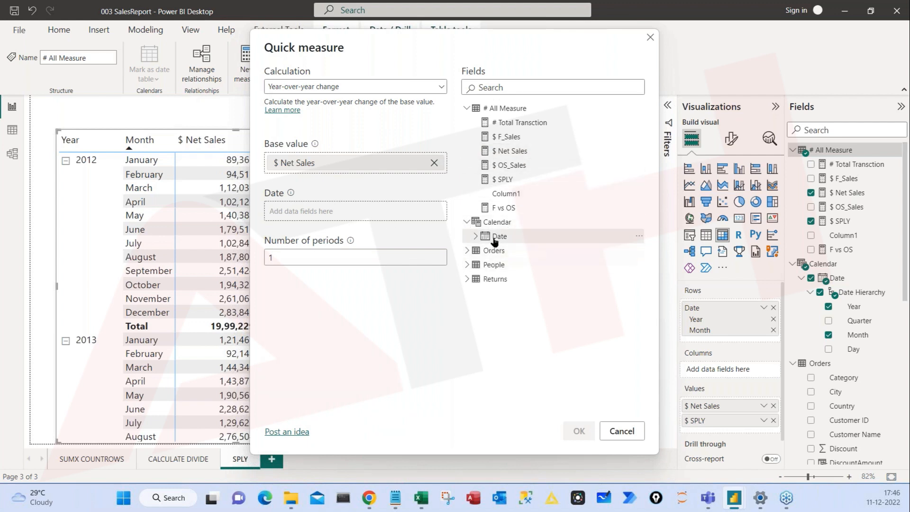
left_click_drag(494, 239, 303, 211)
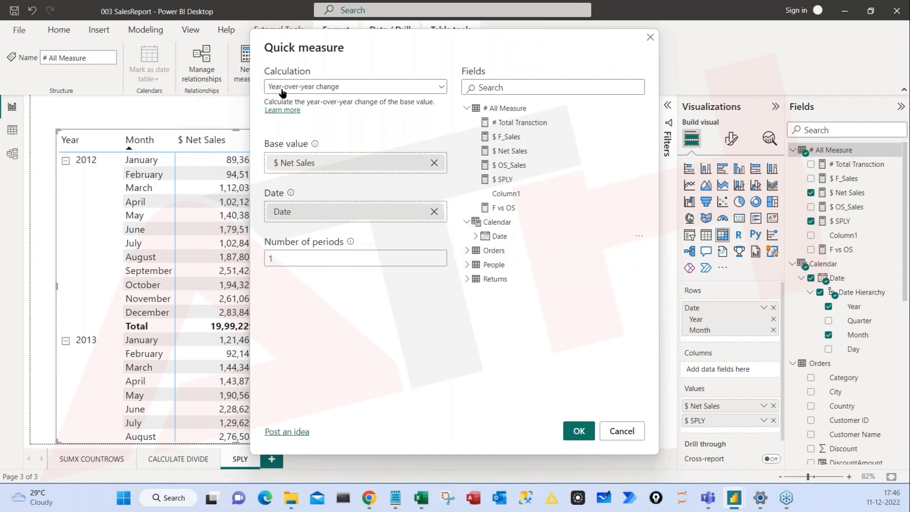
Review the available calculations, keep Year-over-year change, and create the quick measure.
left_click(319, 89)
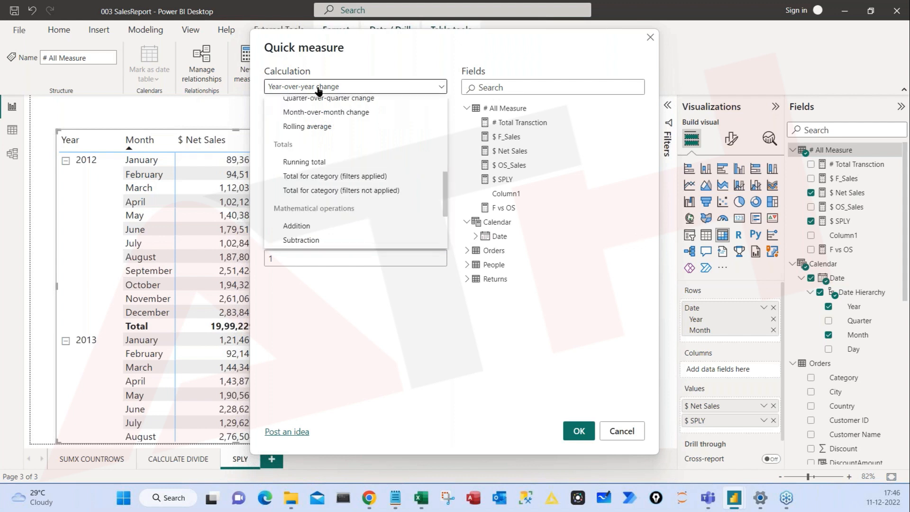
scroll(315, 189, "down", 2)
scroll(313, 204, "up", 5)
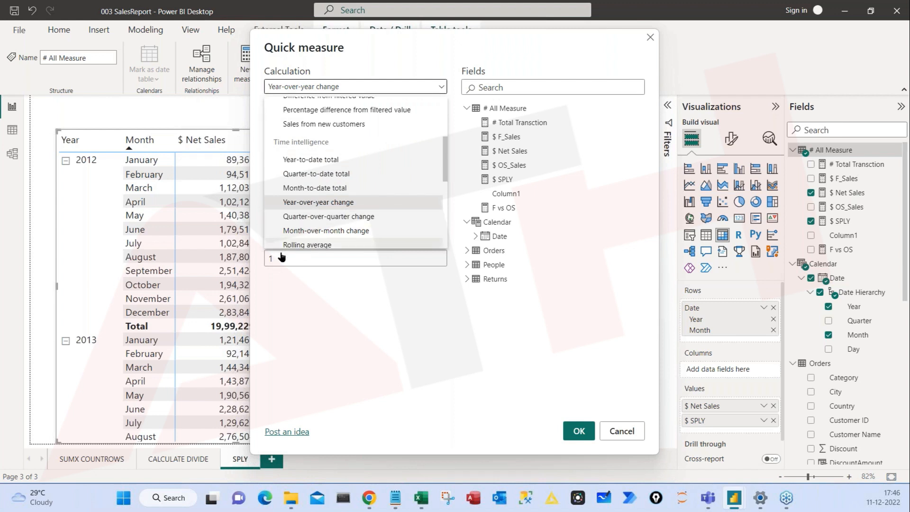
left_click(299, 205)
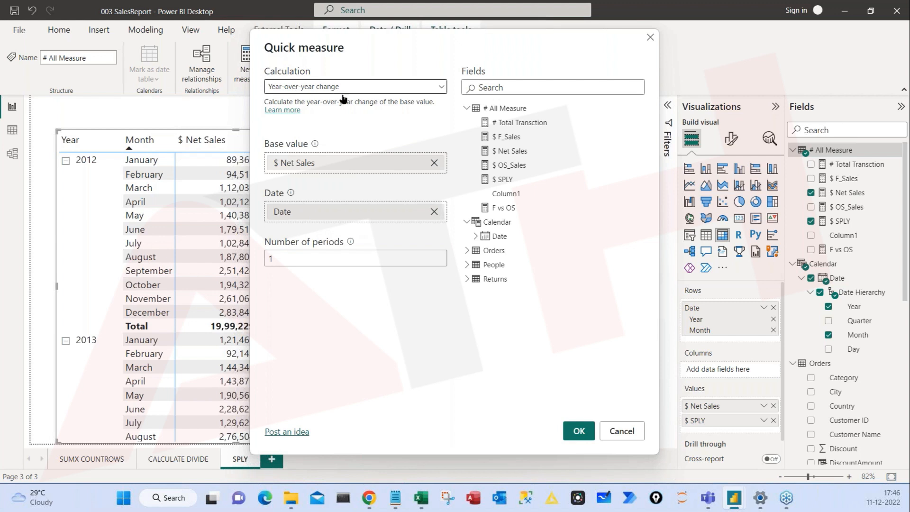
left_click(579, 432)
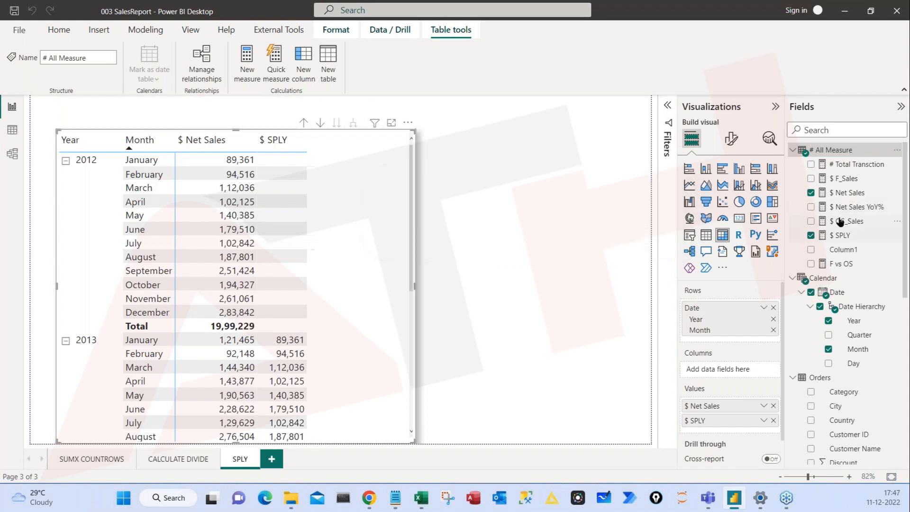
Widen the matrix and add the $ Net Sales YoY% measure to it after $ SPLY.
left_click(775, 106)
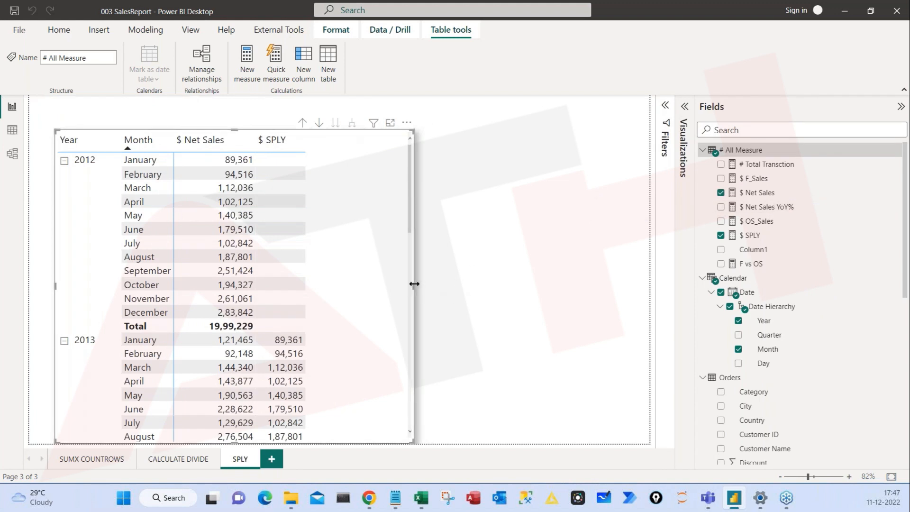
left_click_drag(413, 283, 481, 284)
left_click_drag(773, 215, 398, 315)
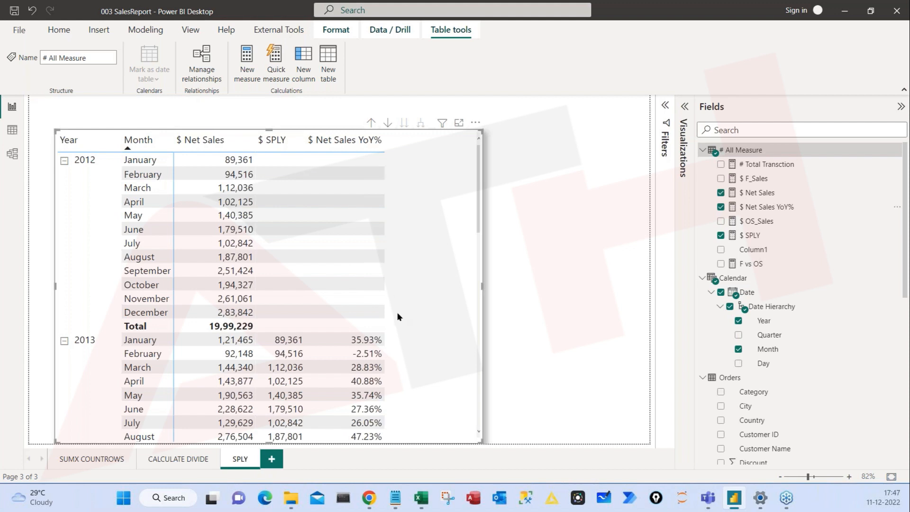
mouse_move(308, 132)
left_mouse_down()
mouse_move(384, 453)
mouse_move(398, 451)
left_mouse_up()
left_click_drag(376, 251, 431, 217)
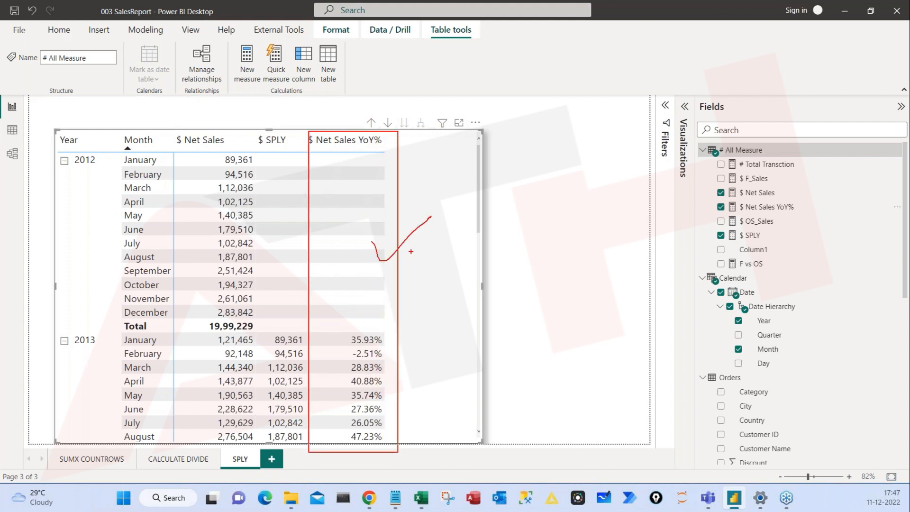
left_click_drag(365, 235, 456, 221)
mouse_move(251, 32)
left_mouse_down()
mouse_move(329, 162)
mouse_move(350, 160)
left_mouse_up()
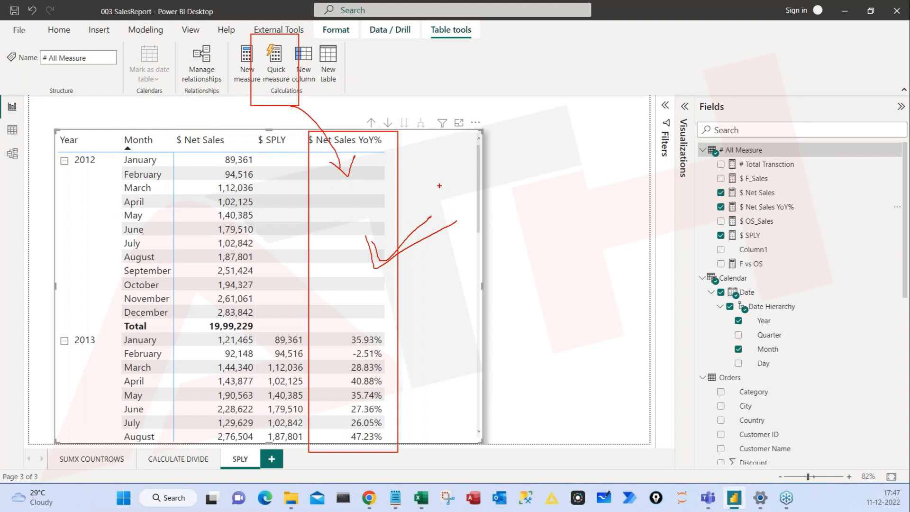
left_click_drag(540, 191, 431, 188)
left_click_drag(458, 175, 403, 195)
Move the matrix against the left edge of the report page.
mouse_move(353, 294)
left_mouse_down()
mouse_move(360, 362)
mouse_move(323, 303)
left_mouse_up()
key("Escape")
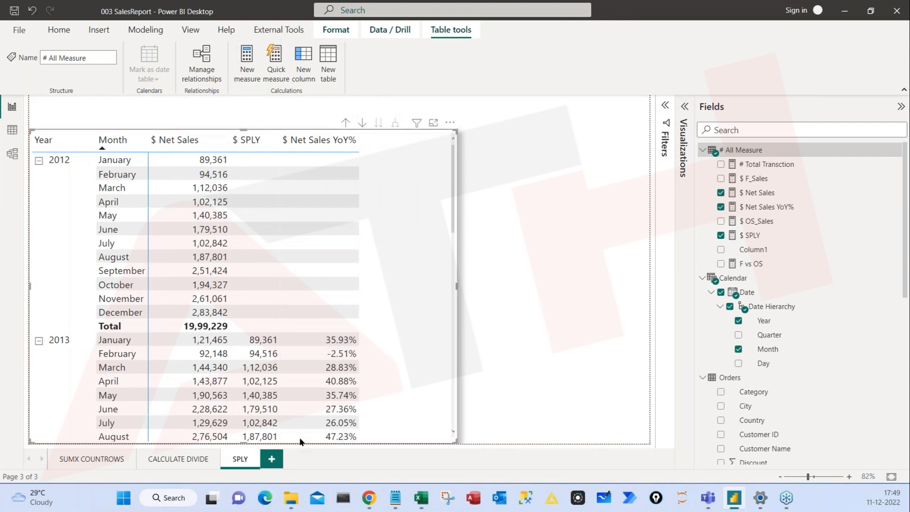
Rename the SPLY report page as SPLY YOY%.
double_click(247, 461)
key("Right")
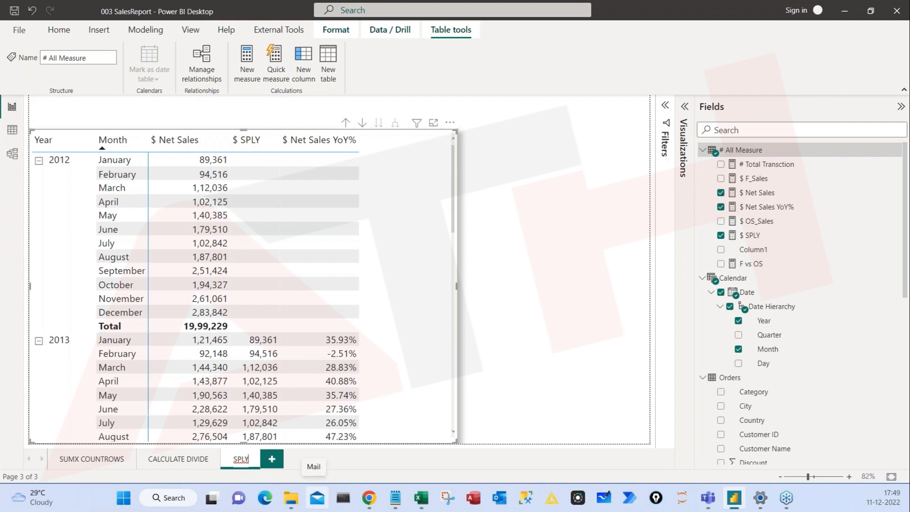
type("yo")
key("BackSpace")
key("BackSpace")
type("YOY")
type("%")
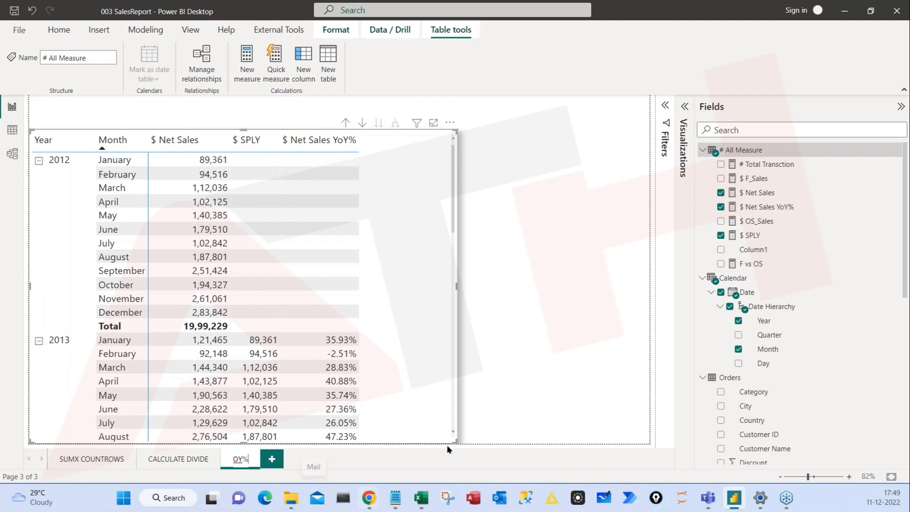
left_click(507, 309)
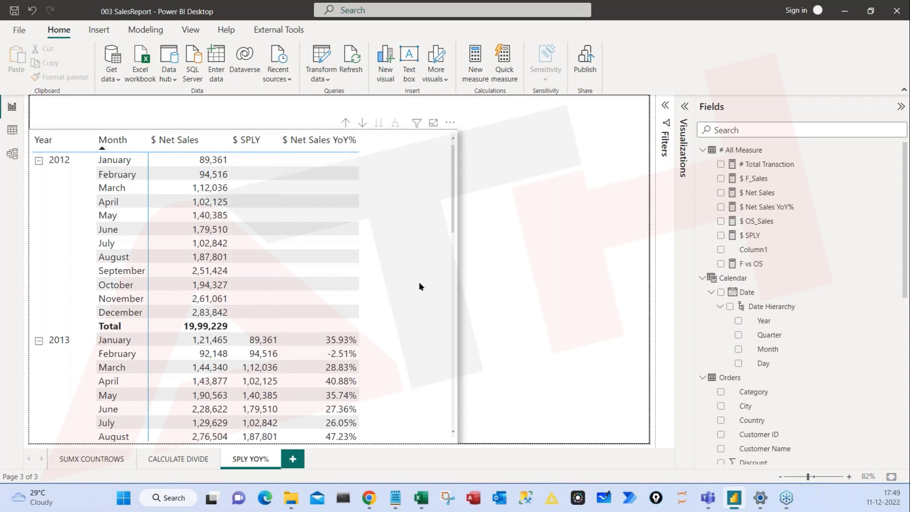
Narrow the matrix to fit its columns, extend it slightly upward, and make the Fields pane narrower.
left_click(440, 307)
left_click_drag(455, 286, 379, 286)
mouse_move(376, 132)
left_mouse_down()
mouse_move(367, 152)
mouse_move(366, 124)
mouse_move(375, 121)
left_mouse_up()
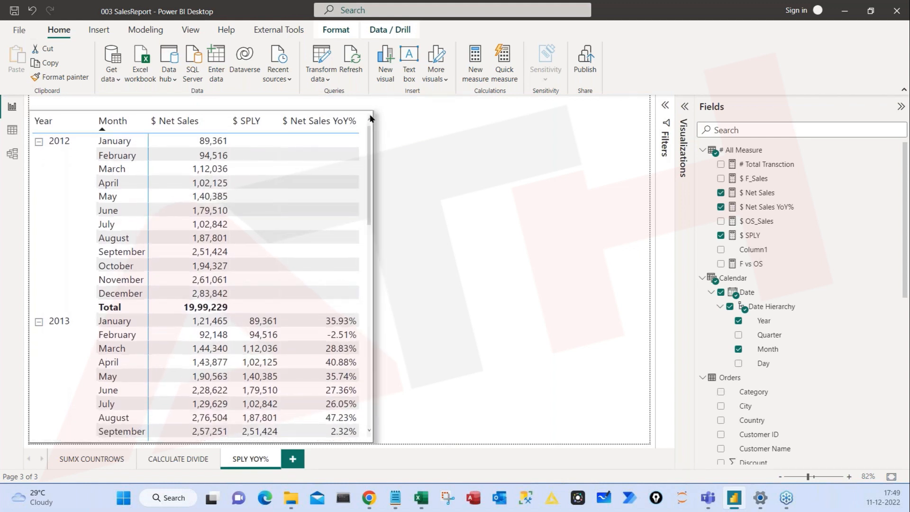
left_click(427, 177)
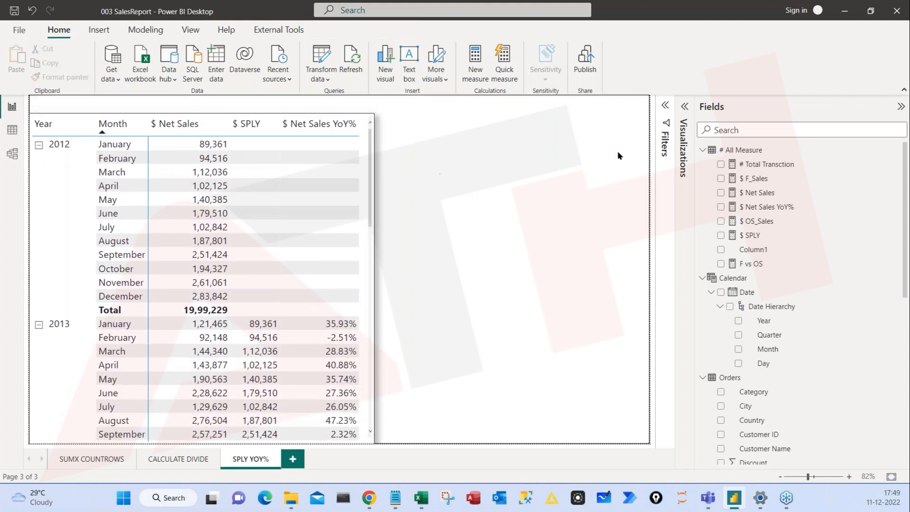
left_click_drag(694, 155, 768, 155)
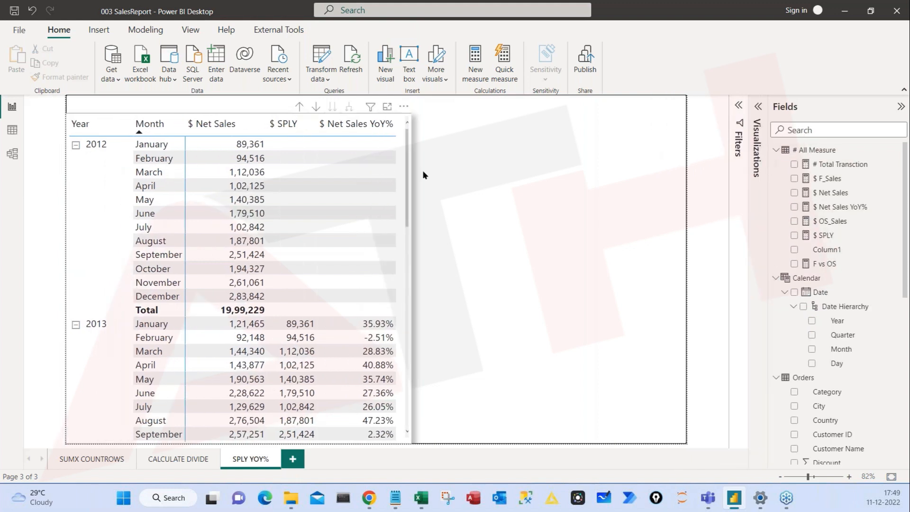
Insert an empty clustered column chart beside the matrix, reducing its height to less than half the page and moving it down.
mouse_move(411, 144)
left_mouse_down()
mouse_move(540, 235)
mouse_move(676, 249)
left_mouse_up()
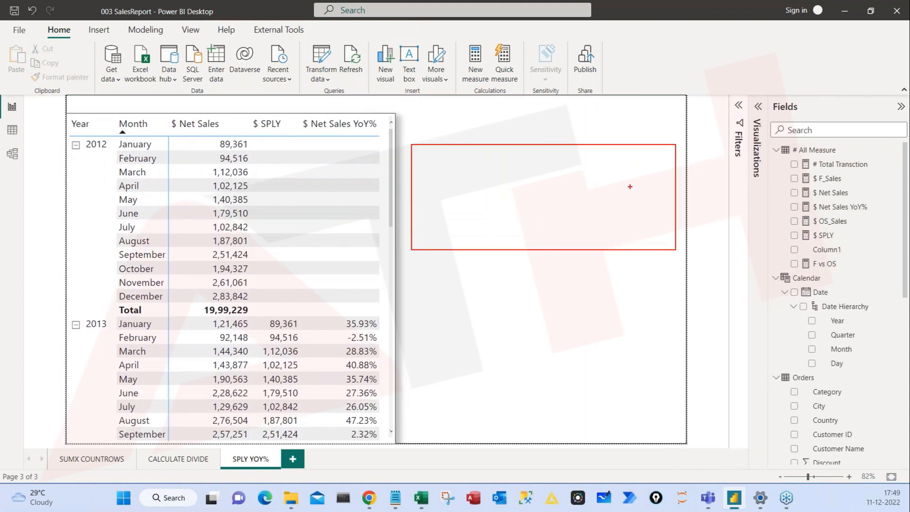
left_click(756, 112)
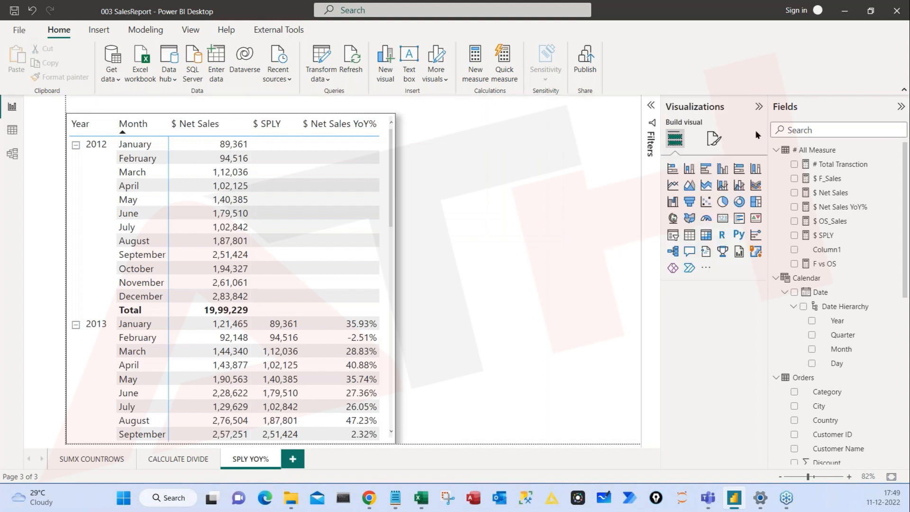
left_click(722, 169)
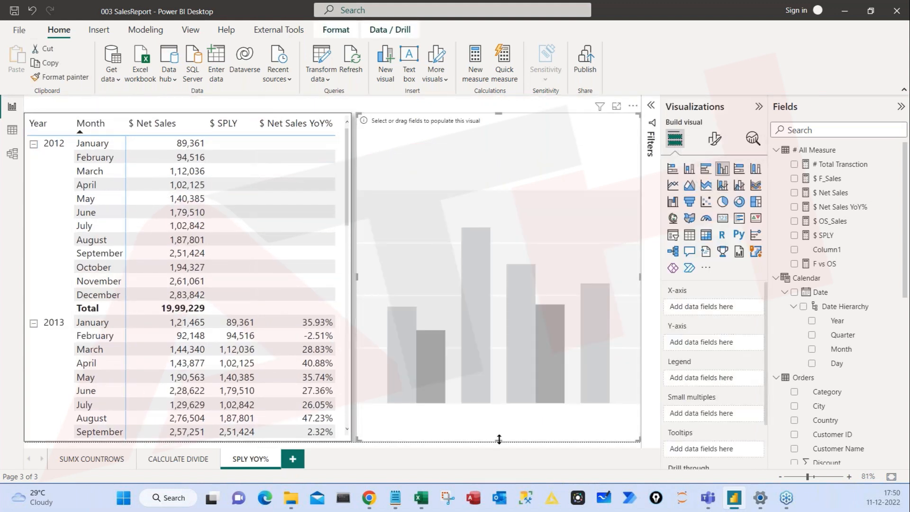
left_click_drag(498, 440, 531, 222)
left_click_drag(425, 171, 501, 298)
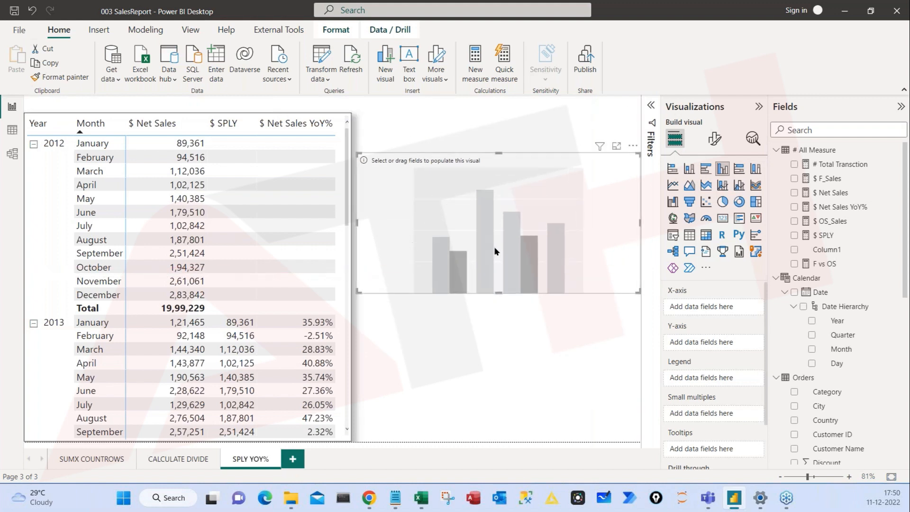
key("ctrl+2")
left_click_drag(292, 313, 341, 427)
left_click_drag(388, 273, 611, 293)
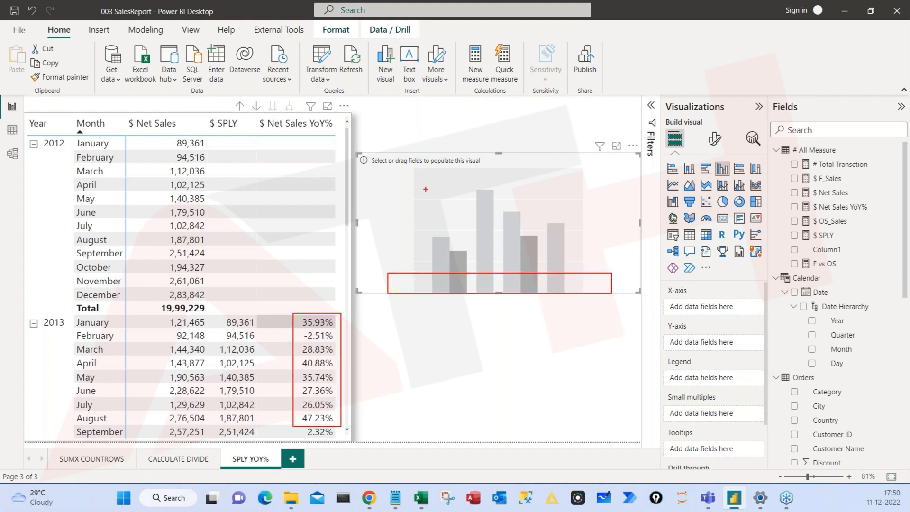
mouse_move(419, 184)
left_mouse_down()
mouse_move(433, 230)
mouse_move(471, 268)
left_mouse_up()
key("Escape")
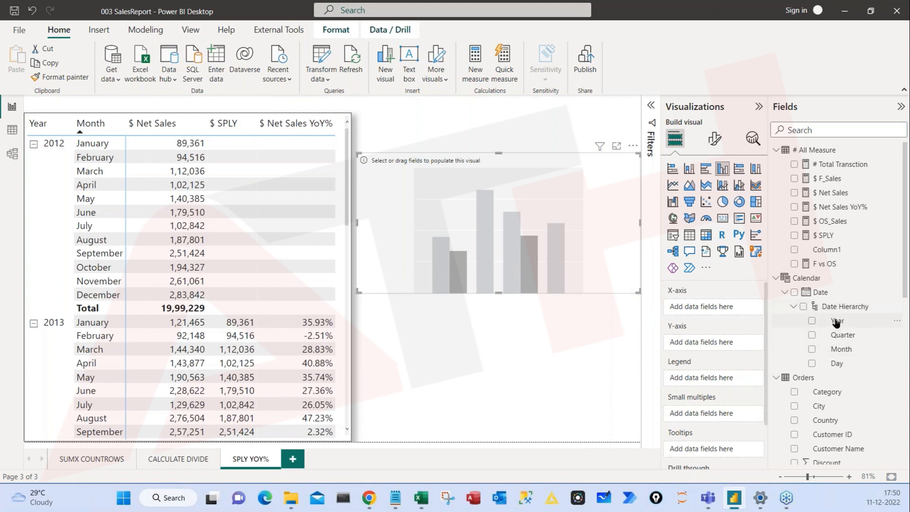
Put the date hierarchy's Year on the empty column chart's X-axis and $ Net Sales YoY% on its Y-axis.
left_click_drag(836, 322, 769, 309)
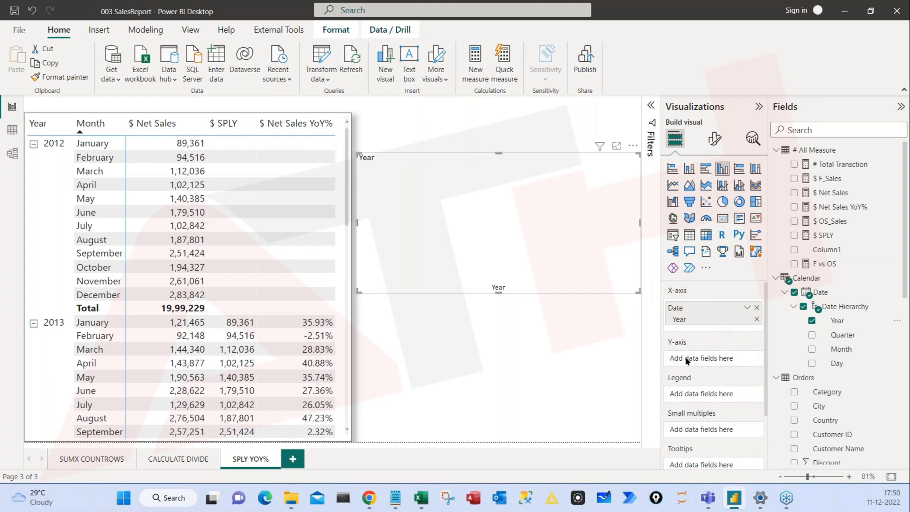
left_click_drag(846, 207, 729, 359)
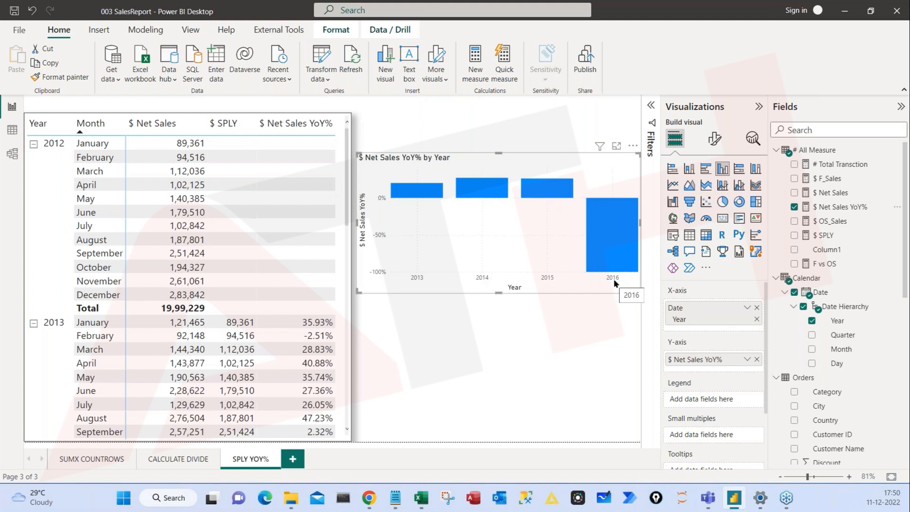
Examine the matrix's yearly totals and the 2016 rows against the columns of the year-over-year chart.
scroll(185, 381, "down", 5)
scroll(213, 380, "down", 4)
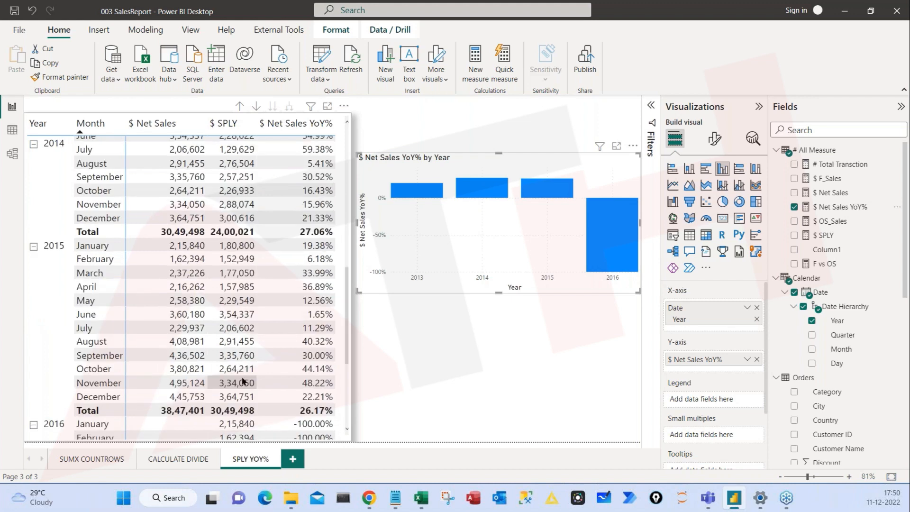
scroll(294, 294, "up", 5)
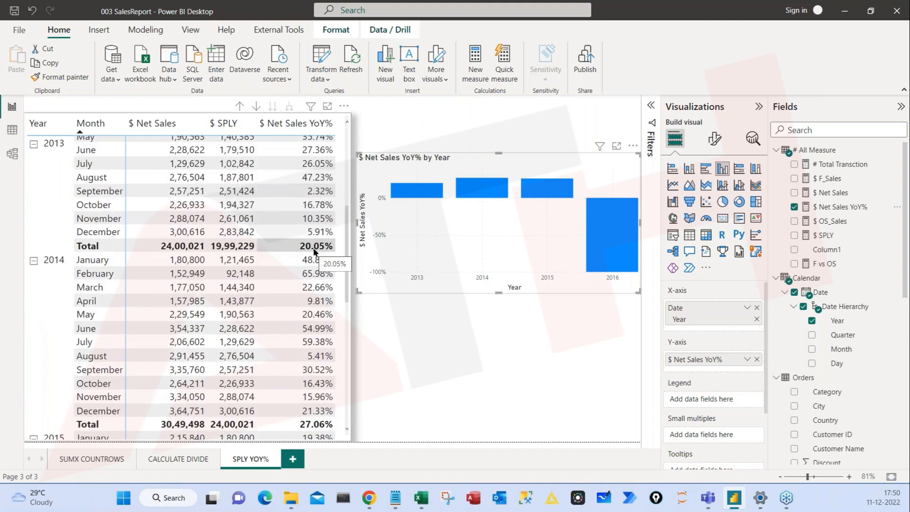
scroll(315, 284, "up", 3)
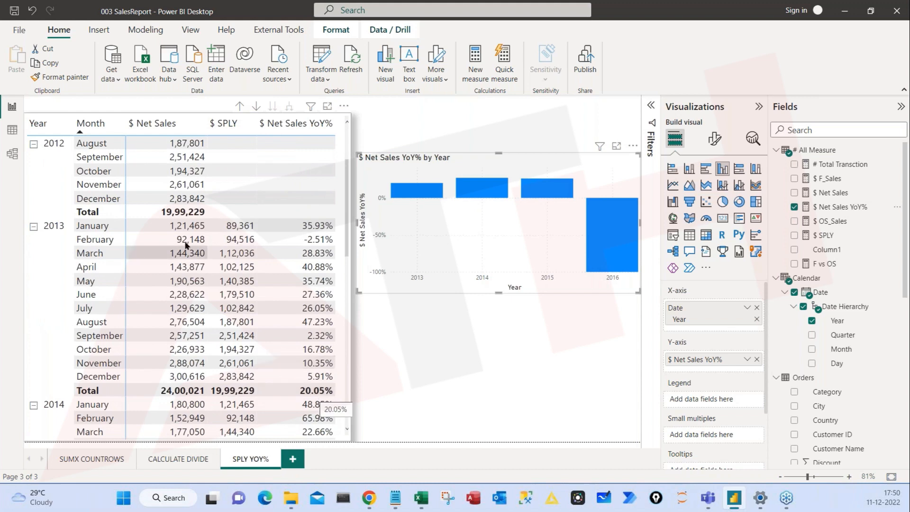
scroll(275, 359, "down", 5)
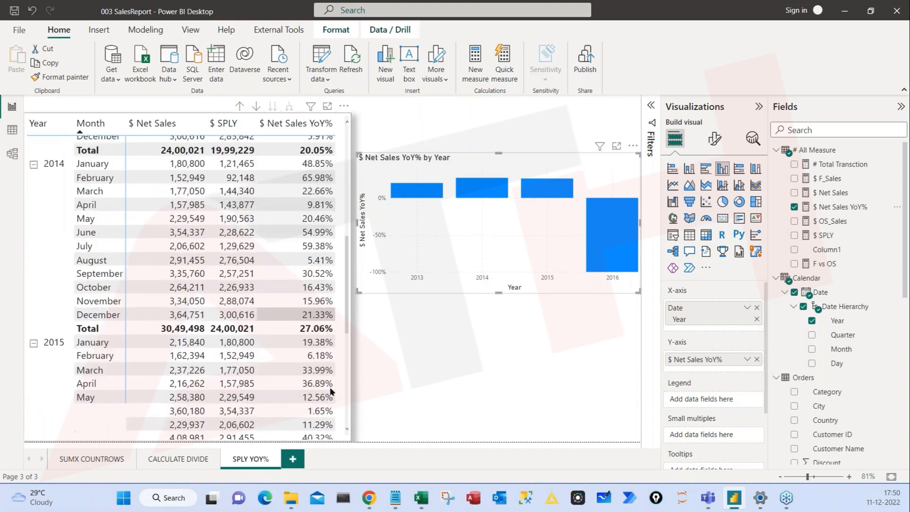
scroll(275, 322, "down", 3)
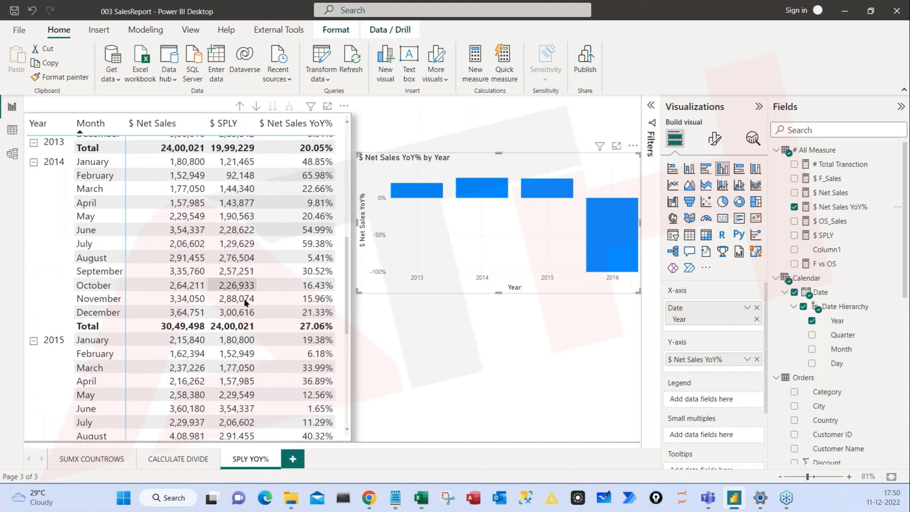
scroll(255, 314, "down", 3)
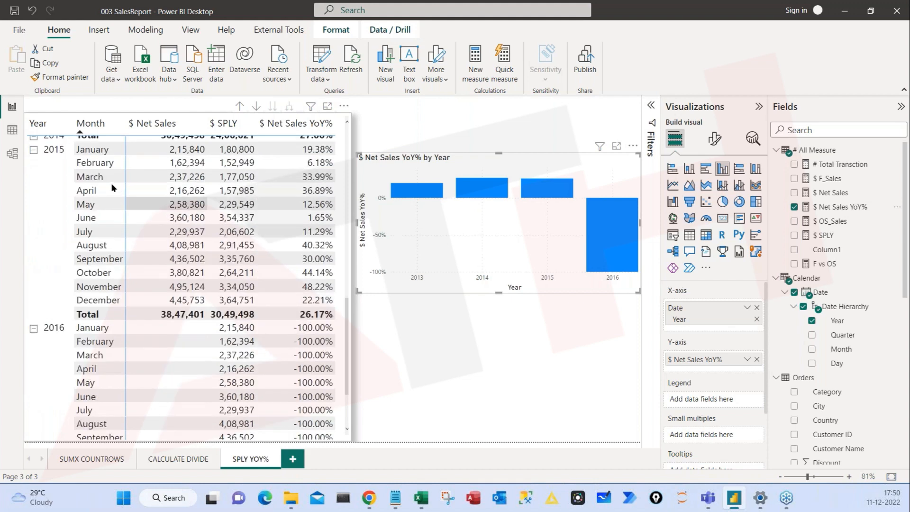
scroll(294, 332, "down", 2)
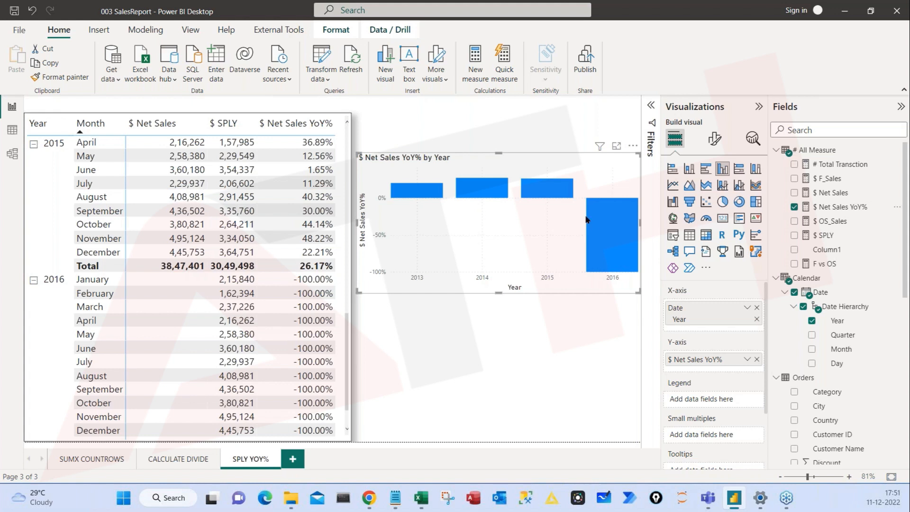
mouse_move(583, 193)
left_mouse_down()
mouse_move(616, 289)
mouse_move(641, 294)
left_mouse_up()
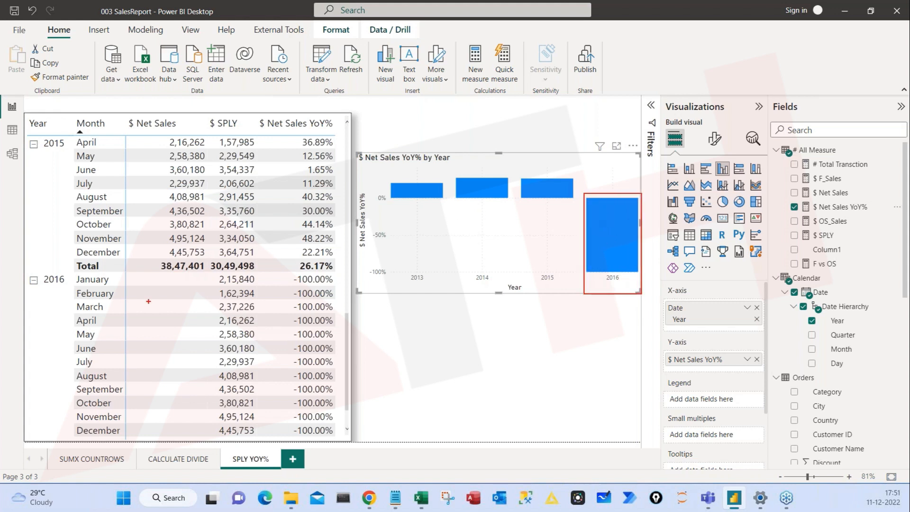
left_click_drag(154, 279, 207, 401)
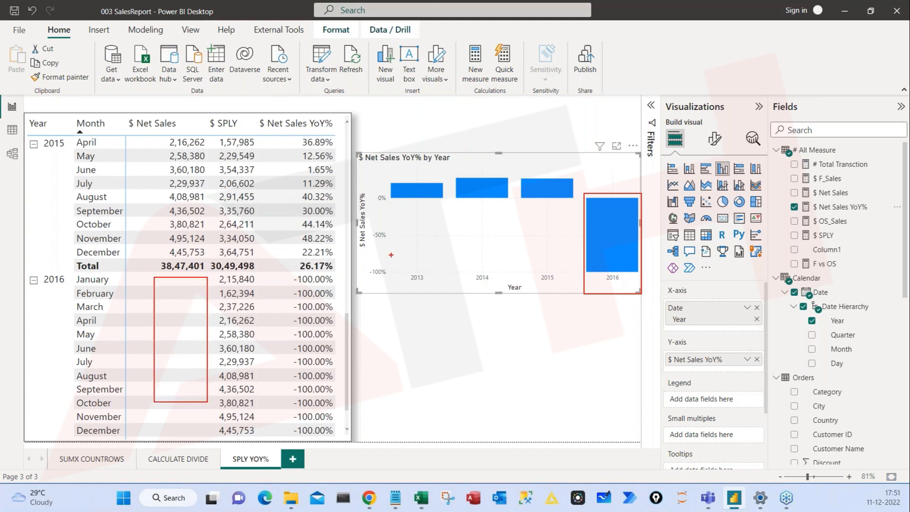
key("Escape")
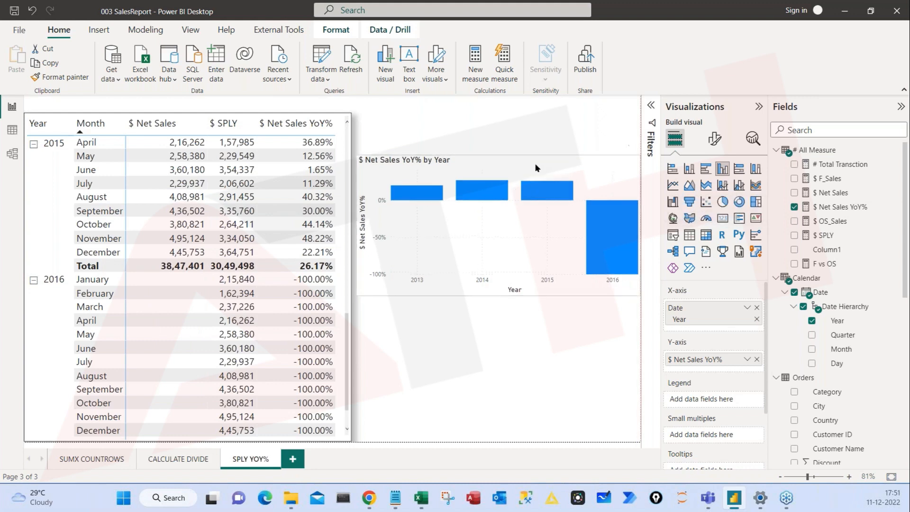
scroll(332, 307, "up", 5)
scroll(314, 314, "up", 5)
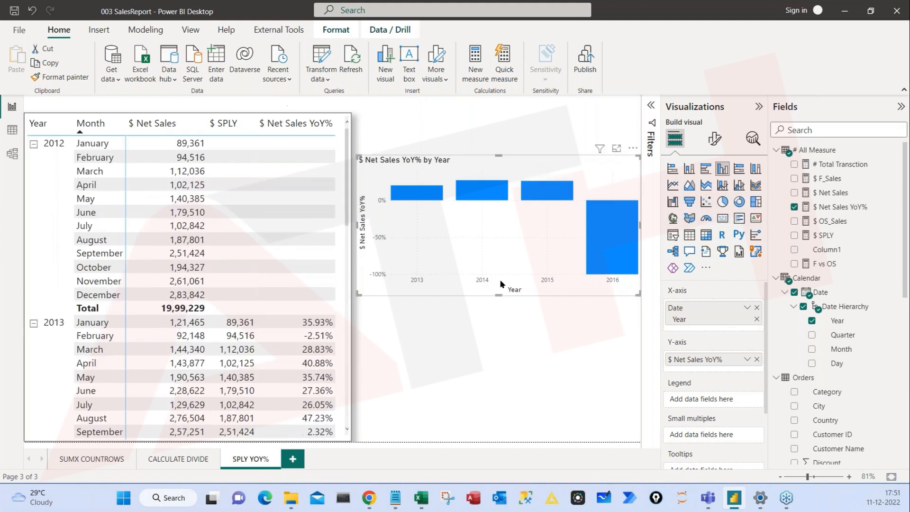
Move the column chart slightly down the page and turn on its data labels.
left_click_drag(561, 169, 562, 170)
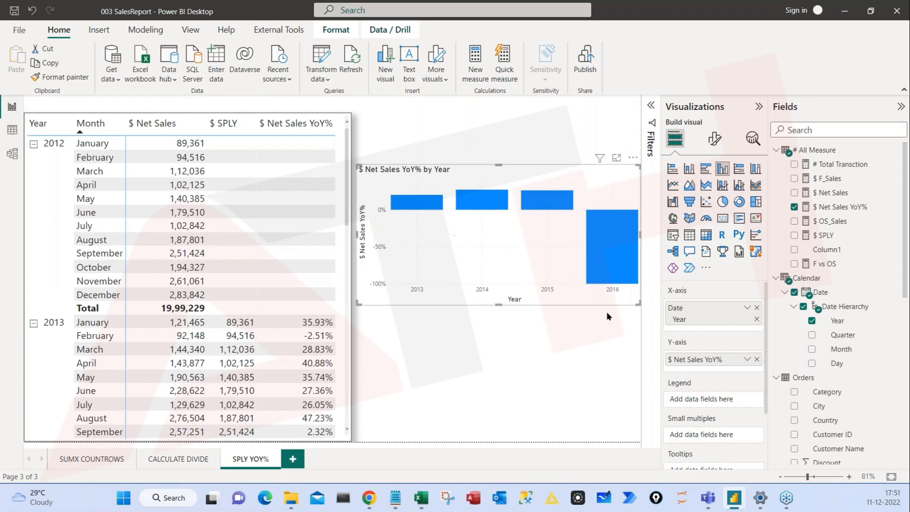
left_click(712, 142)
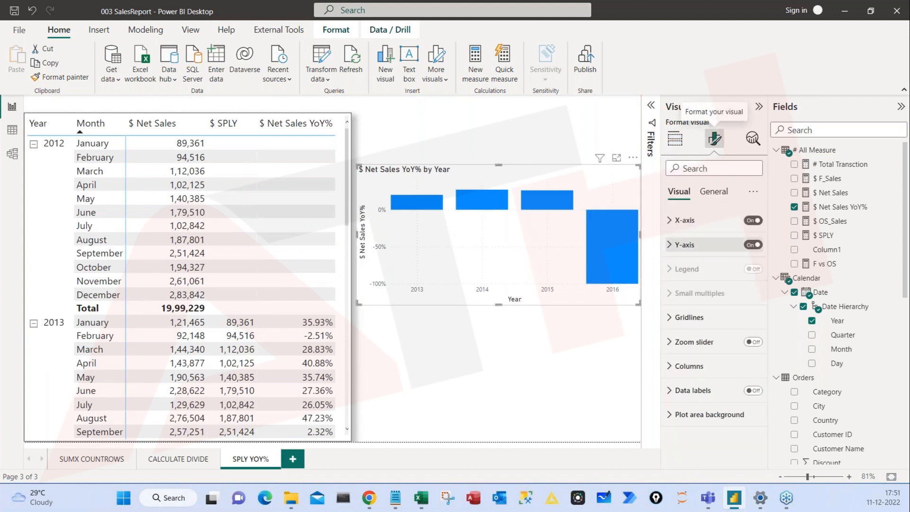
left_click(752, 390)
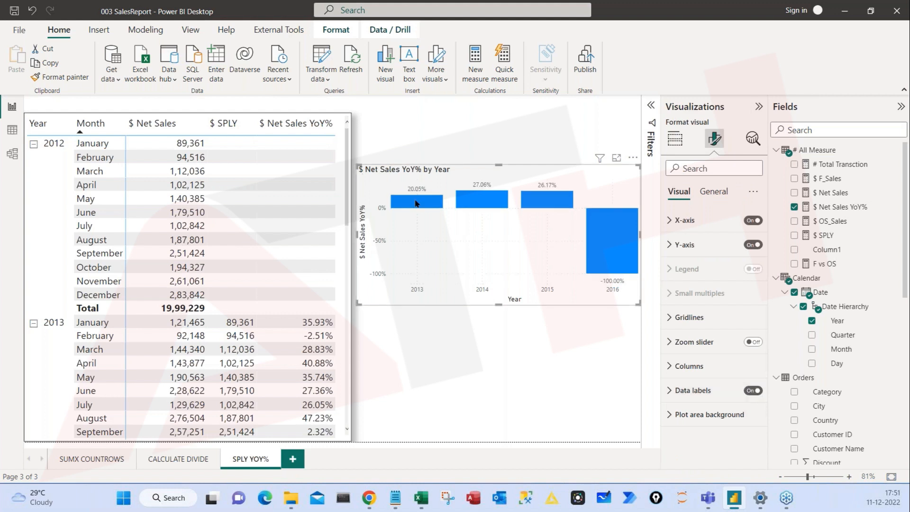
Expand 2013 in the matrix to compare its monthly and total year-over-year change with the chart.
mouse_move(413, 203)
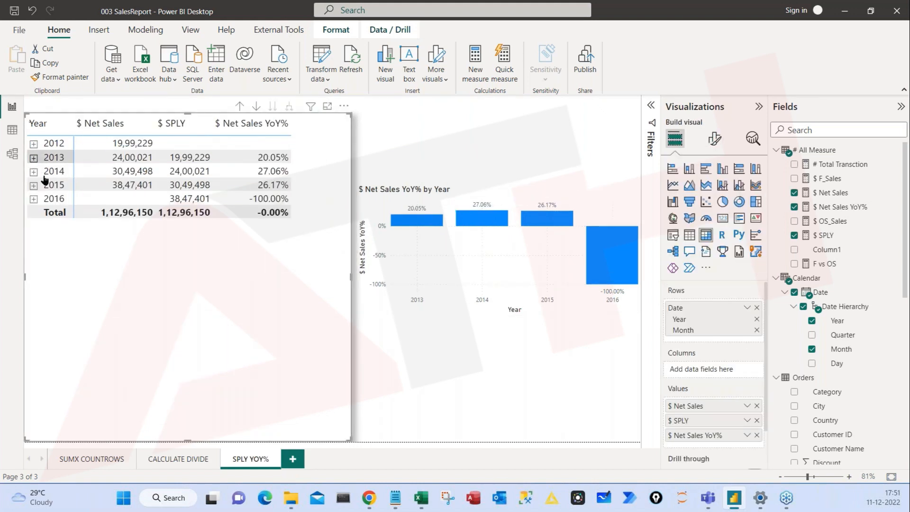
left_click(33, 157)
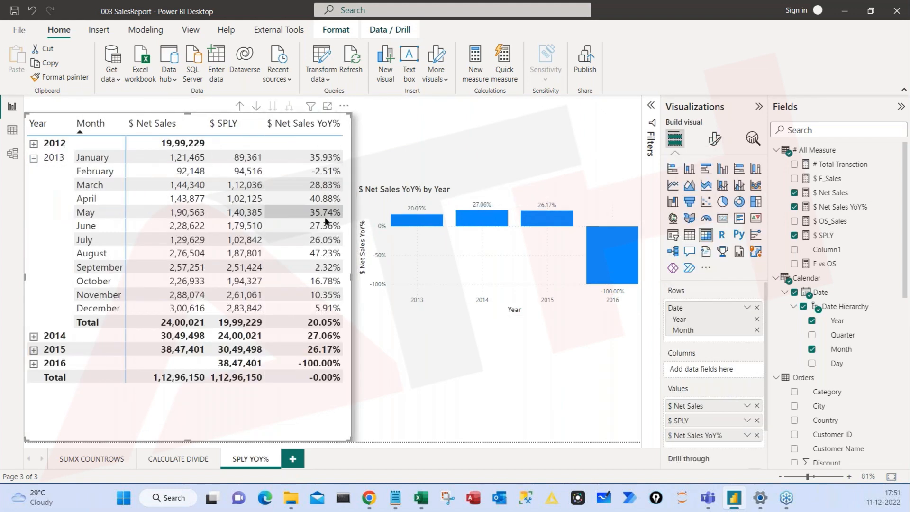
left_click(33, 144)
left_click(480, 189)
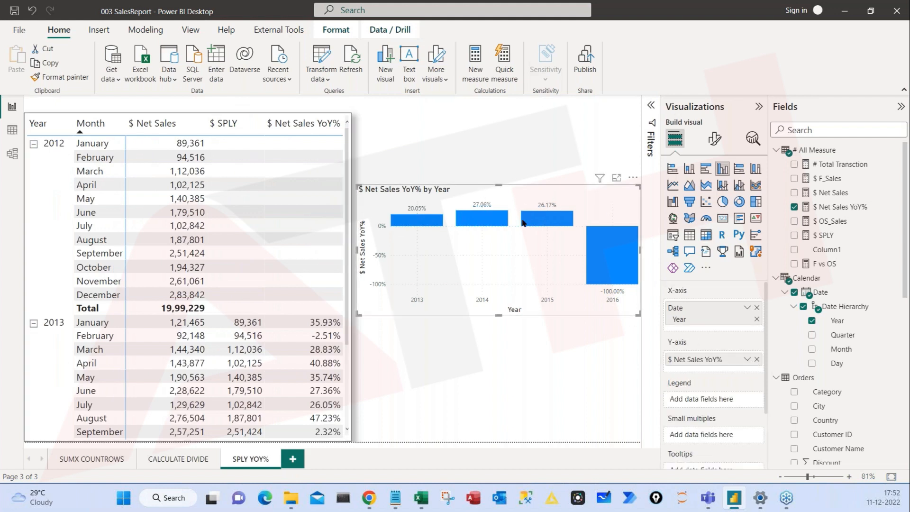
Open the column chart's formatting options and review the Data labels setting against the labels on the columns.
mouse_move(523, 222)
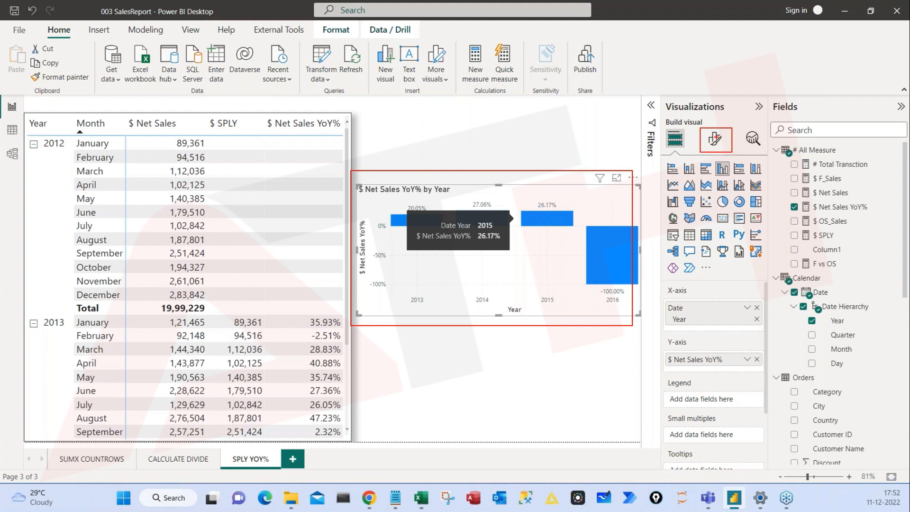
left_click(714, 138)
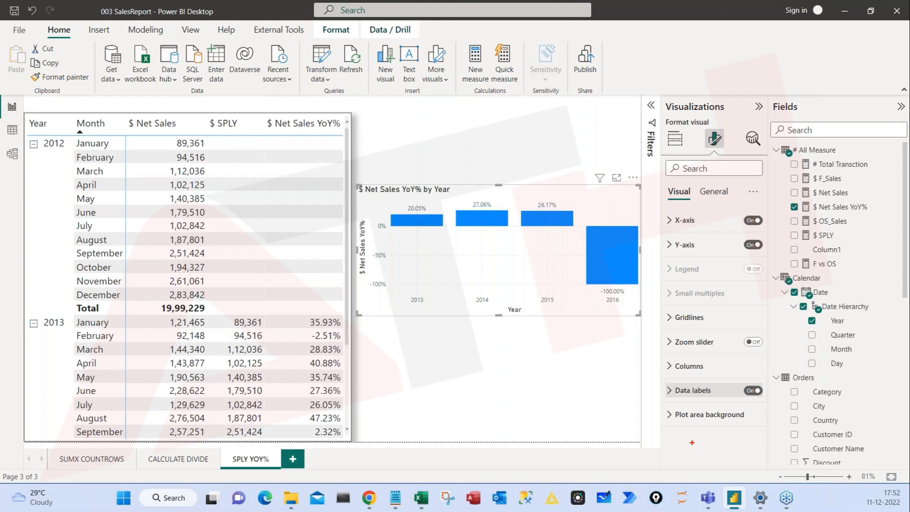
left_click_drag(658, 377, 772, 401)
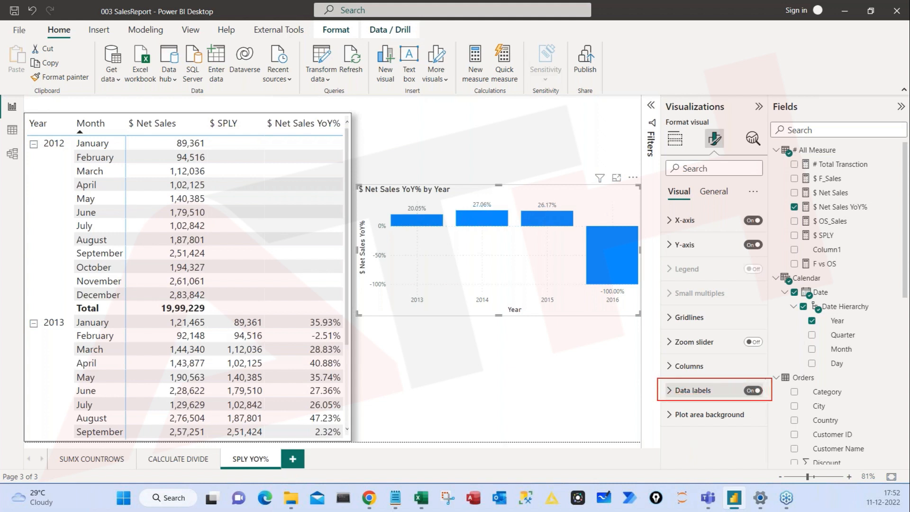
left_click_drag(698, 126, 726, 151)
mouse_move(745, 377)
left_mouse_down()
mouse_move(756, 375)
mouse_move(722, 375)
left_mouse_up()
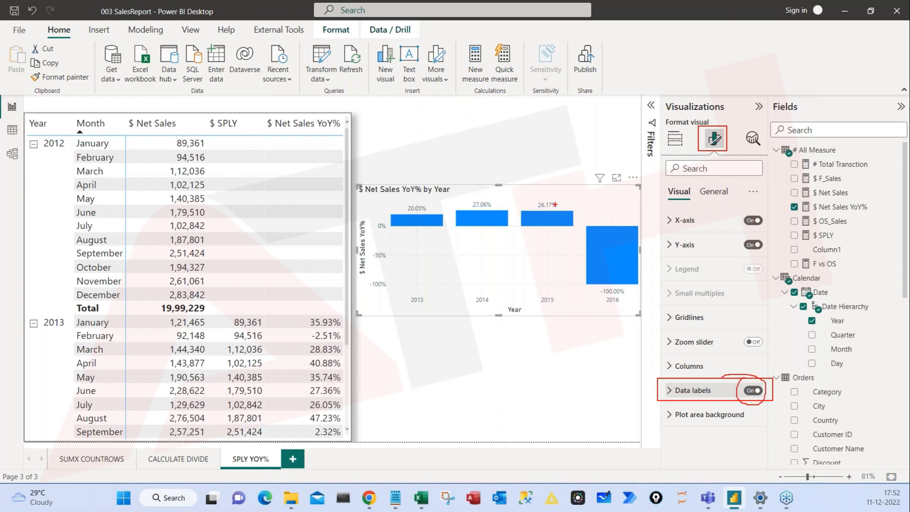
mouse_move(554, 204)
left_mouse_down()
mouse_move(535, 210)
mouse_move(541, 198)
left_mouse_up()
mouse_move(485, 195)
left_mouse_down()
mouse_move(499, 197)
mouse_move(469, 191)
left_mouse_up()
left_click_drag(392, 207, 402, 201)
Duplicate the SPLY YOY% report page and rename the copy as YTD.
right_click(264, 459)
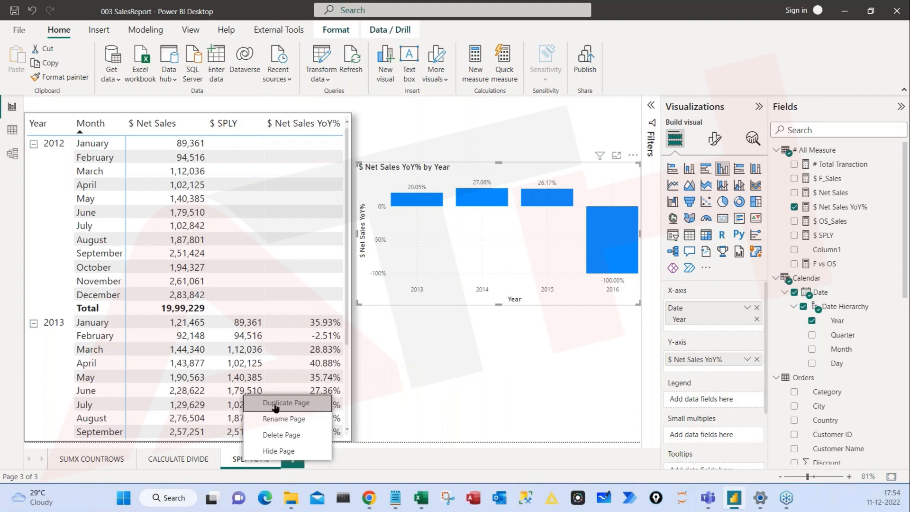
left_click(279, 477)
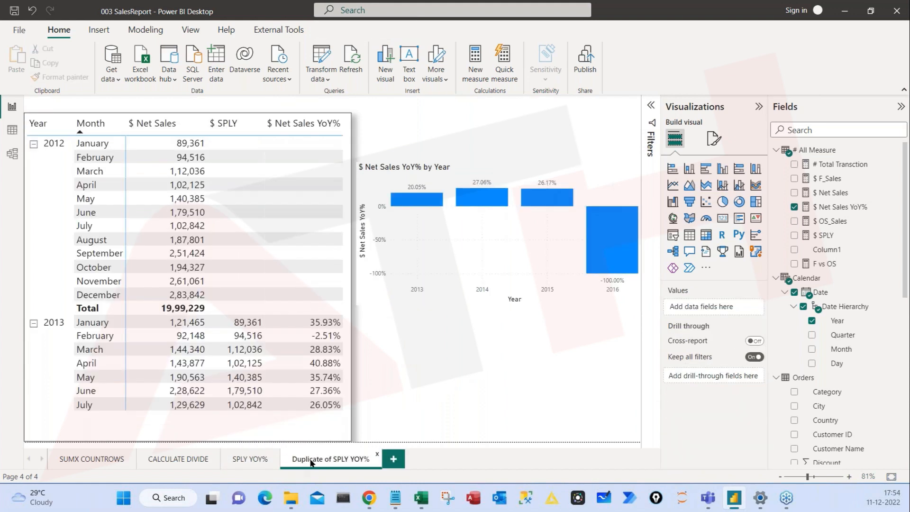
double_click(310, 462)
type("y")
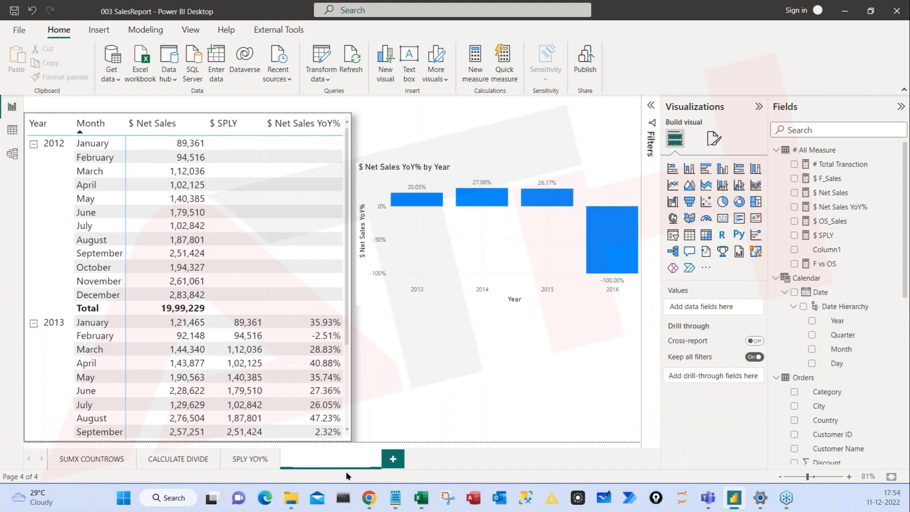
left_click(420, 383)
Delete the column chart from the YTD page and remove $ SPLY and $ Net Sales YoY% from the matrix values.
left_click(437, 280)
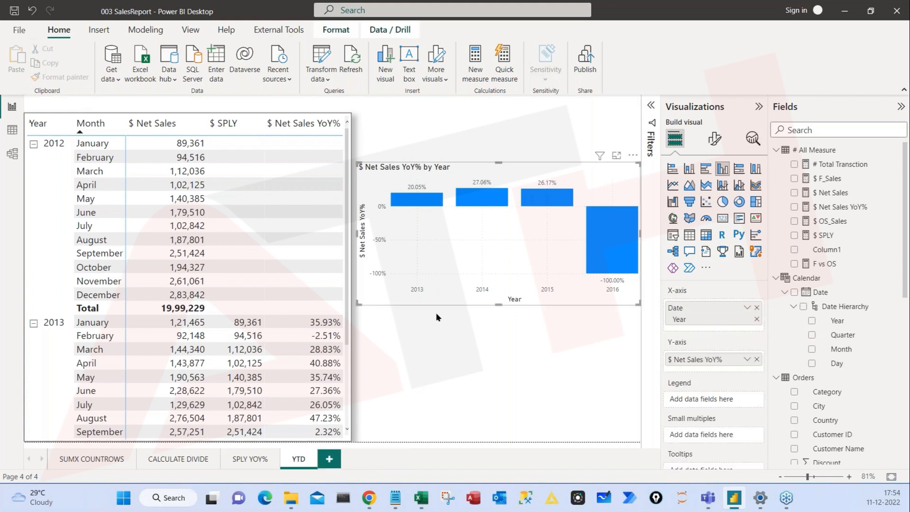
key("Delete")
left_click(341, 291)
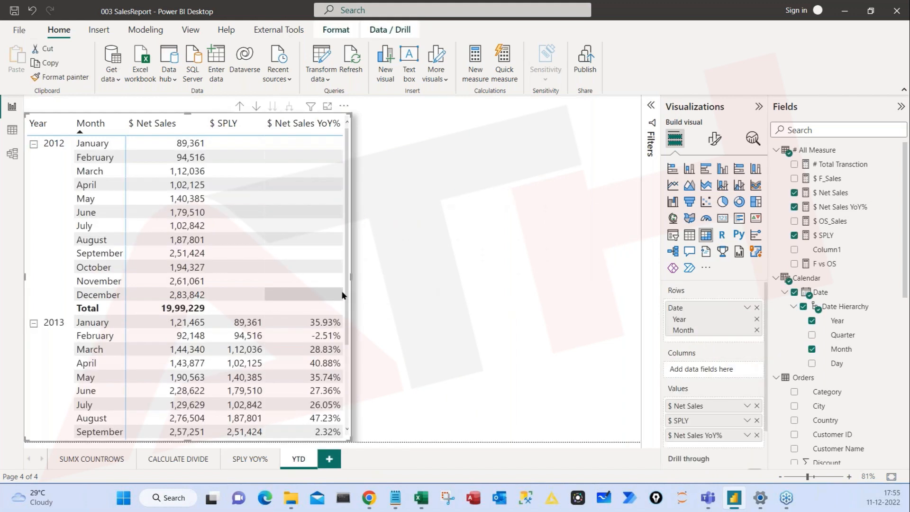
left_click(756, 420)
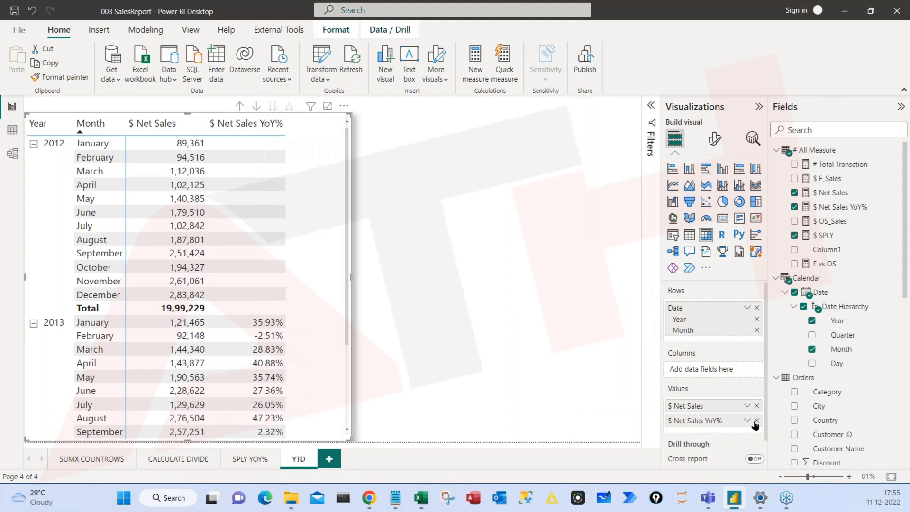
left_click(756, 420)
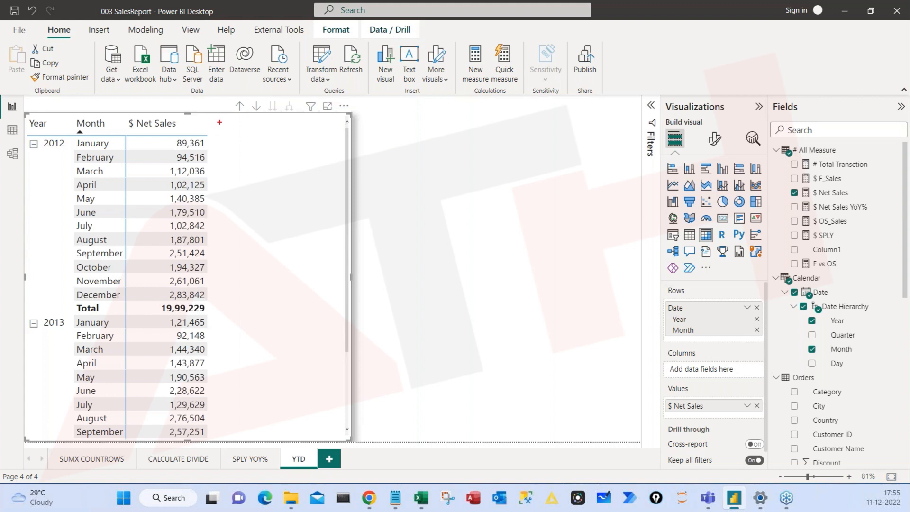
mouse_move(218, 118)
left_mouse_down()
mouse_move(243, 143)
mouse_move(281, 117)
mouse_move(282, 128)
left_mouse_up()
mouse_move(165, 134)
left_mouse_down()
mouse_move(211, 148)
mouse_move(206, 159)
mouse_move(187, 149)
mouse_move(172, 164)
mouse_move(230, 161)
mouse_move(211, 160)
left_mouse_up()
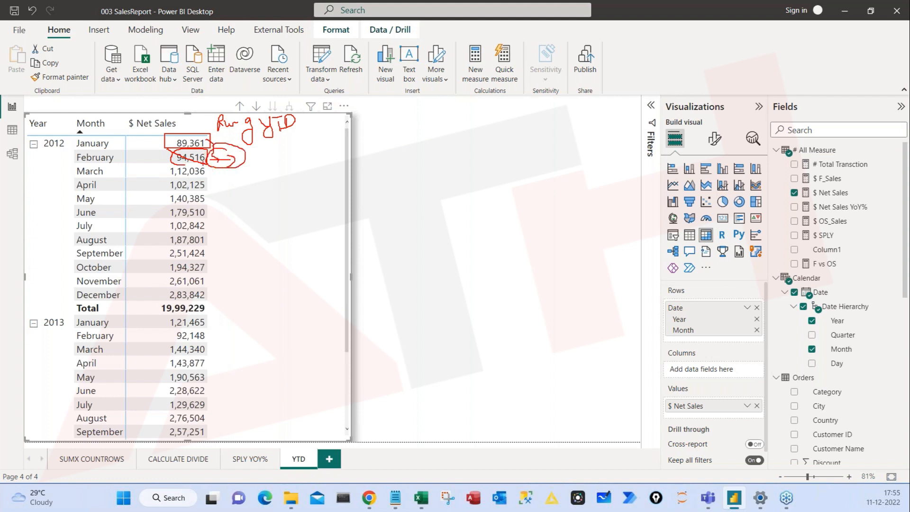
key("e")
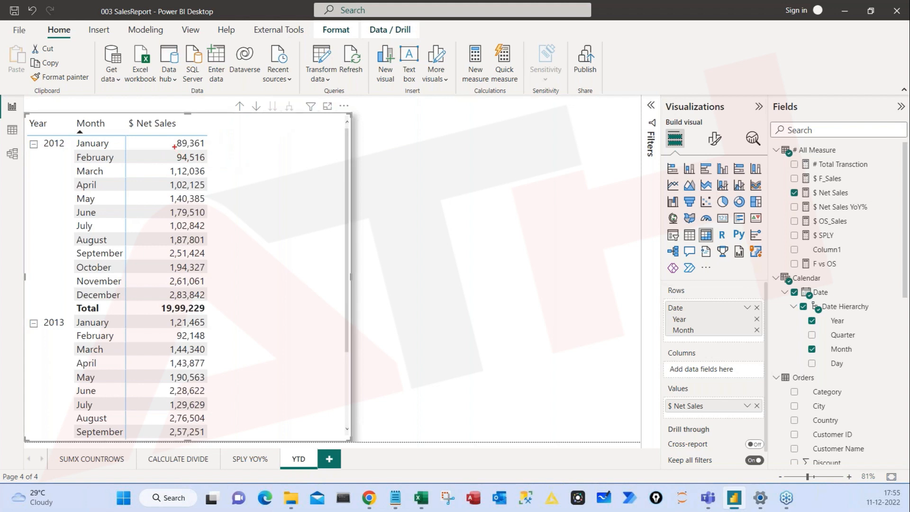
left_click_drag(166, 134, 207, 165)
left_click_drag(214, 155, 235, 163)
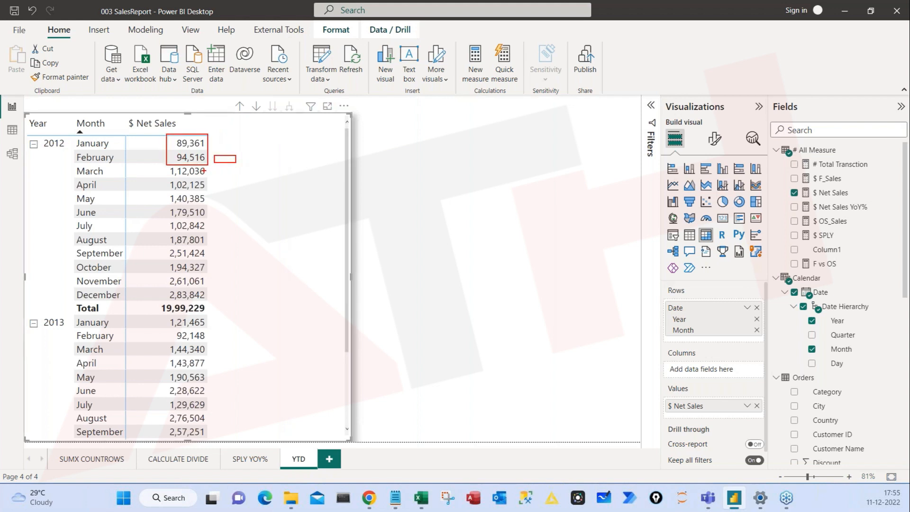
mouse_move(166, 135)
left_mouse_down()
mouse_move(201, 183)
mouse_move(231, 177)
left_mouse_up()
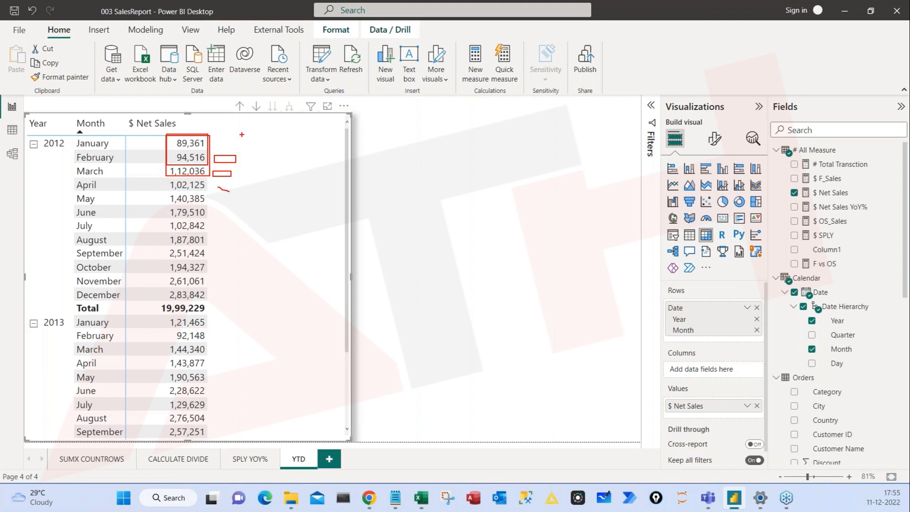
left_click_drag(241, 134, 239, 231)
left_click_drag(235, 136, 241, 235)
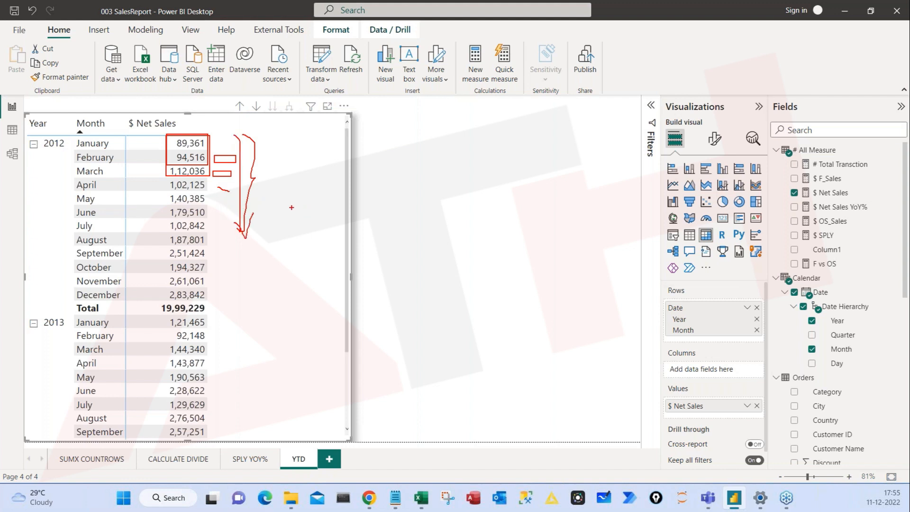
mouse_move(304, 201)
left_mouse_down()
mouse_move(297, 218)
mouse_move(305, 222)
left_mouse_up()
mouse_move(320, 223)
left_mouse_down()
mouse_move(320, 198)
mouse_move(326, 192)
mouse_move(324, 205)
mouse_move(344, 194)
mouse_move(303, 180)
left_mouse_up()
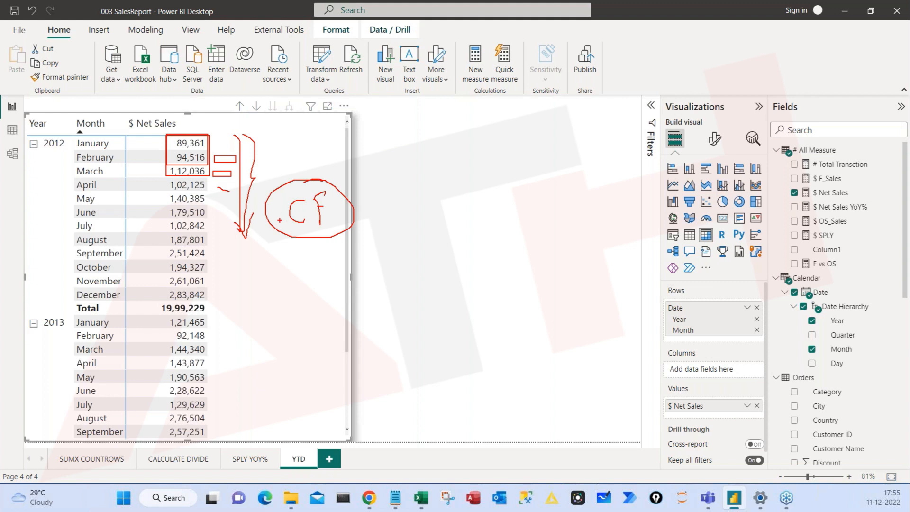
mouse_move(279, 254)
left_mouse_down()
mouse_move(288, 269)
mouse_move(318, 235)
left_mouse_up()
key("Escape")
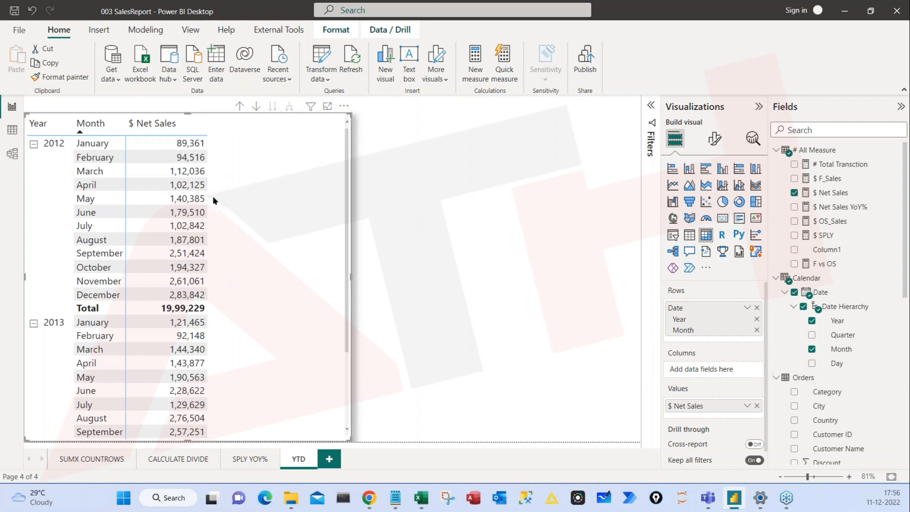
Start a new quick measure in the # All Measure table.
left_click(145, 30)
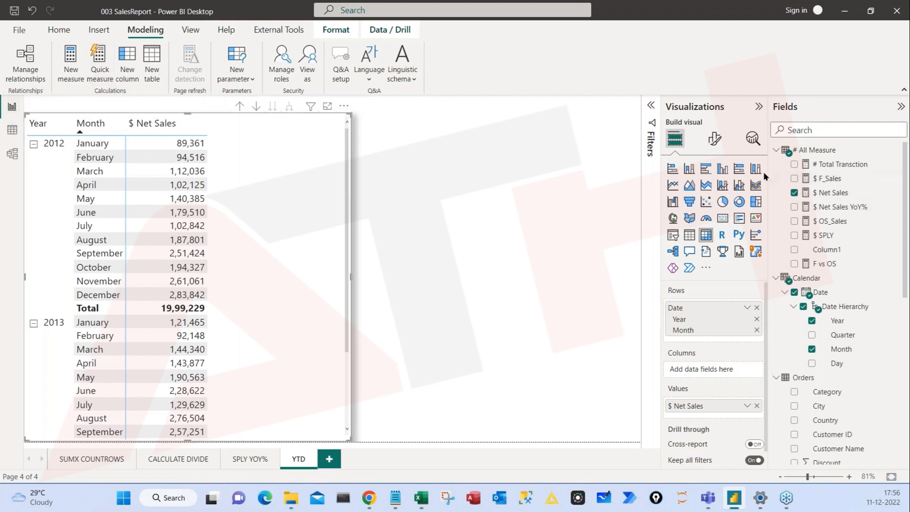
left_click(809, 151)
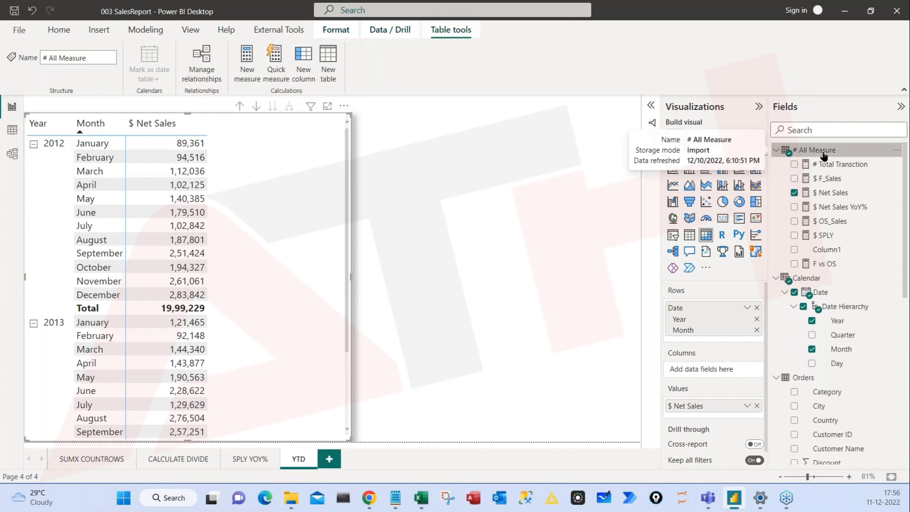
left_click(895, 150)
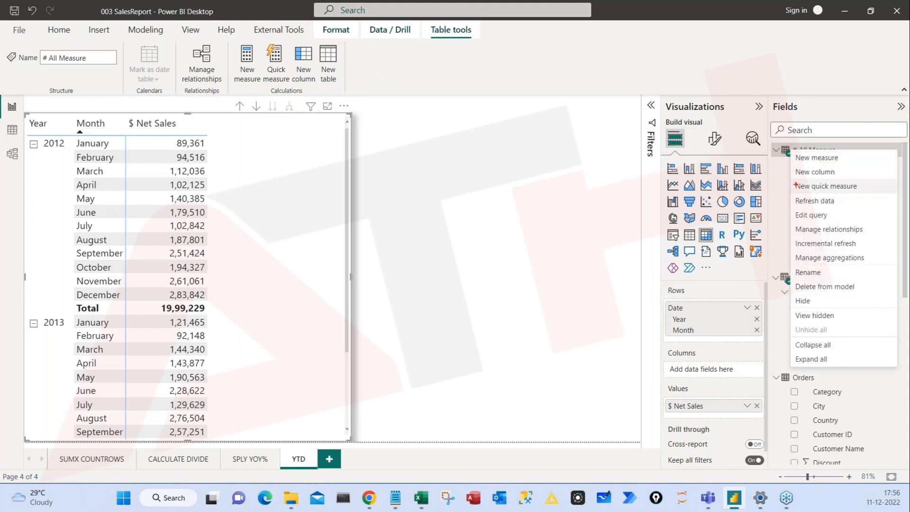
mouse_move(789, 178)
left_mouse_down()
mouse_move(881, 196)
mouse_move(908, 169)
left_mouse_up()
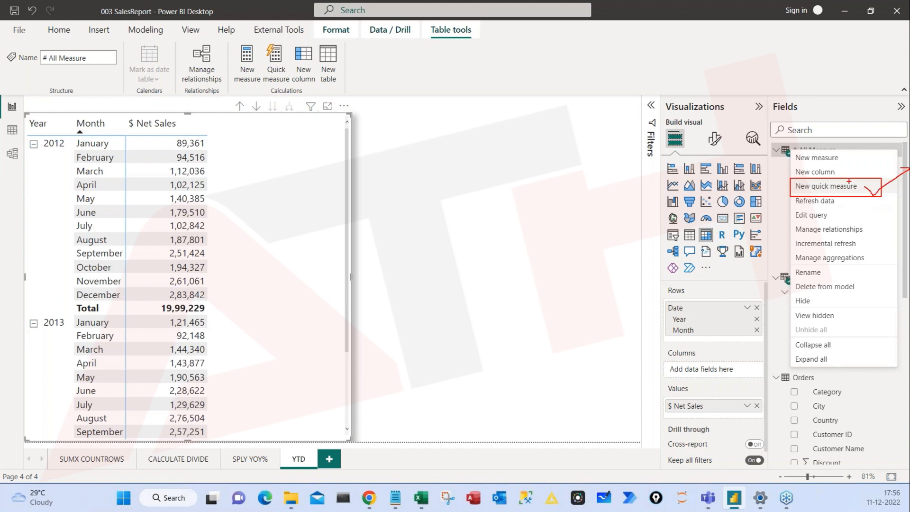
key("Escape")
left_click(832, 187)
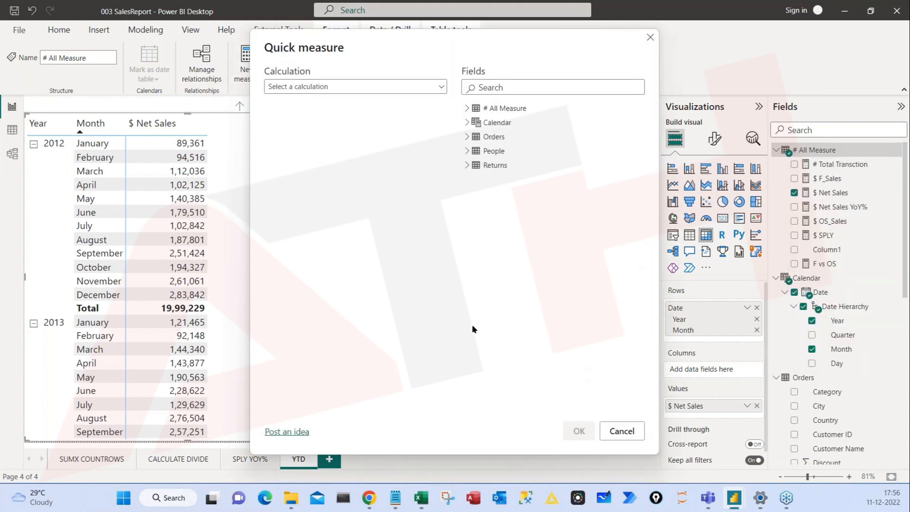
Choose Year-to-date total as the quick measure's calculation.
left_click(338, 89)
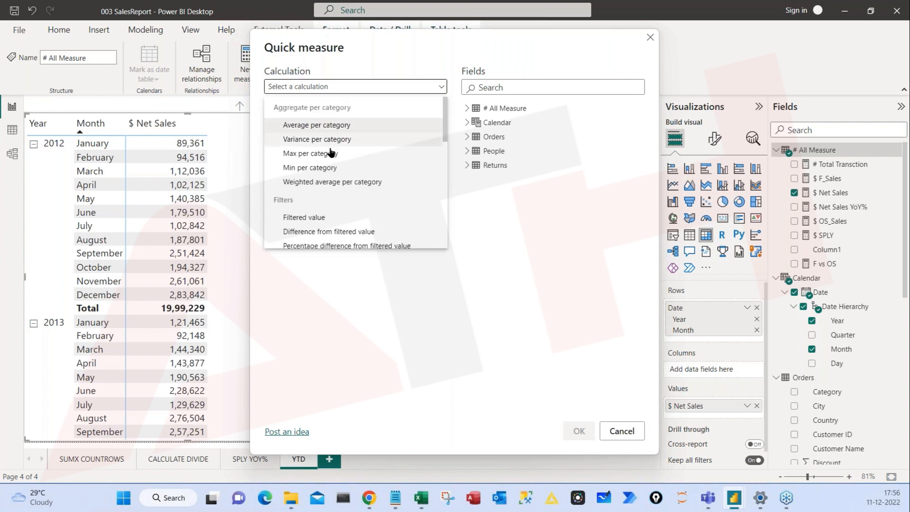
scroll(341, 190, "down", 5)
scroll(363, 212, "up", 2)
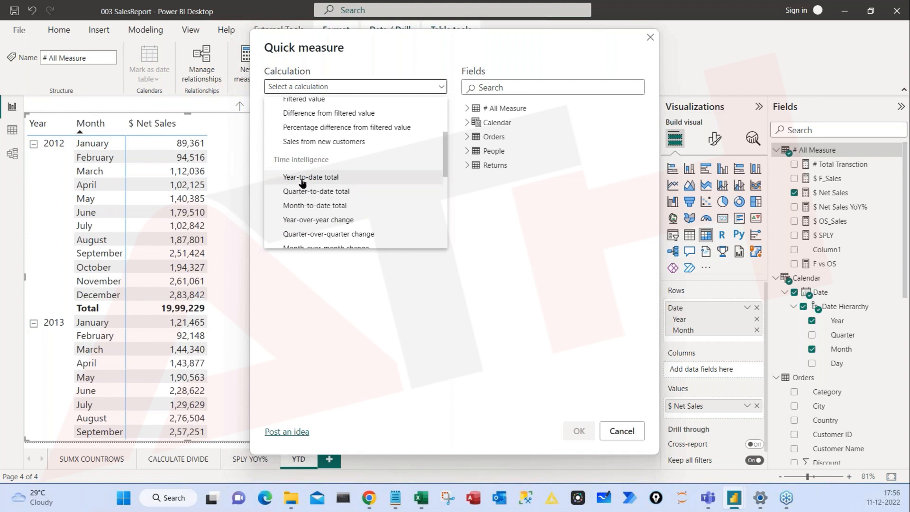
scroll(308, 209, "down", 2)
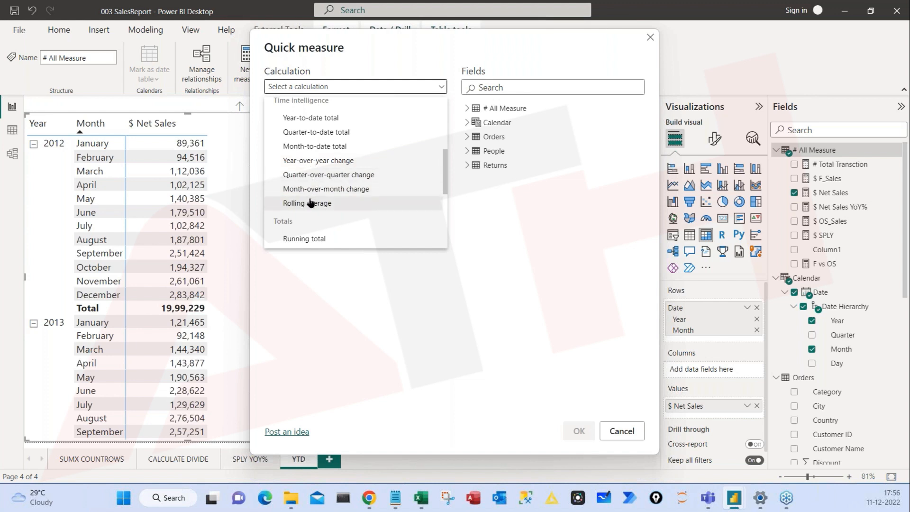
scroll(347, 212, "up", 1)
scroll(348, 211, "up", 2)
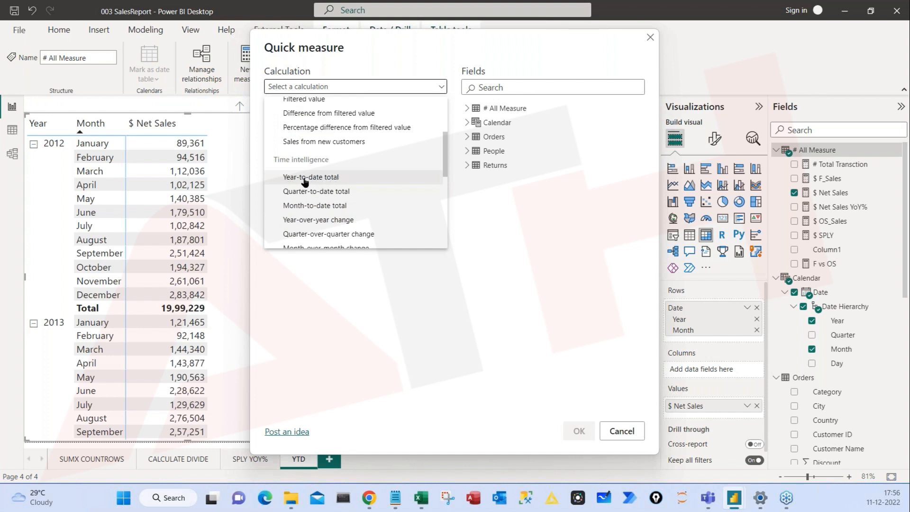
left_click(304, 177)
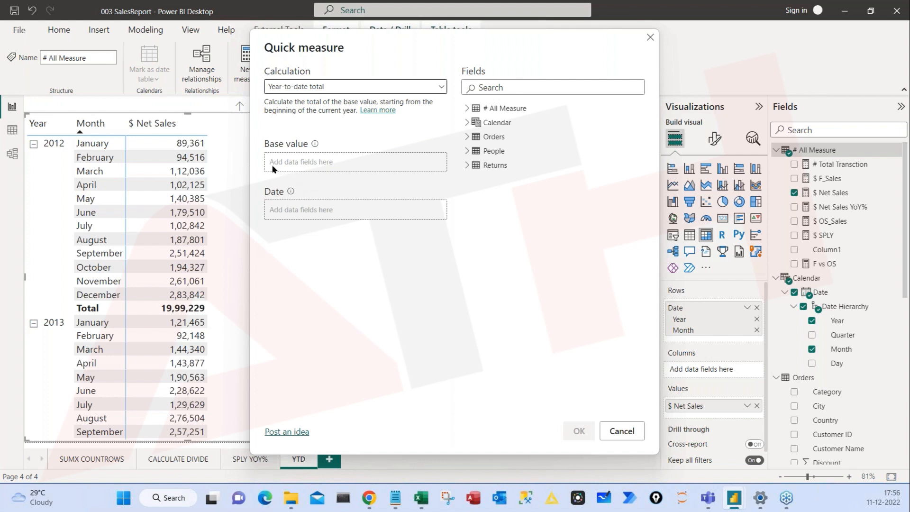
mouse_move(306, 134)
left_mouse_down()
mouse_move(289, 127)
mouse_move(327, 137)
mouse_move(248, 128)
left_mouse_up()
mouse_move(150, 113)
left_mouse_down()
mouse_move(164, 141)
mouse_move(138, 102)
mouse_move(265, 169)
mouse_move(258, 163)
left_mouse_up()
left_click_drag(267, 166, 242, 178)
key("Escape")
Set the quick measure's base value to $ Net Sales from the # All Measure table.
left_click(467, 108)
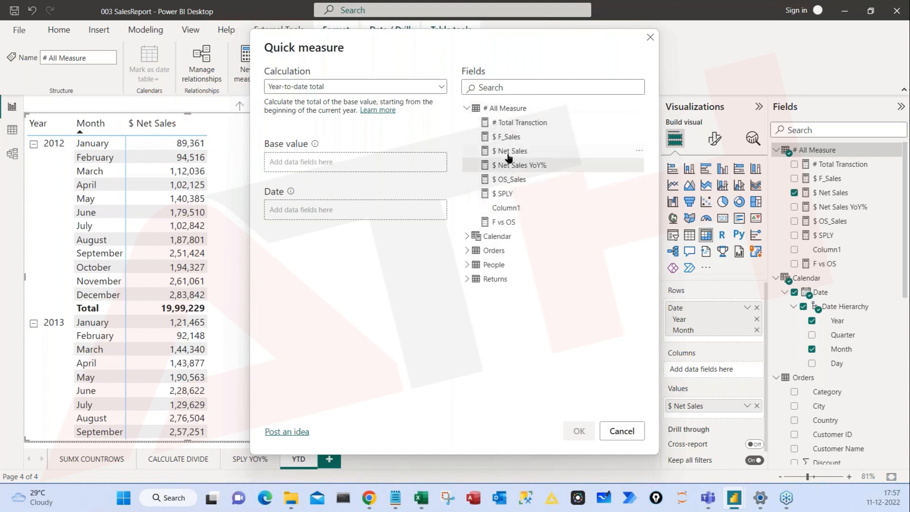
left_click_drag(505, 150, 373, 166)
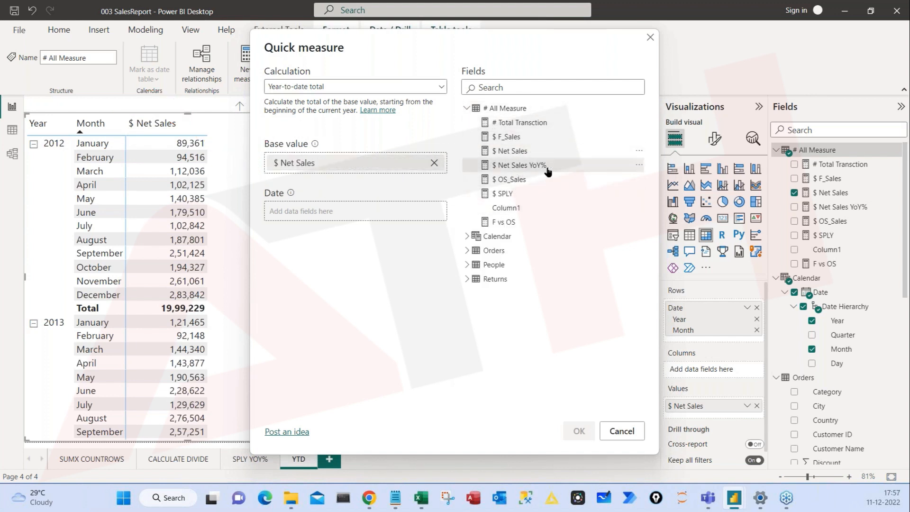
key("ctrl+2")
left_click_drag(526, 158, 556, 177)
left_click_drag(471, 143, 539, 157)
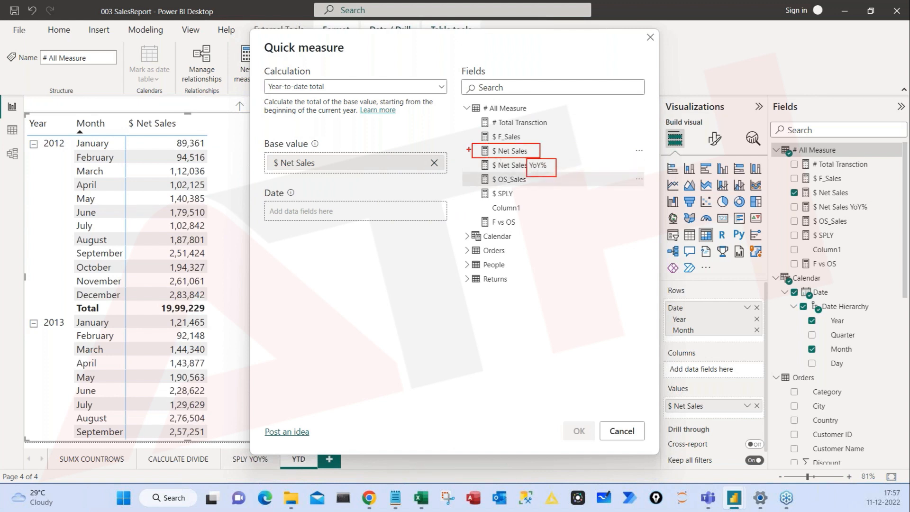
left_click_drag(469, 149, 425, 165)
mouse_move(271, 179)
left_mouse_down()
mouse_move(244, 194)
mouse_move(250, 182)
left_mouse_up()
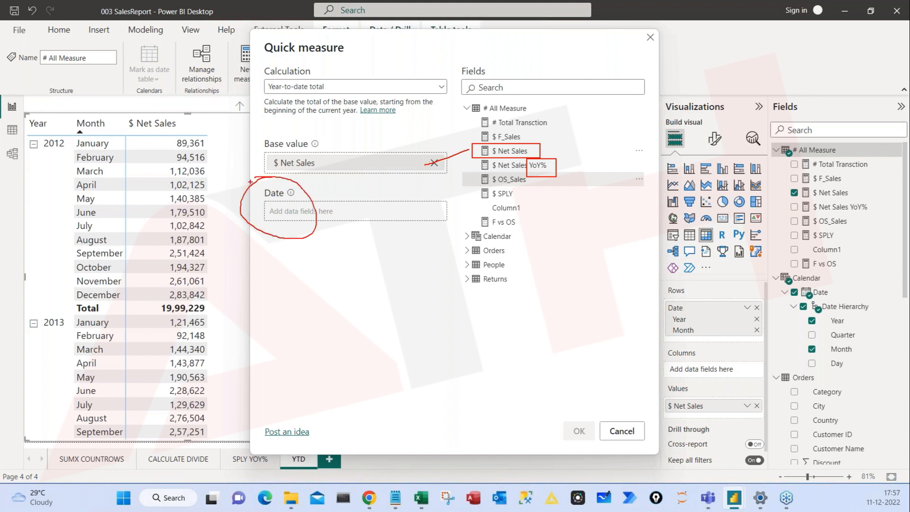
mouse_move(458, 224)
left_mouse_down()
mouse_move(472, 238)
mouse_move(543, 254)
left_mouse_up()
key("Escape")
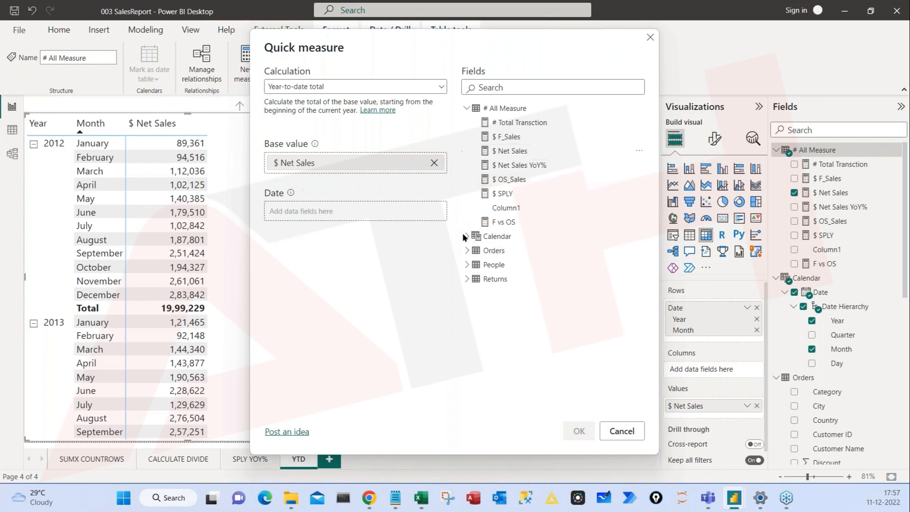
Assign the Calendar table's Date field as the quick measure's date and create the measure.
left_click(466, 236)
left_click(475, 250)
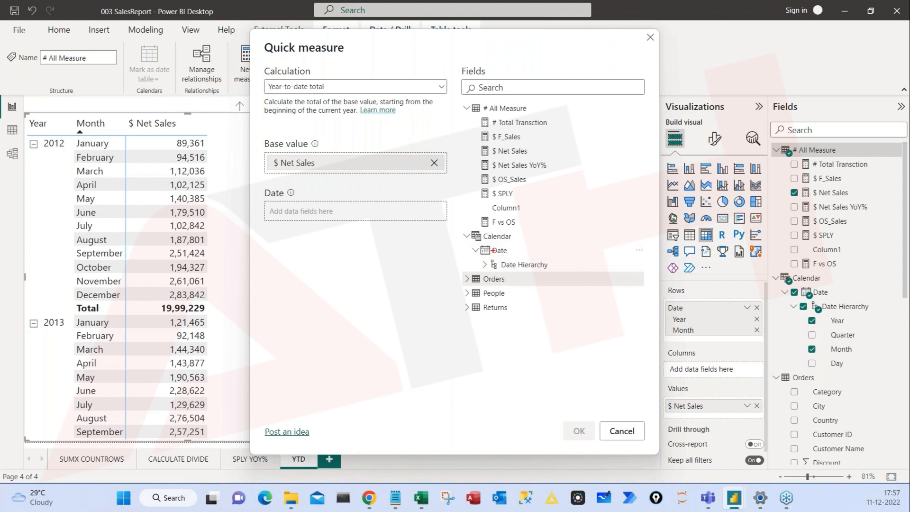
left_click_drag(468, 240, 542, 259)
mouse_move(483, 252)
left_mouse_down()
mouse_move(345, 260)
mouse_move(328, 232)
left_mouse_up()
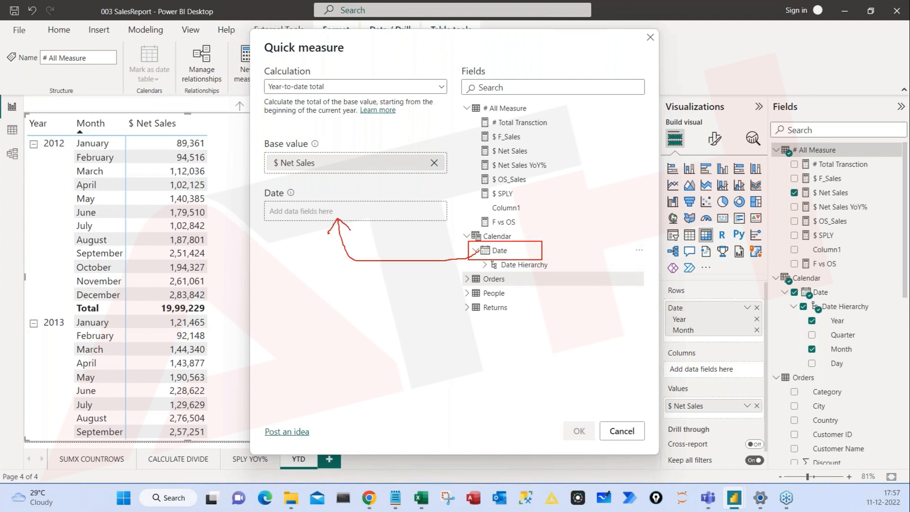
mouse_move(329, 199)
left_mouse_down()
mouse_move(303, 250)
mouse_move(294, 209)
left_mouse_up()
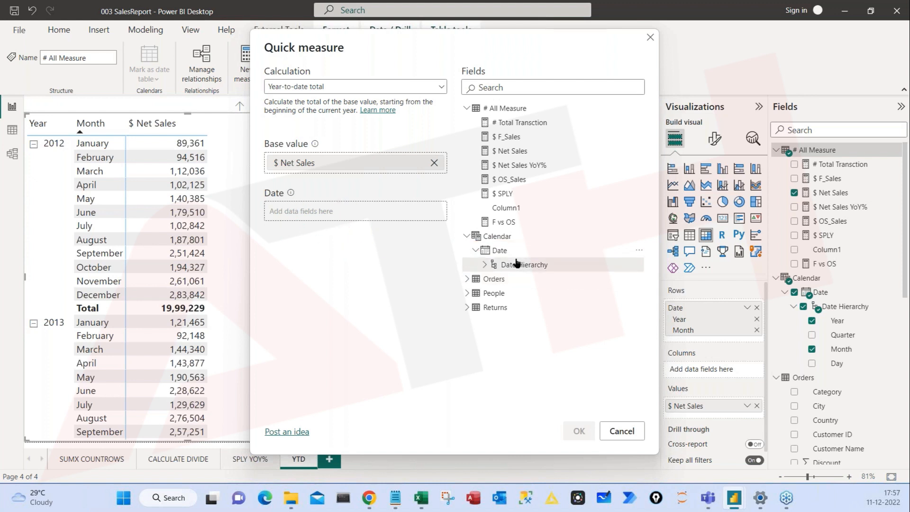
mouse_move(500, 250)
left_mouse_down()
mouse_move(473, 253)
mouse_move(297, 214)
left_mouse_up()
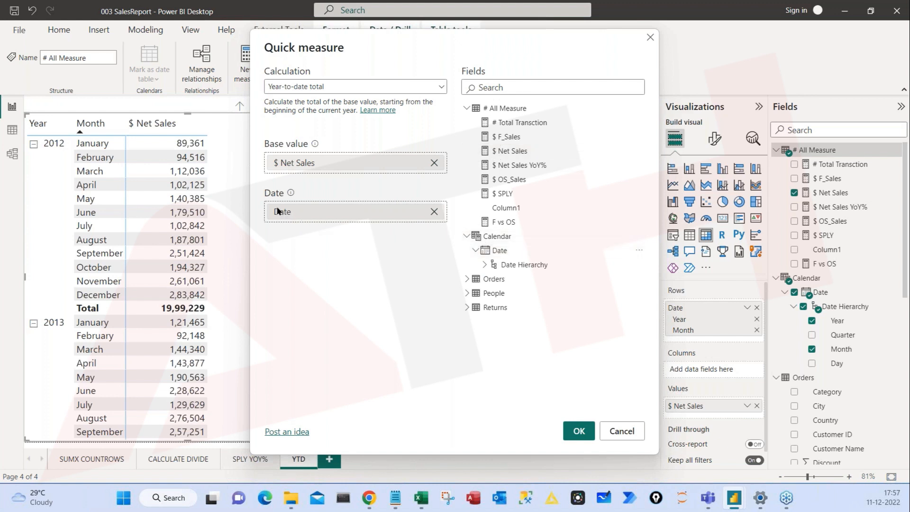
left_click(578, 431)
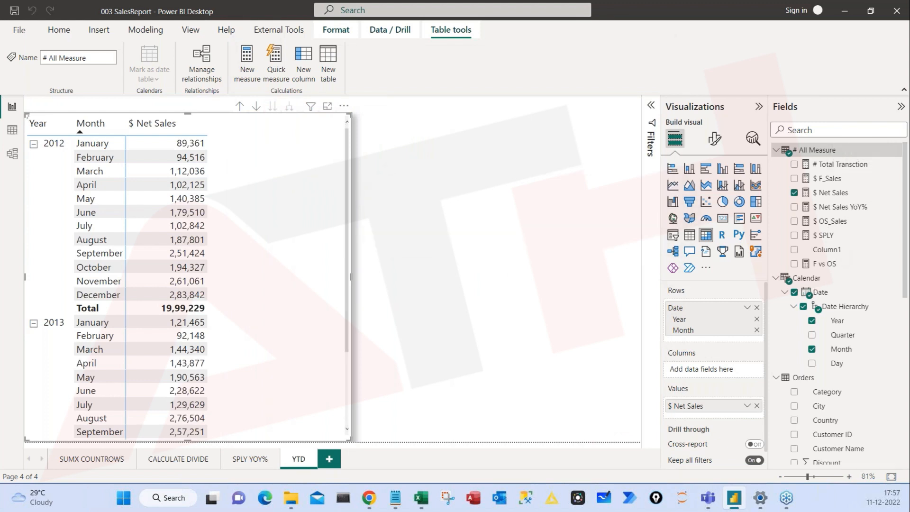
Examine the generated DAX formula of the $ Net Sales YTD measure.
left_click(824, 223)
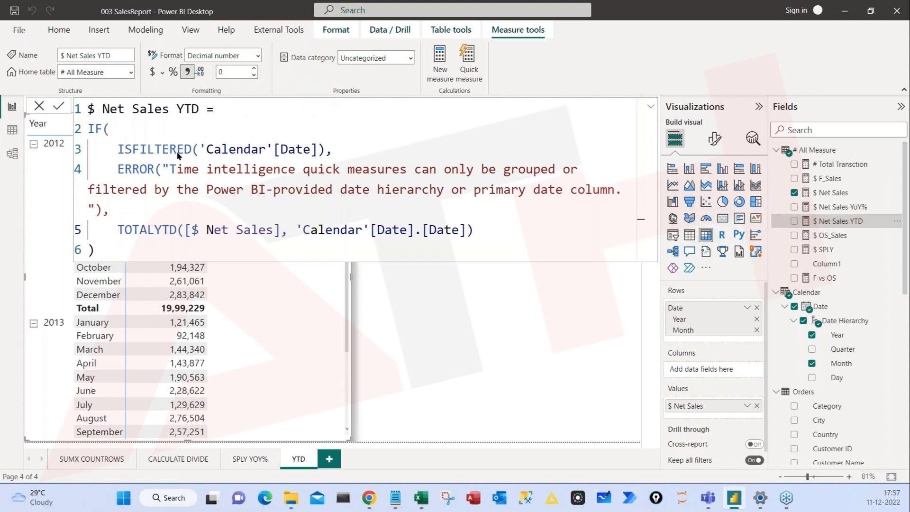
left_click_drag(98, 107, 455, 251)
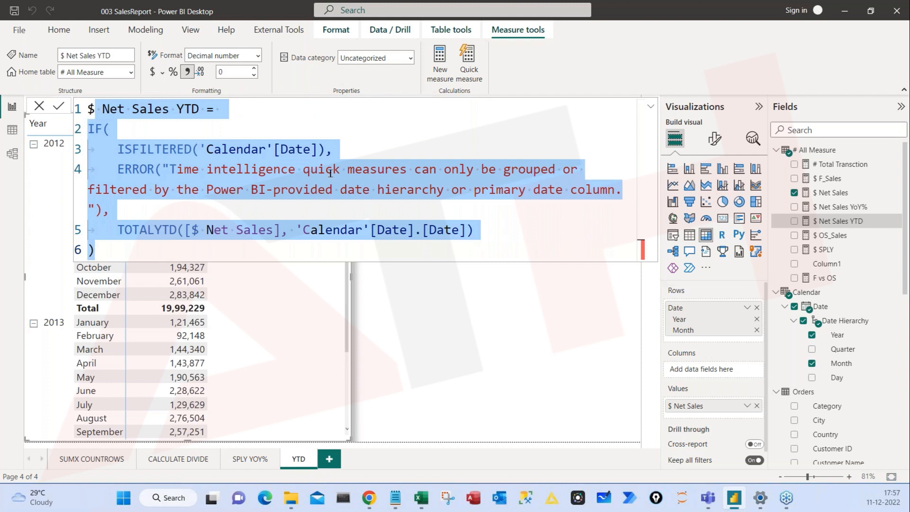
key("Escape")
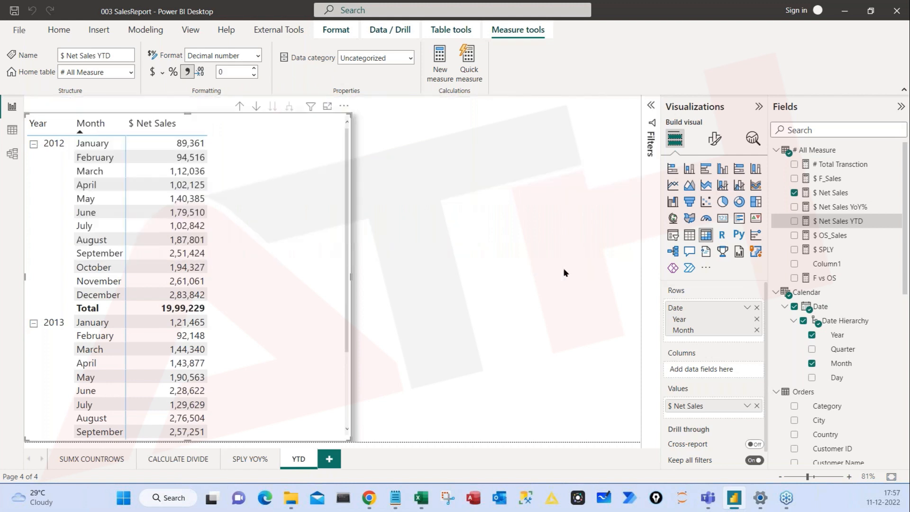
left_click(834, 223)
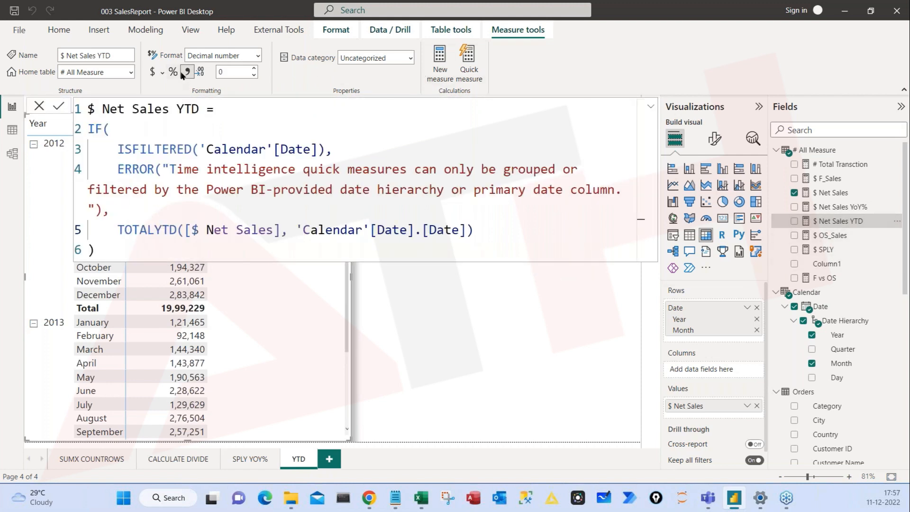
left_click(488, 297)
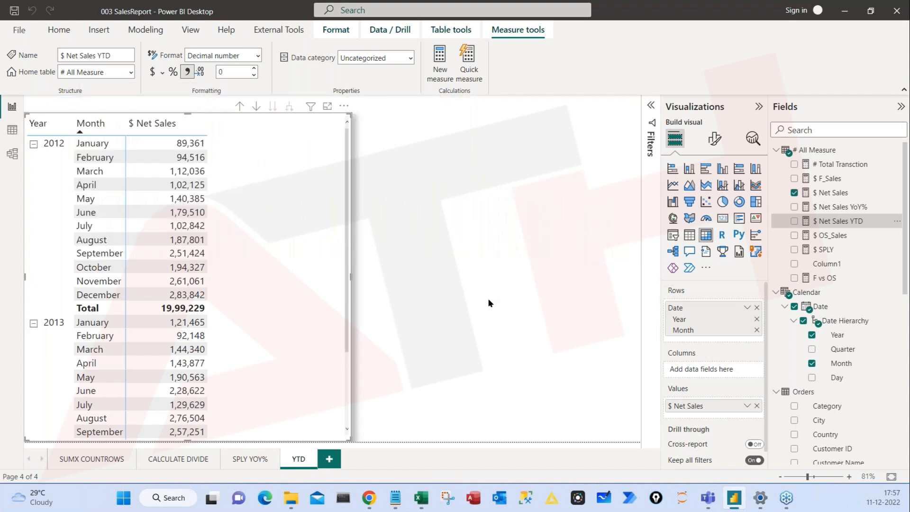
Add the $ Net Sales YTD measure to the matrix beside $ Net Sales.
left_click(317, 220)
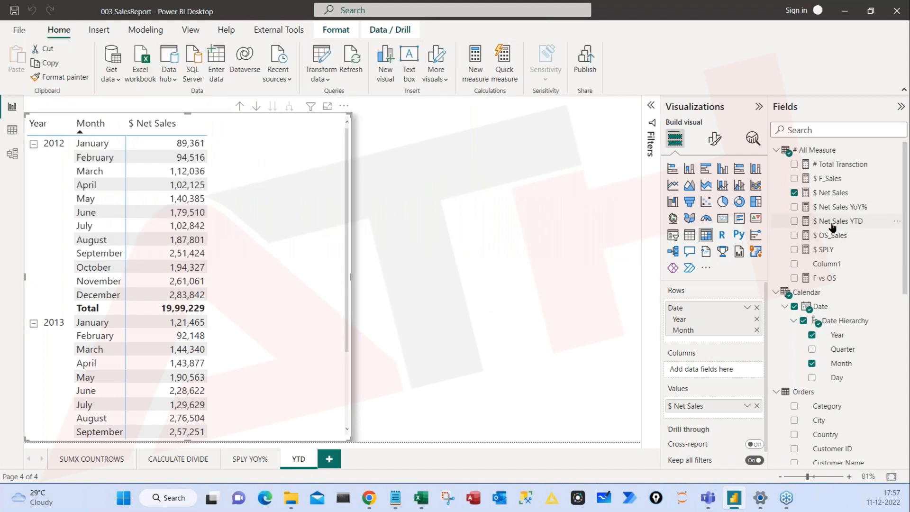
left_click_drag(831, 226, 270, 239)
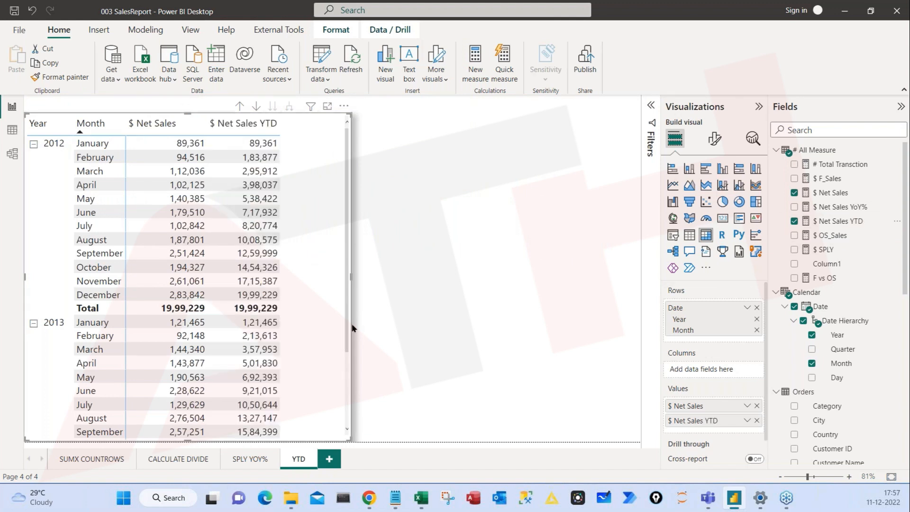
mouse_move(235, 134)
left_mouse_down()
mouse_move(286, 161)
mouse_move(291, 304)
left_mouse_up()
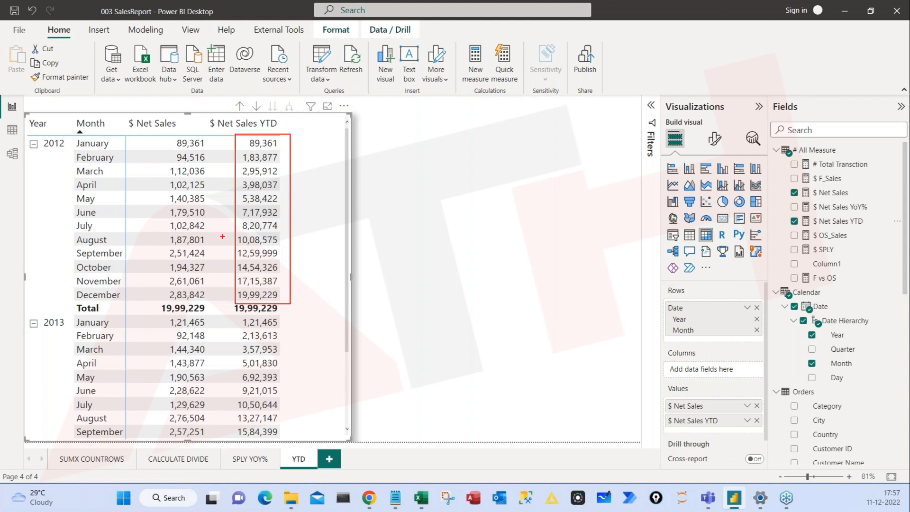
left_click_drag(288, 197, 312, 188)
left_click_drag(220, 179, 245, 154)
left_click_drag(294, 135, 299, 272)
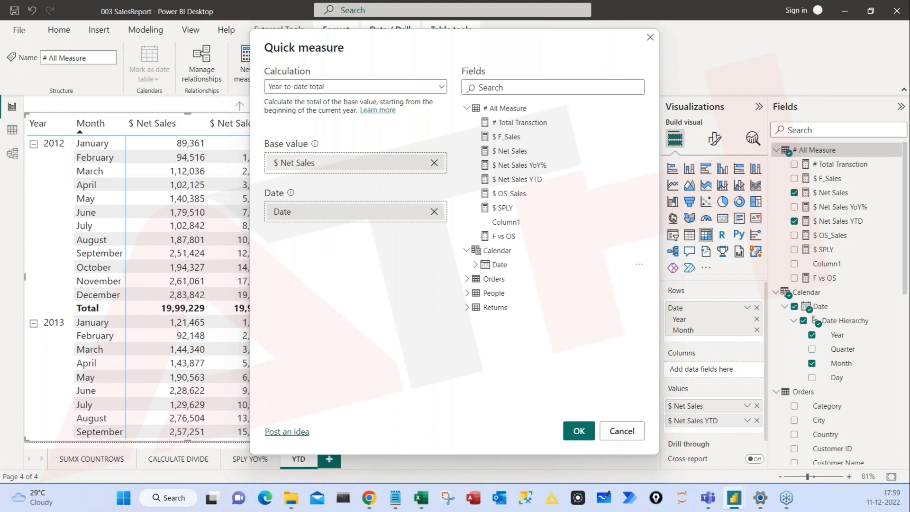
Review the time intelligence and totals calculations offered for quick measures, and cancel without creating another measure.
left_click(351, 88)
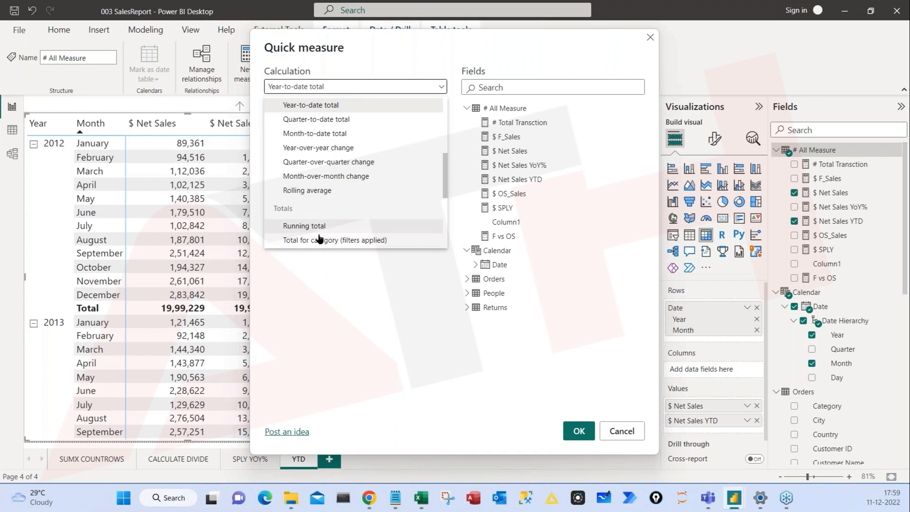
left_click(622, 432)
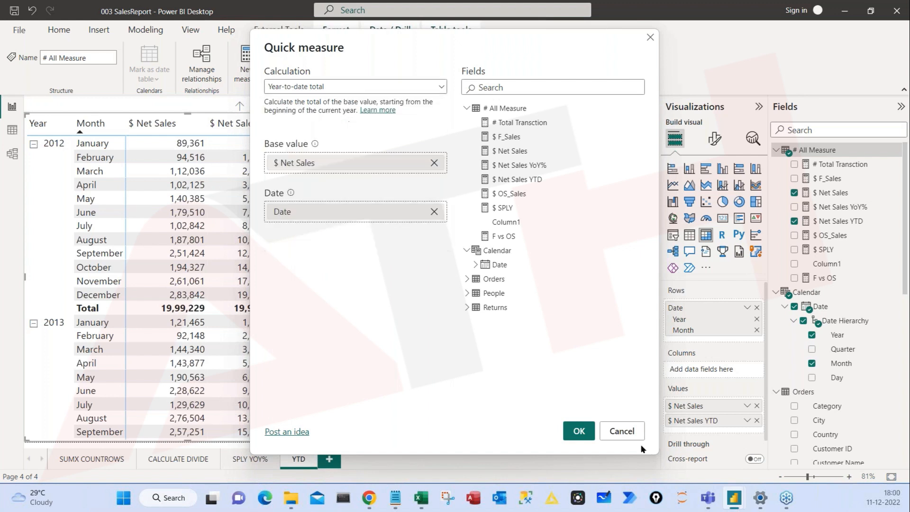
Cancel the open year-to-date quick measure and widen the matrix.
left_click(616, 431)
left_click_drag(364, 279, 399, 277)
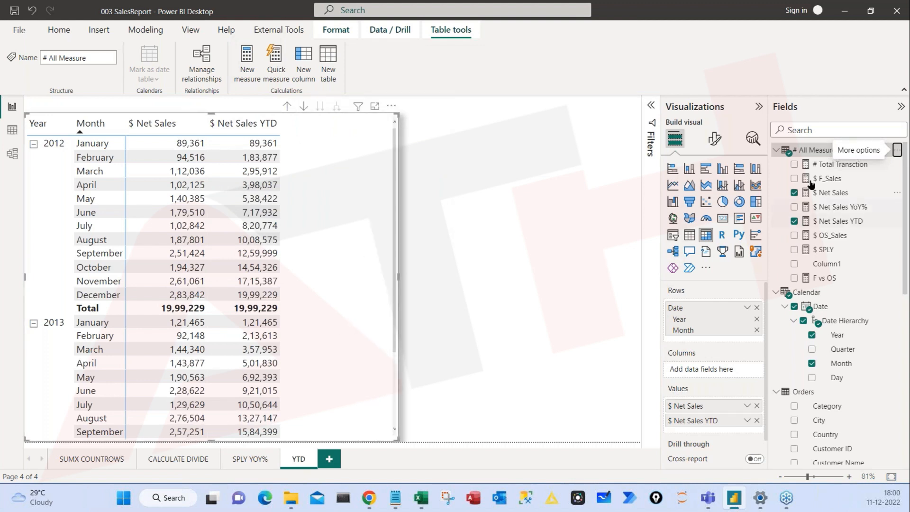
Start a quick measure in the # All Measure table using the Running total calculation with $ Net Sales as the base value.
left_click(897, 151)
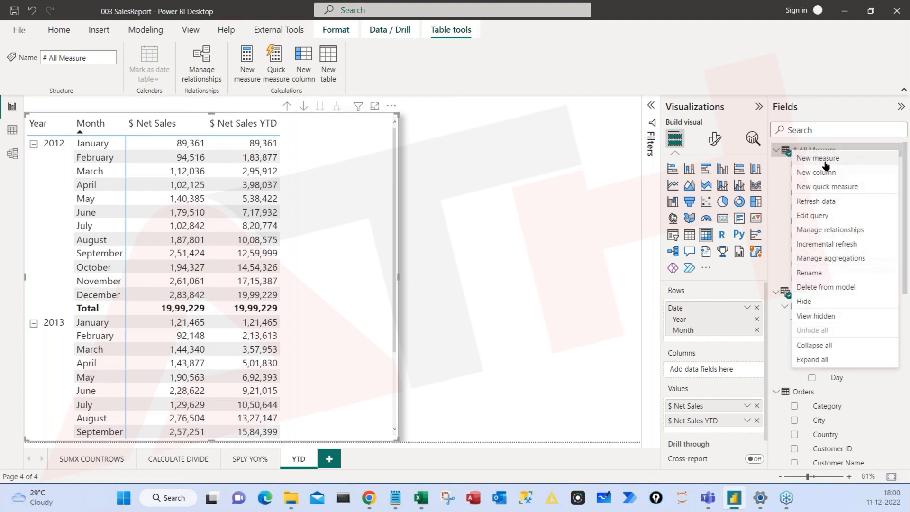
left_click(822, 187)
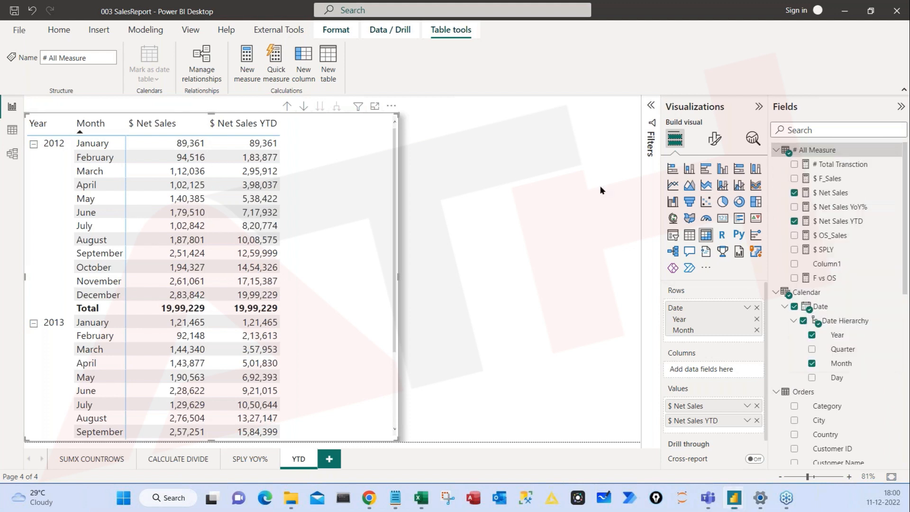
left_click(336, 87)
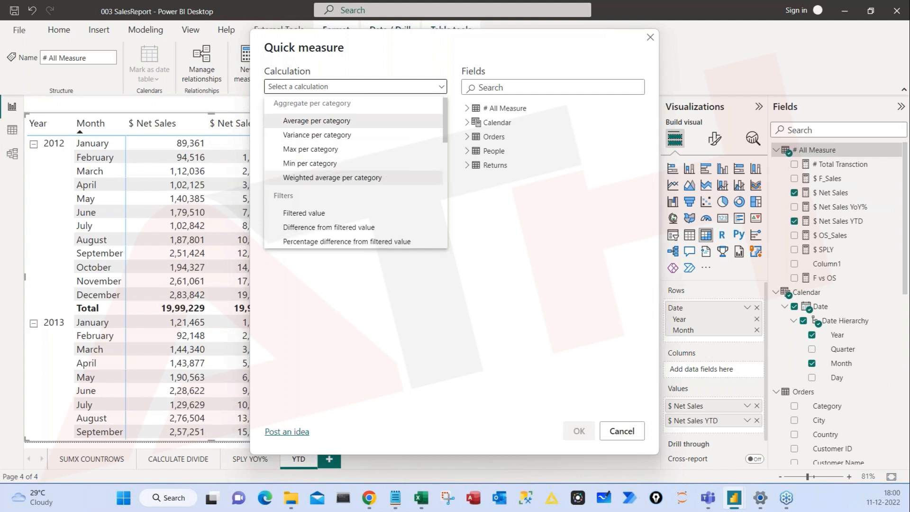
scroll(322, 177, "down", 5)
left_click(319, 179)
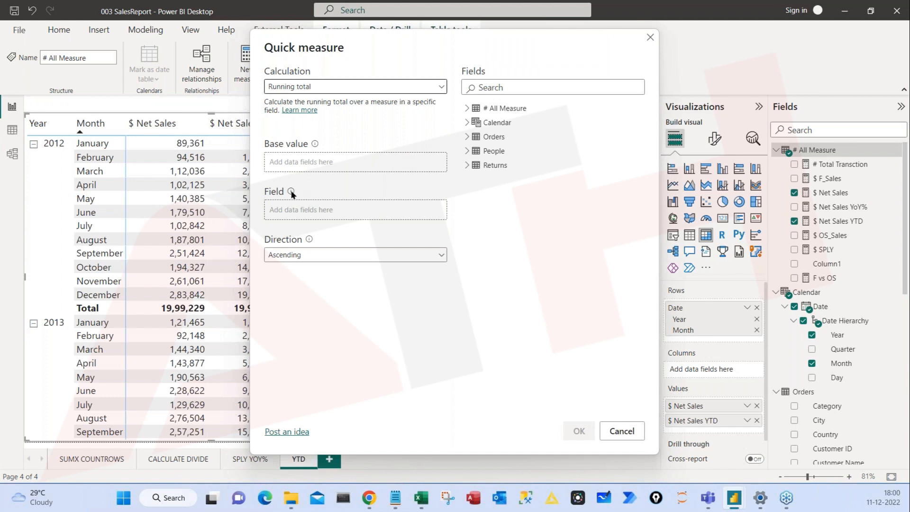
mouse_move(291, 193)
left_click(467, 110)
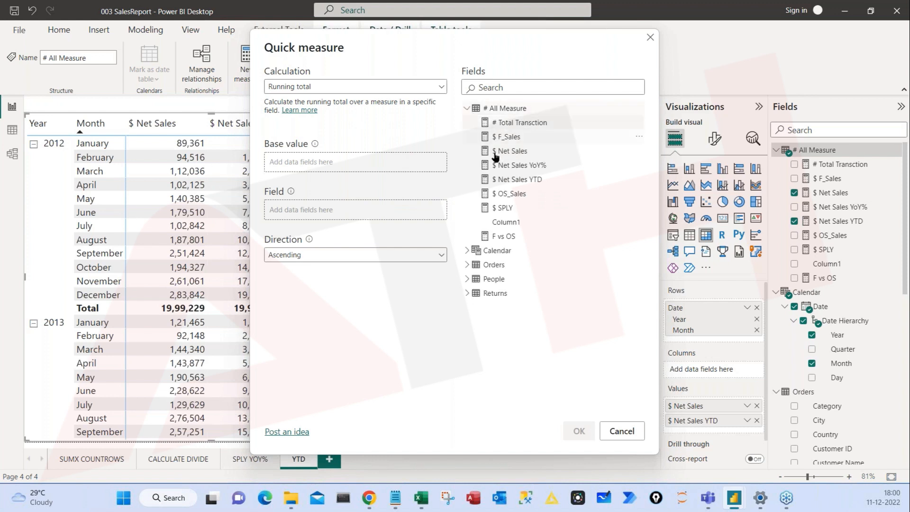
left_click_drag(497, 150, 304, 166)
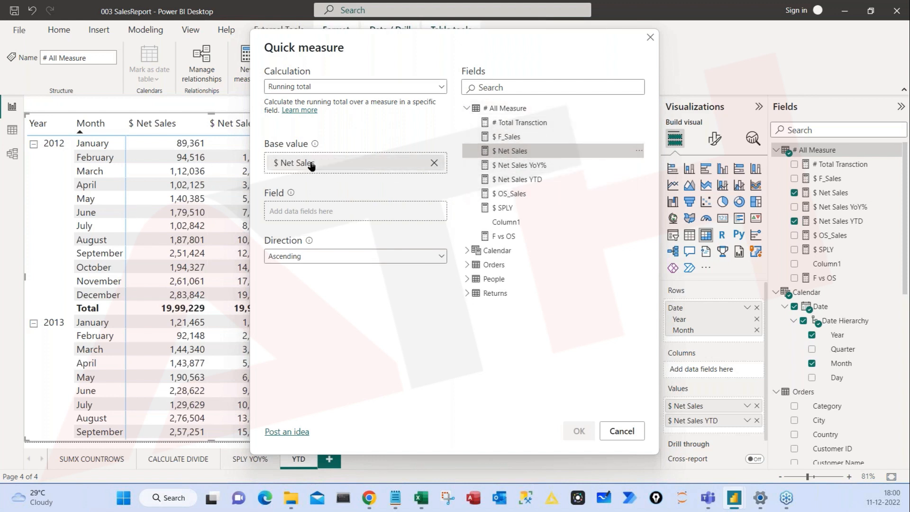
Assign the Calendar table's Date as the running total's field, keep the Ascending direction, and create the measure.
left_click(467, 251)
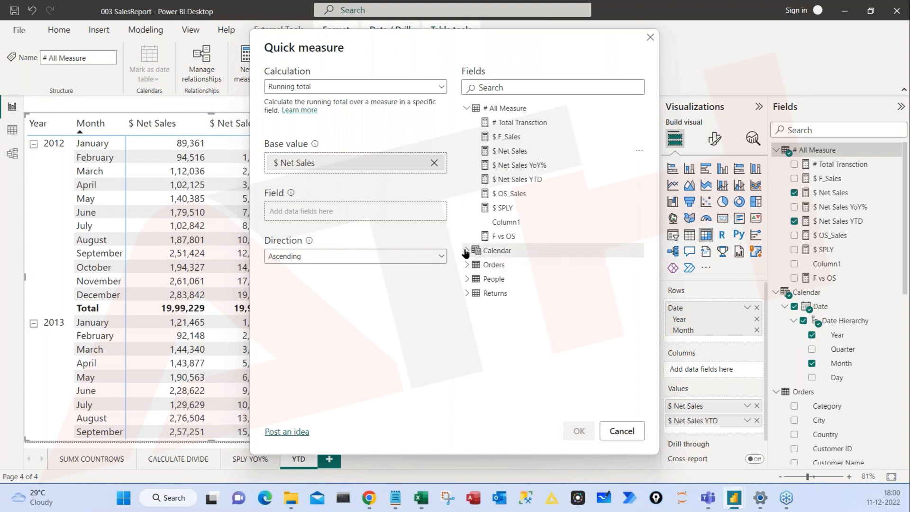
left_click(475, 265)
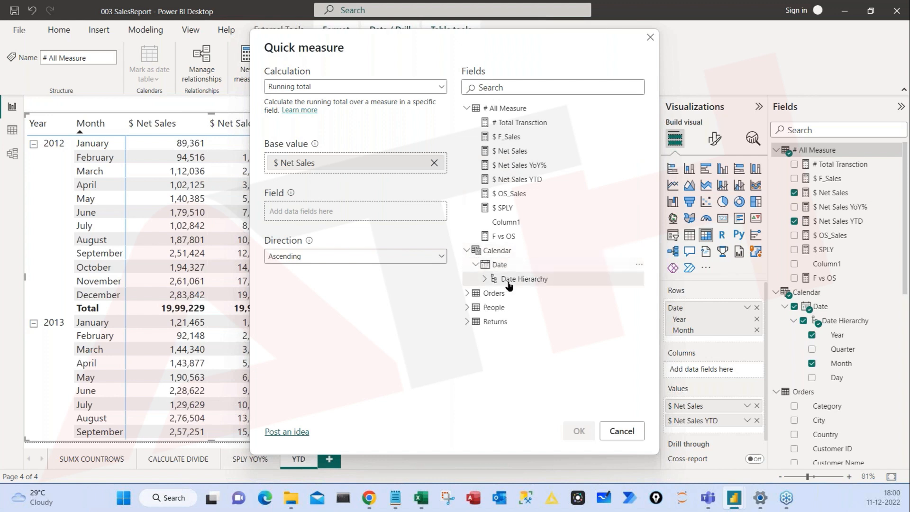
left_click(485, 279)
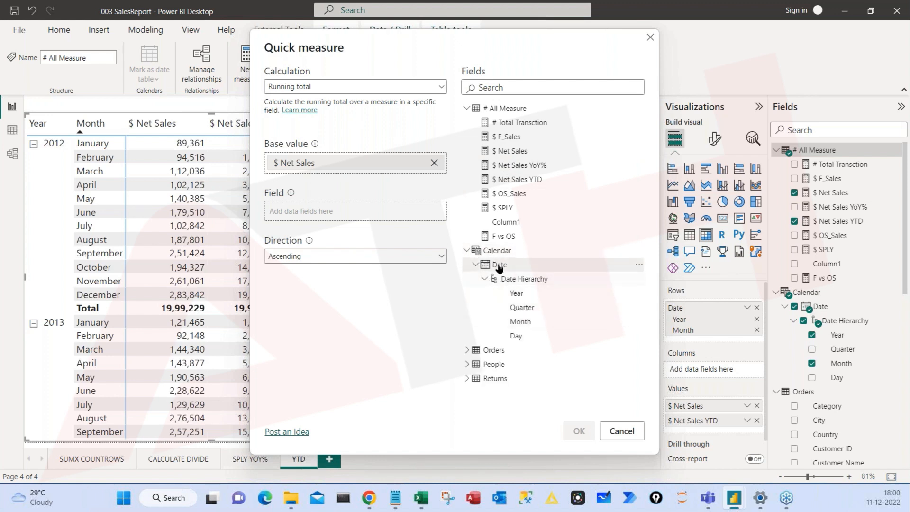
left_click_drag(498, 264, 313, 216)
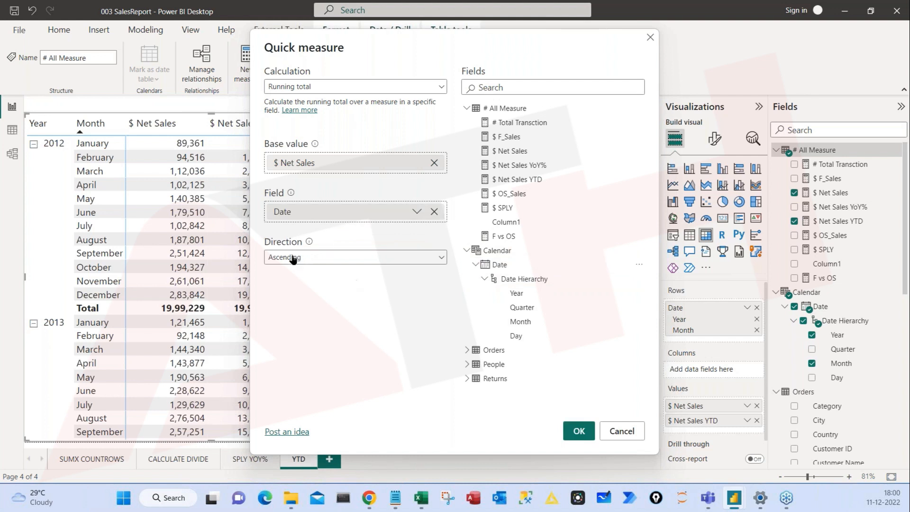
left_click(579, 431)
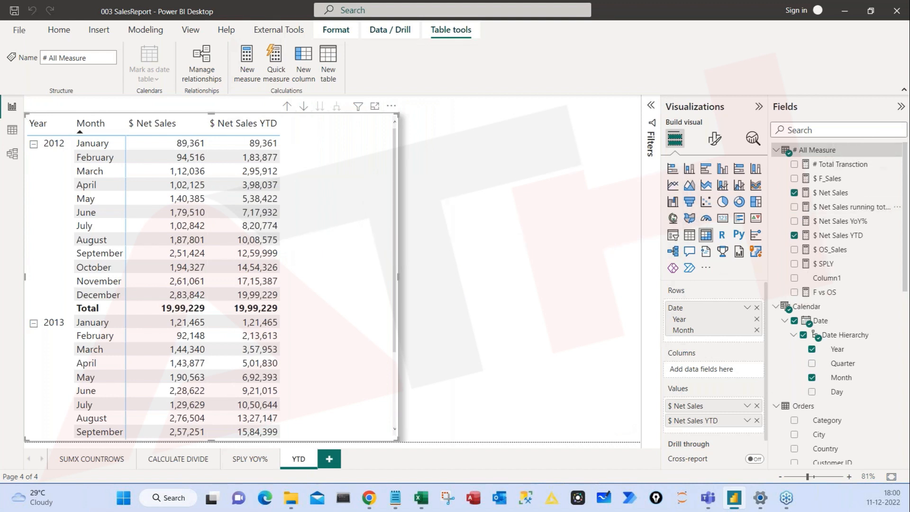
Add the $ Net Sales running total in Date measure to the matrix and widen the matrix to fit the column.
left_click_drag(848, 207, 325, 239)
left_click_drag(399, 276, 517, 279)
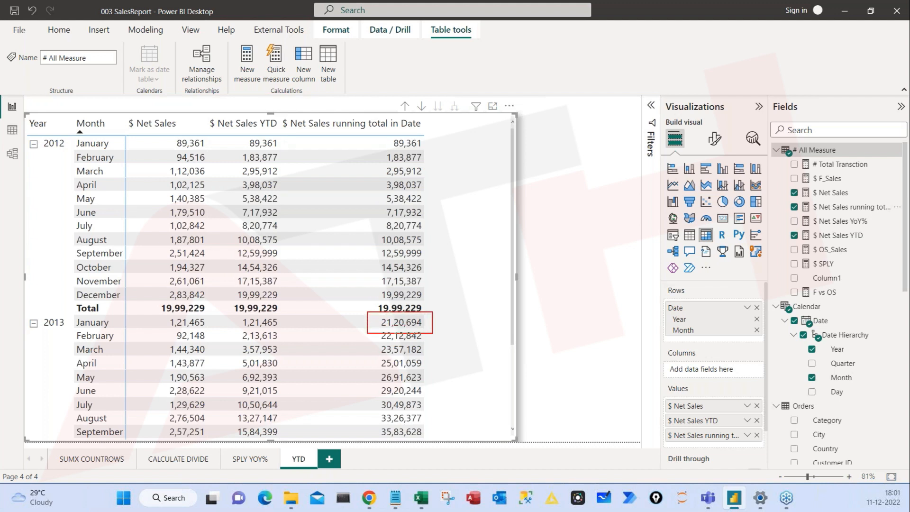
Compare how the $ Net Sales YTD and running total columns accumulate across the change from 2012 to 2013.
mouse_move(441, 353)
left_mouse_down()
mouse_move(440, 411)
mouse_move(454, 389)
left_mouse_up()
mouse_move(378, 294)
left_mouse_down()
mouse_move(420, 308)
mouse_move(340, 291)
left_mouse_up()
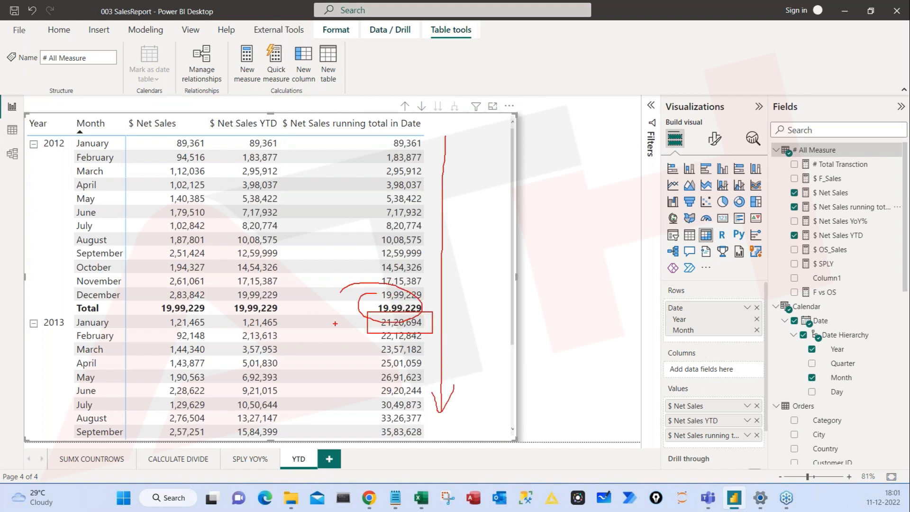
mouse_move(285, 141)
left_mouse_down()
mouse_move(287, 280)
mouse_move(247, 279)
left_mouse_up()
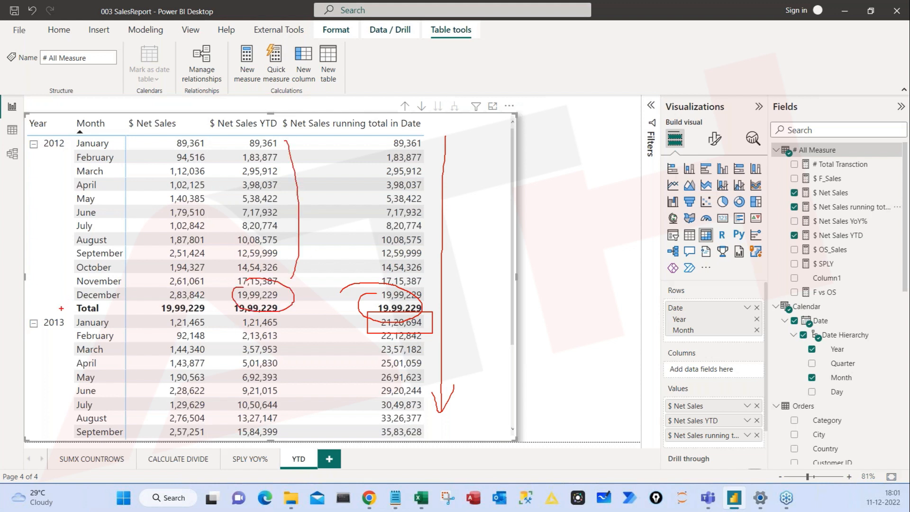
mouse_move(46, 310)
left_mouse_down()
mouse_move(19, 345)
mouse_move(28, 304)
left_mouse_up()
left_click_drag(286, 323, 283, 417)
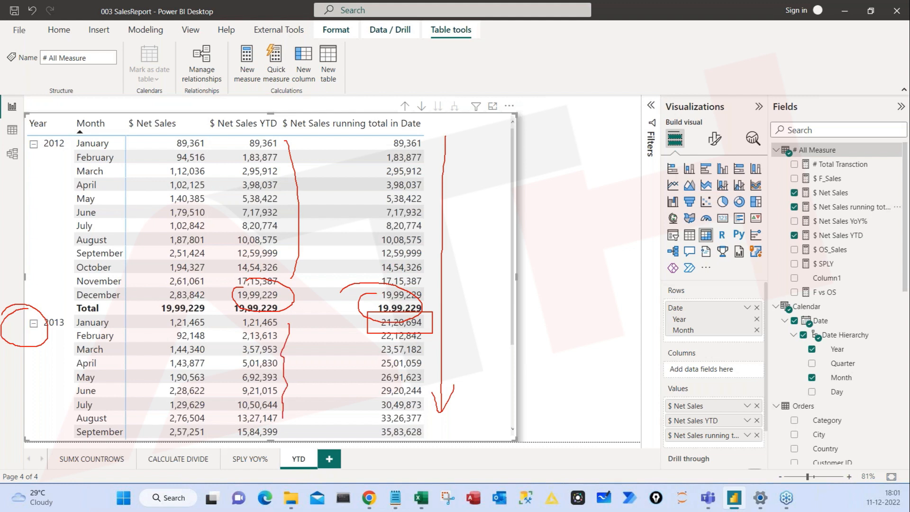
mouse_move(417, 140)
left_mouse_down()
mouse_move(429, 189)
mouse_move(431, 394)
left_mouse_up()
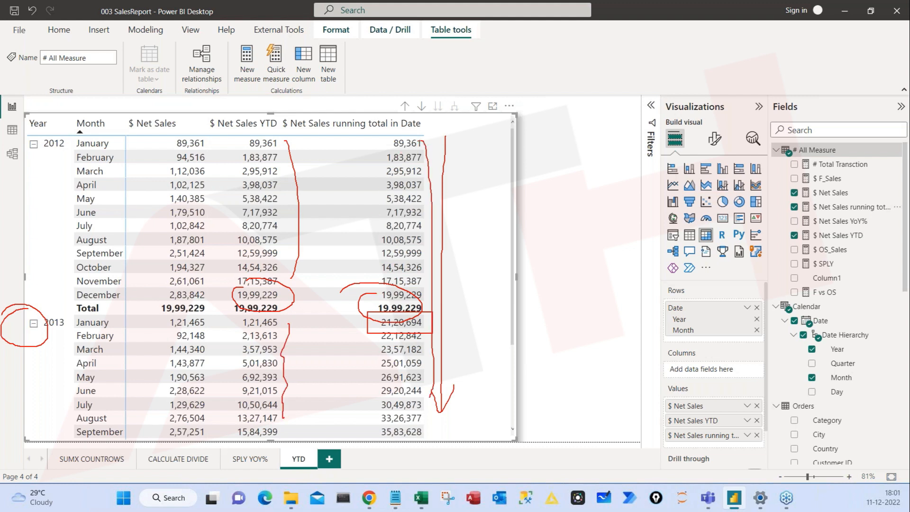
key("Escape")
scroll(407, 328, "down", 3)
scroll(407, 329, "up", 3)
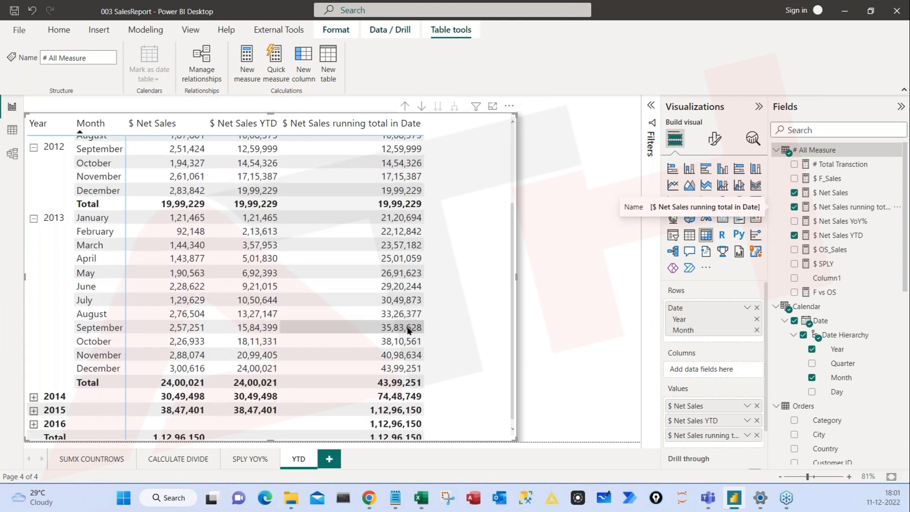
scroll(408, 329, "down", 1)
scroll(407, 328, "up", 1)
scroll(408, 303, "down", 1)
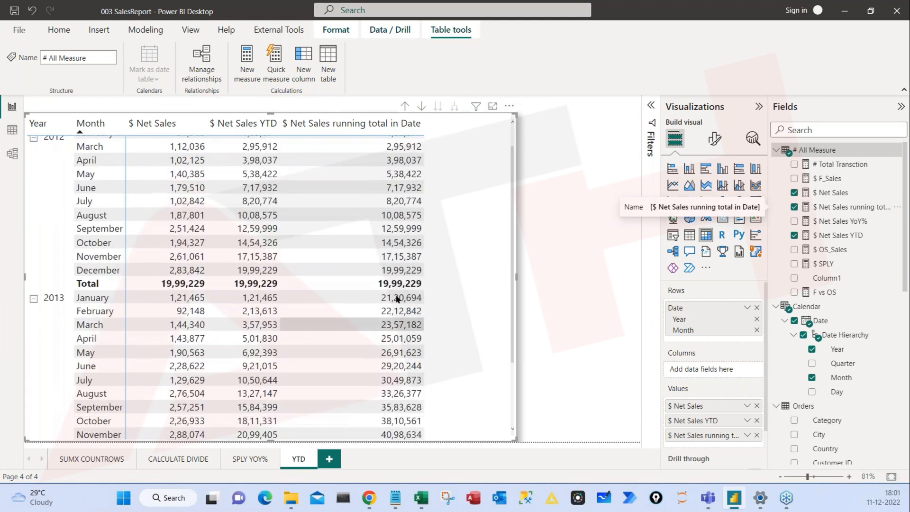
scroll(331, 284, "up", 1)
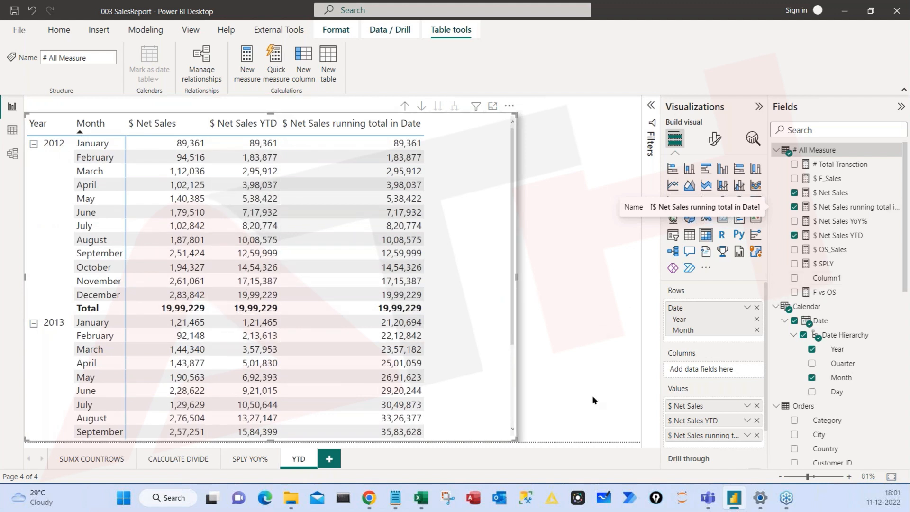
Remove the running total measure from the matrix and narrow the matrix to free space beside it.
left_click(757, 435)
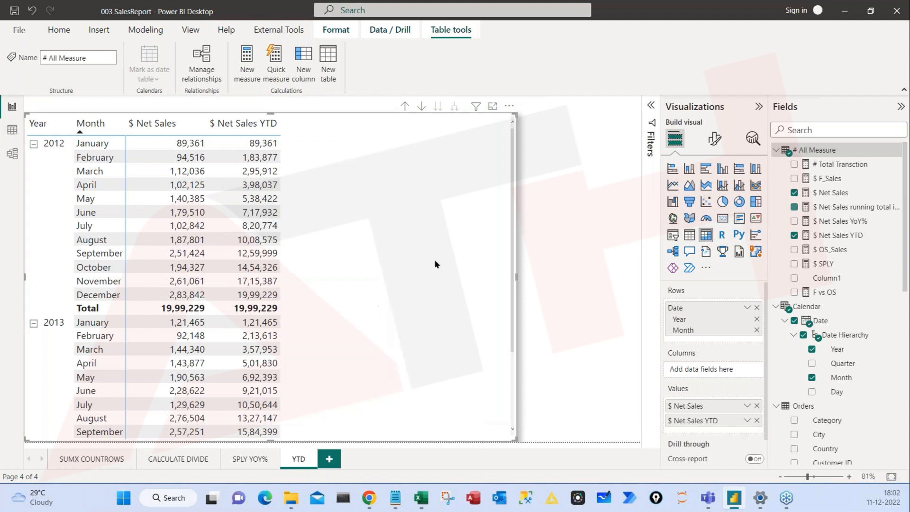
left_click_drag(516, 277, 322, 221)
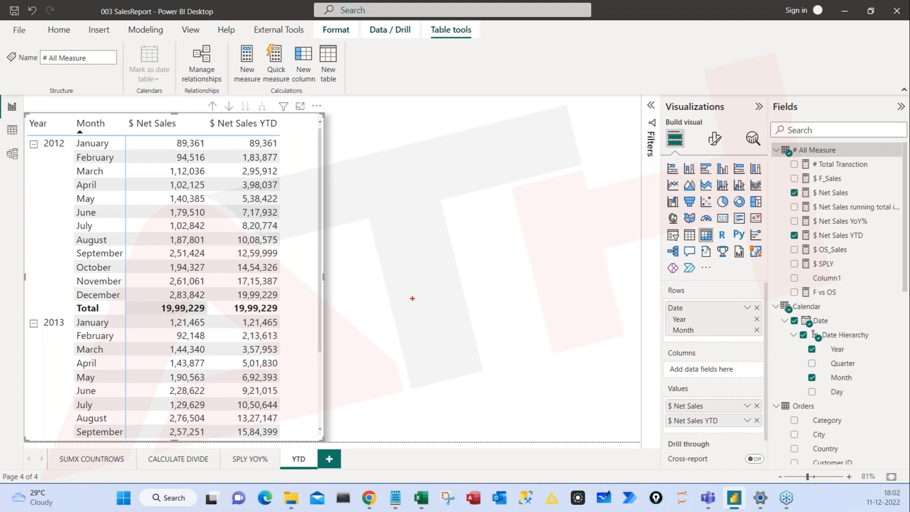
Examine in the 2012 rows where $ Net Sales YTD crosses a 15 lakh target, sketching the target line temporarily.
left_click_drag(404, 287, 410, 311)
mouse_move(442, 283)
left_mouse_down()
mouse_move(431, 302)
mouse_move(488, 287)
left_mouse_up()
mouse_move(439, 254)
left_mouse_down()
mouse_move(407, 258)
mouse_move(442, 254)
mouse_move(424, 251)
left_mouse_up()
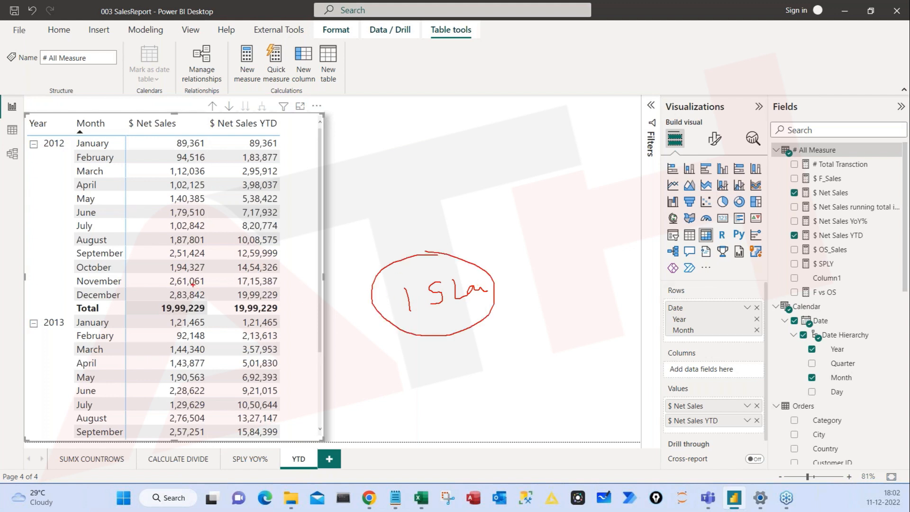
left_click_drag(236, 277, 299, 275)
left_click_drag(235, 275, 226, 274)
left_click_drag(364, 145, 600, 229)
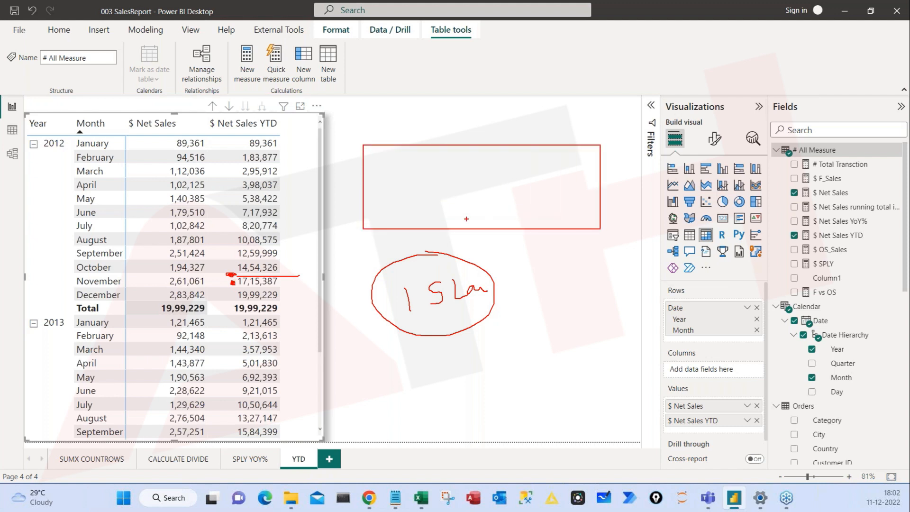
left_click_drag(350, 178, 582, 179)
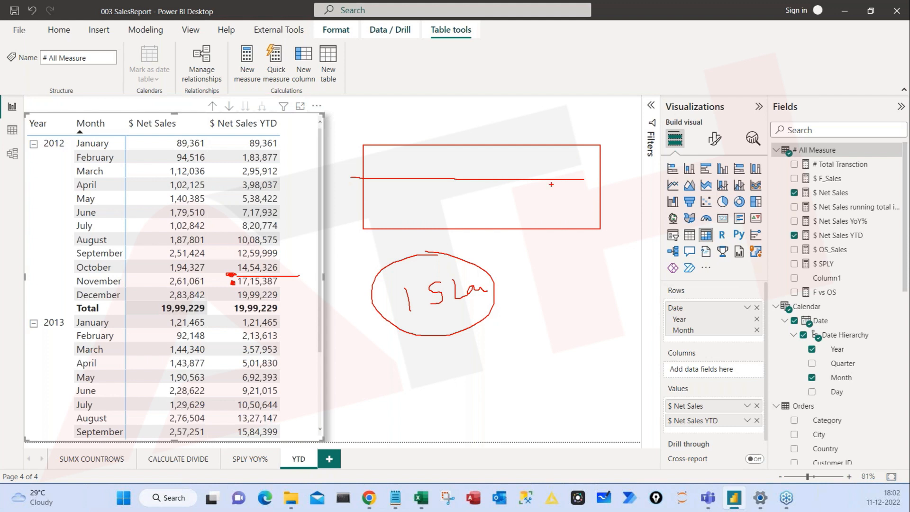
mouse_move(375, 230)
left_mouse_down()
mouse_move(517, 177)
mouse_move(551, 155)
mouse_move(525, 185)
mouse_move(493, 175)
left_mouse_up()
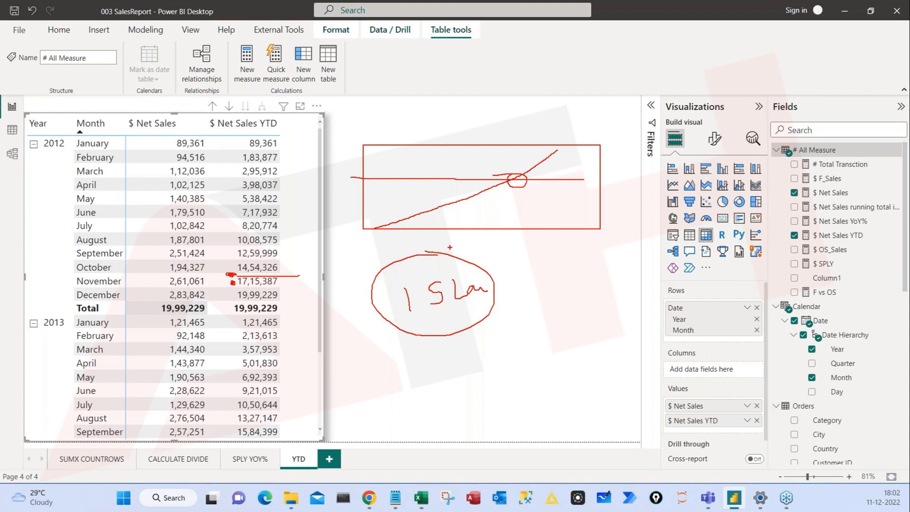
key("Escape")
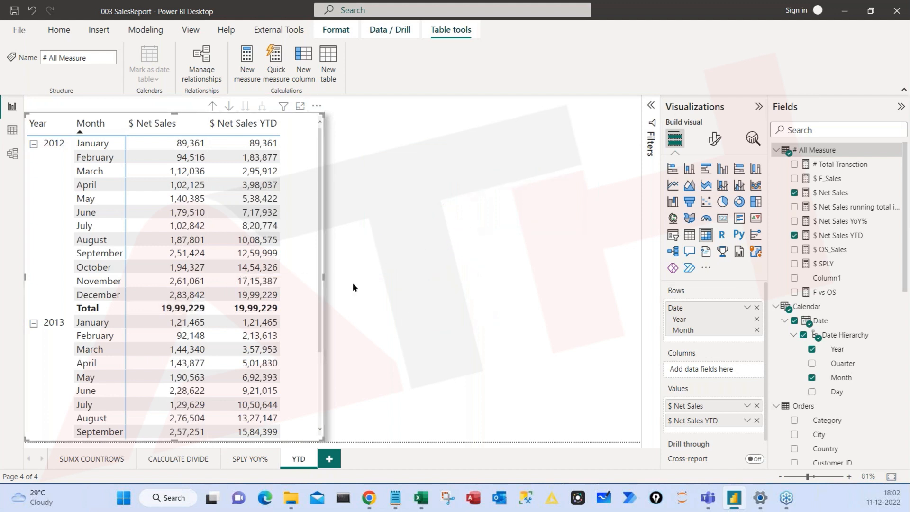
Insert a clustered column chart beside the matrix, reduce its height, and move it lower on the page.
left_click(357, 190)
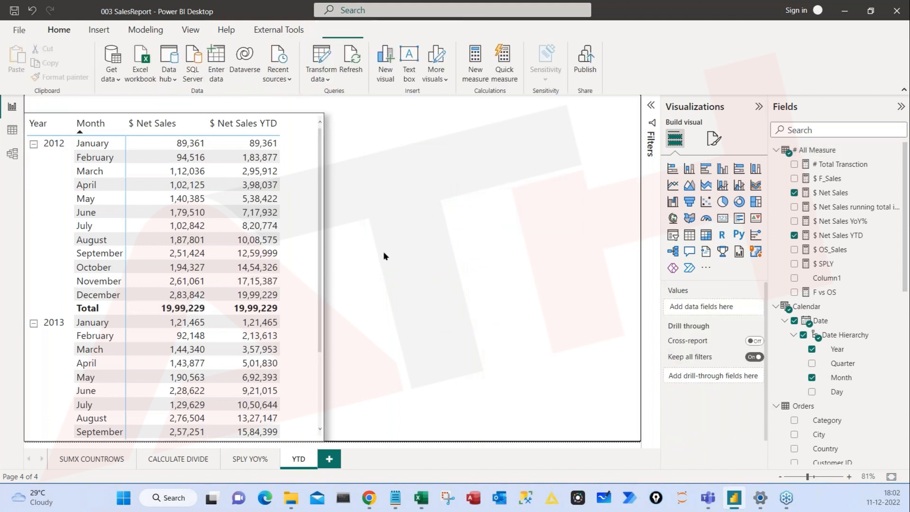
left_click(722, 170)
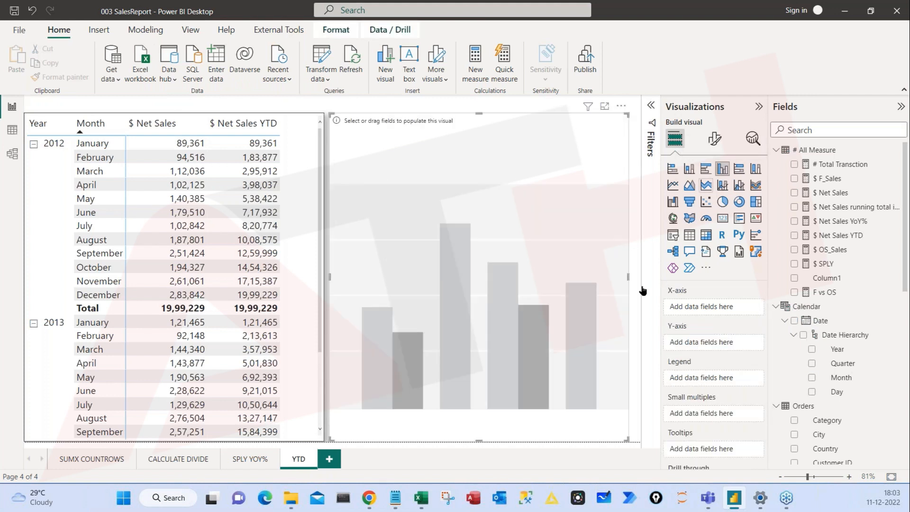
left_click_drag(482, 438, 500, 307)
left_click_drag(477, 186, 480, 233)
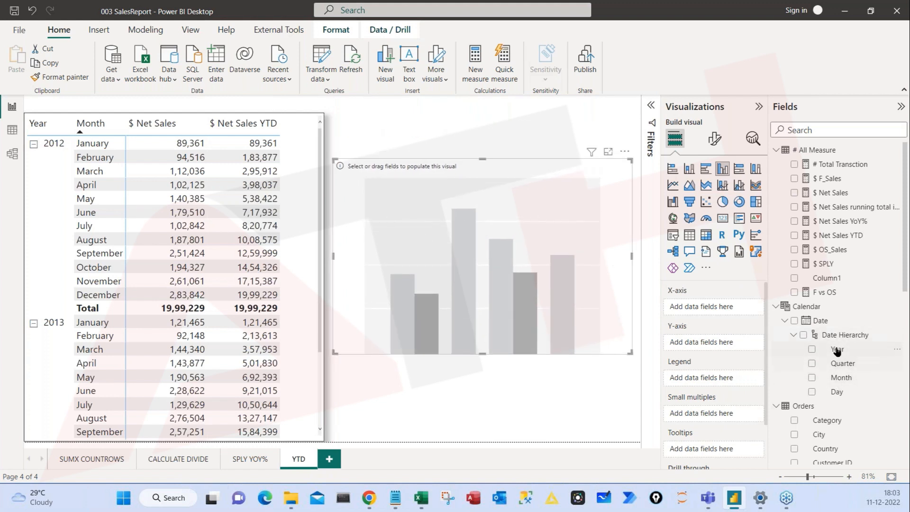
Put the Calendar's Year and Month on the column chart's X-axis and $ Net Sales on its Y-axis.
left_click_drag(834, 350, 702, 310)
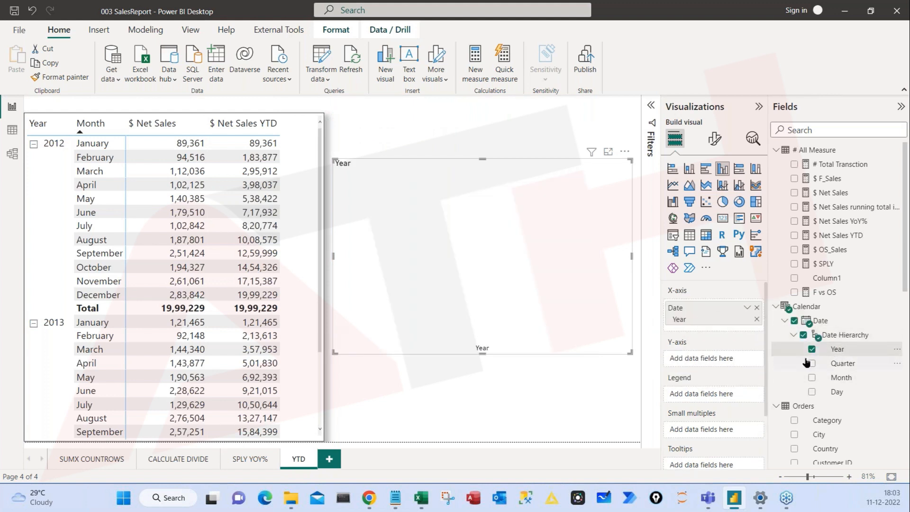
left_click_drag(841, 378, 718, 328)
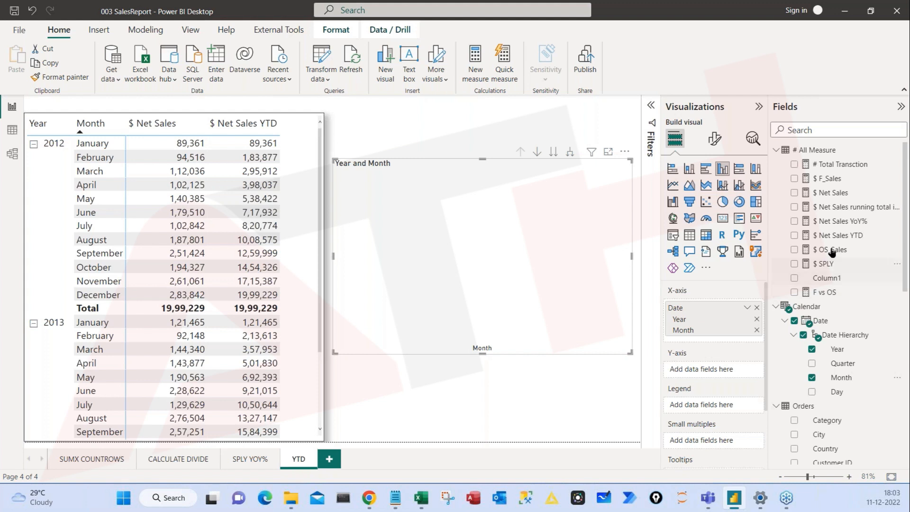
left_click_drag(833, 193, 709, 369)
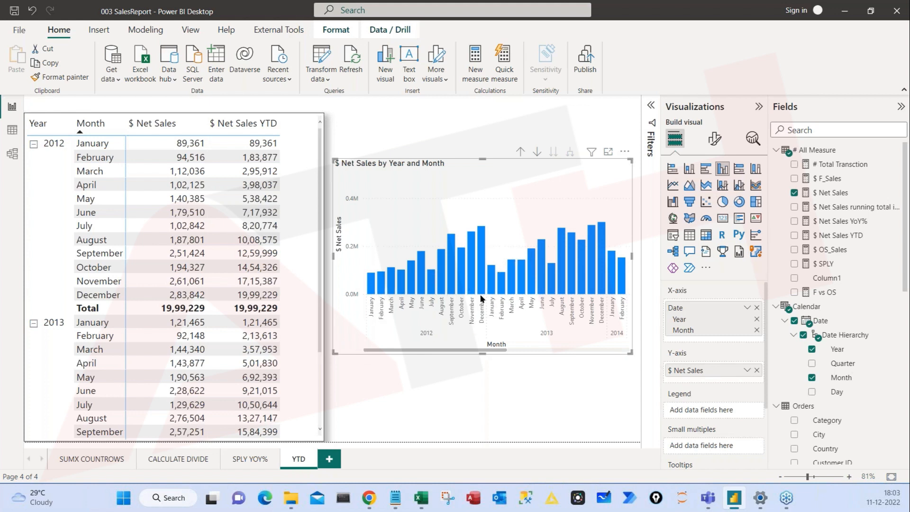
Replace $ Net Sales with $ Net Sales YTD on the column chart's Y-axis.
left_click(756, 370)
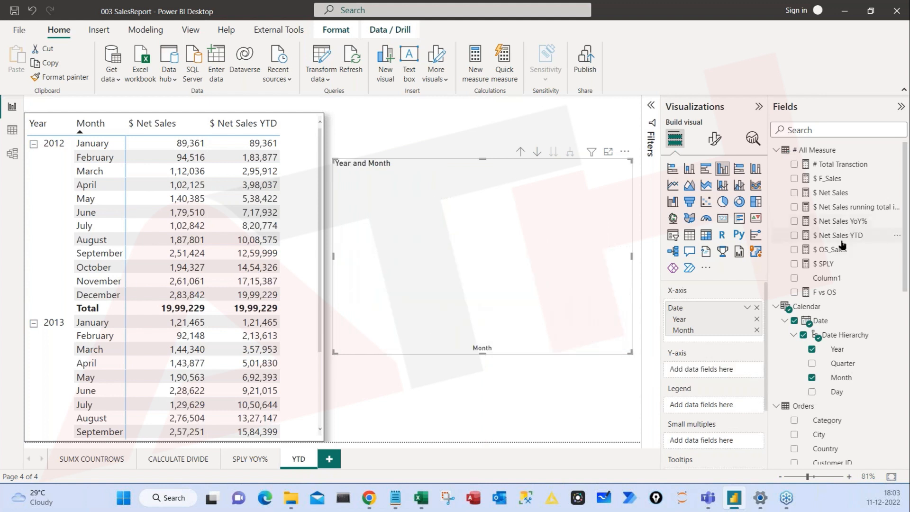
left_click_drag(828, 236, 719, 371)
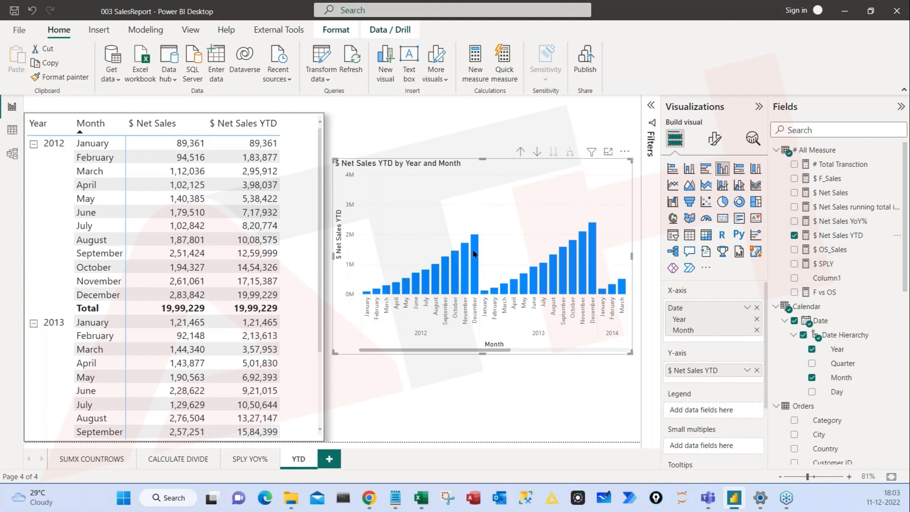
Move the column chart lower on the page to free space above it.
mouse_move(474, 254)
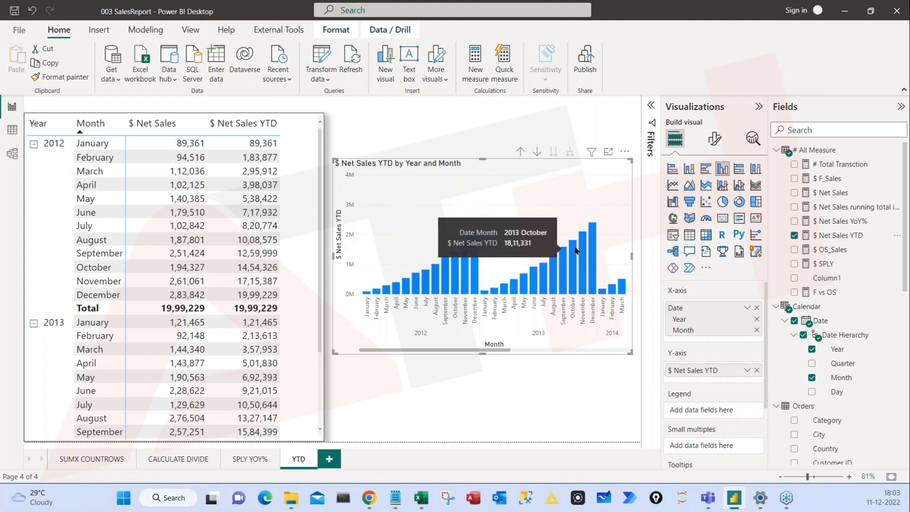
left_click_drag(484, 348, 397, 356)
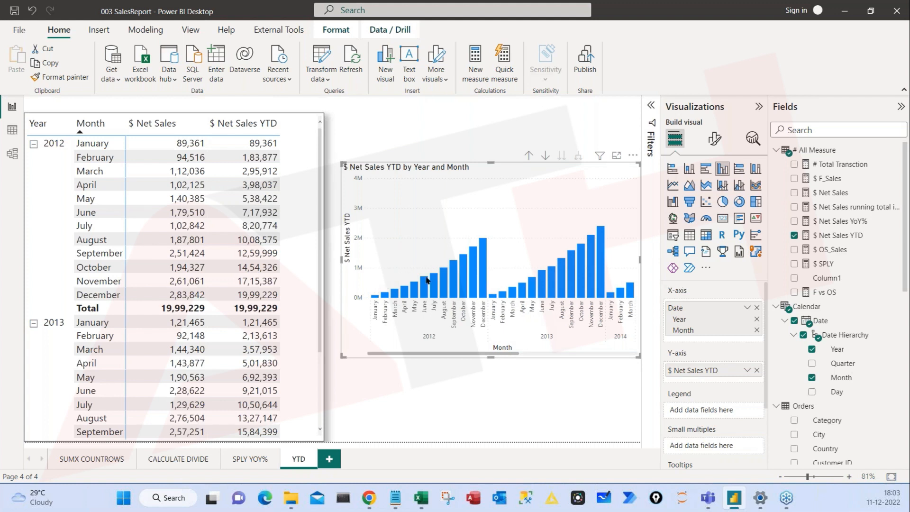
left_click_drag(497, 178, 488, 243)
key("Escape")
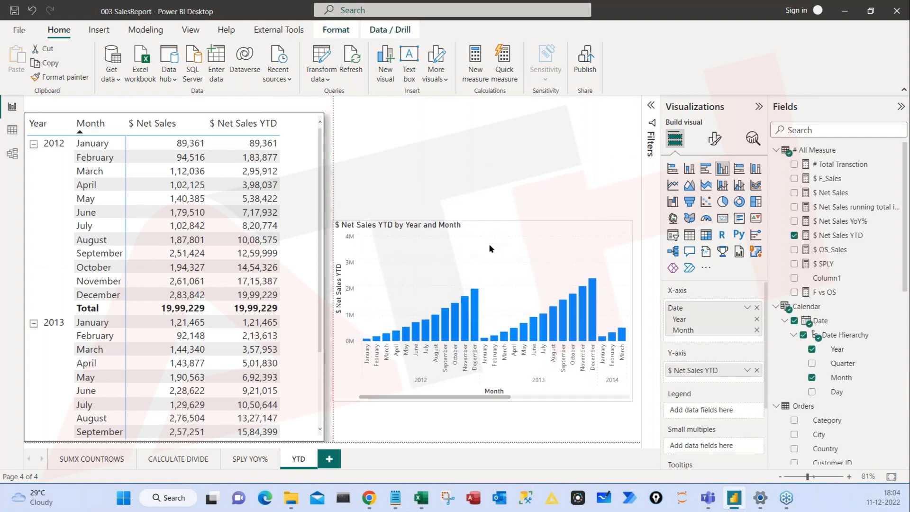
Highlight 2012 in the matrix to see its effect on the column chart, and clear the selection.
left_click(51, 144)
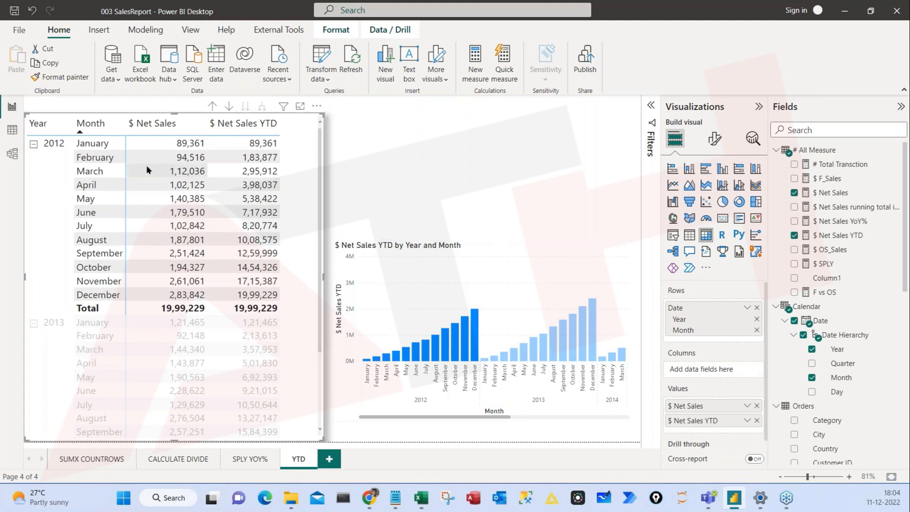
left_click(53, 151)
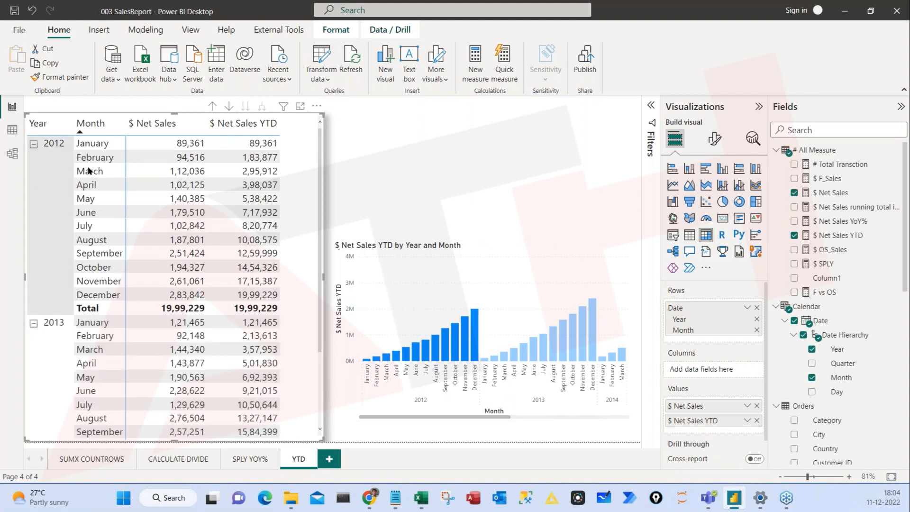
left_click(544, 181)
left_click_drag(503, 125, 568, 200)
mouse_move(510, 142)
left_mouse_down()
mouse_move(530, 141)
mouse_move(527, 194)
left_mouse_up()
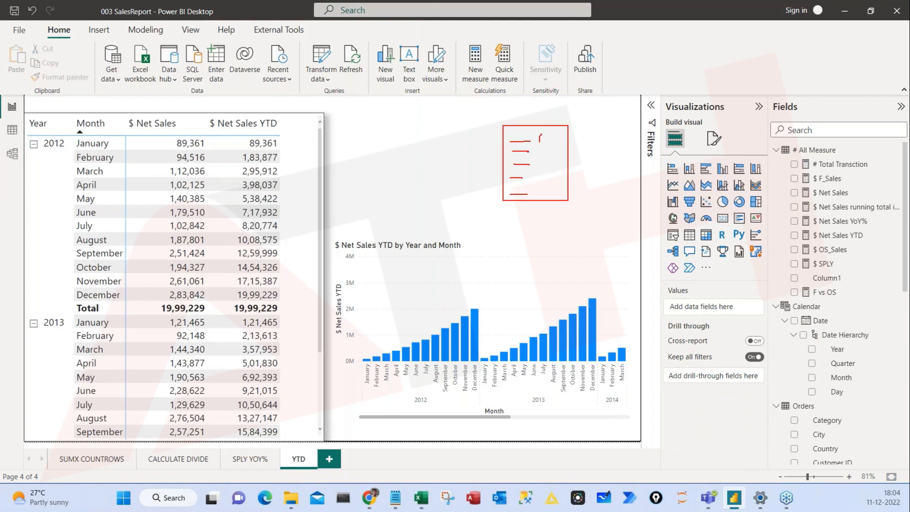
mouse_move(539, 142)
left_mouse_down()
mouse_move(542, 135)
mouse_move(548, 160)
mouse_move(540, 158)
left_mouse_up()
key("Escape")
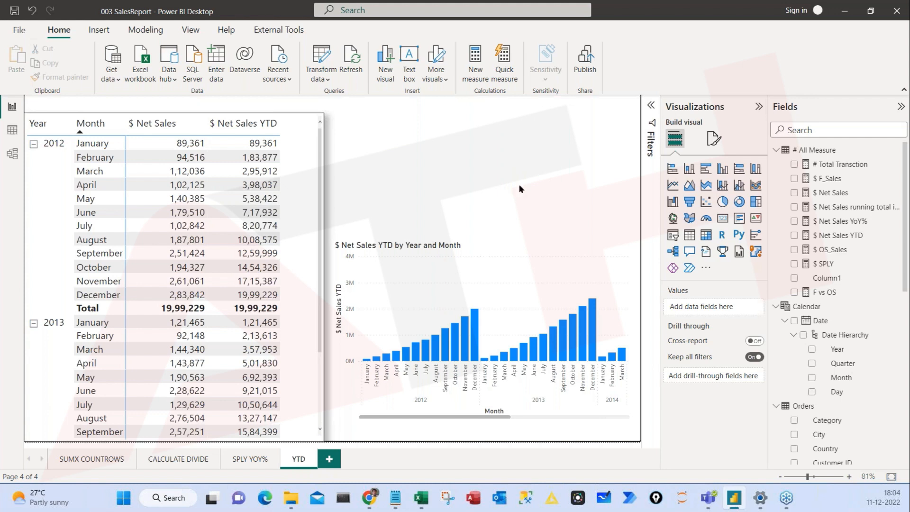
Reduce the column chart's height slightly from its upper edge and deselect it.
mouse_move(496, 248)
left_mouse_down()
mouse_move(496, 224)
mouse_move(500, 258)
left_mouse_up()
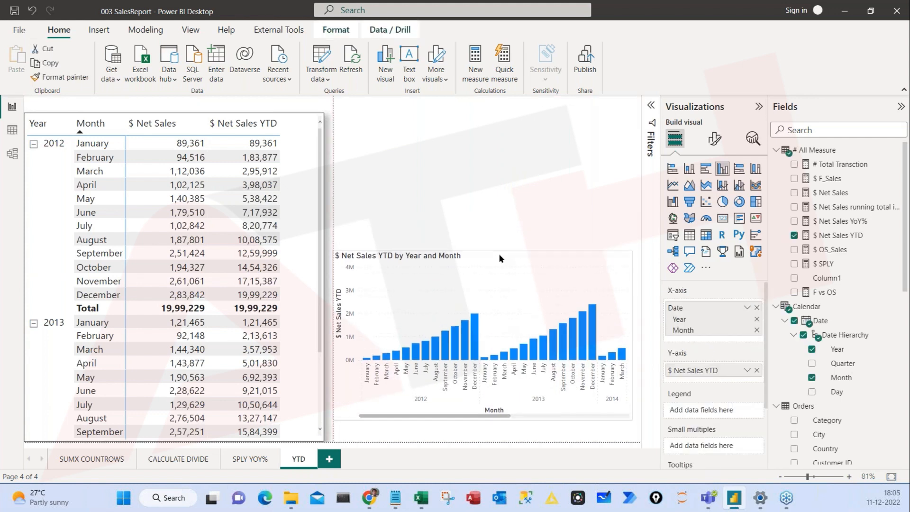
left_click(488, 148)
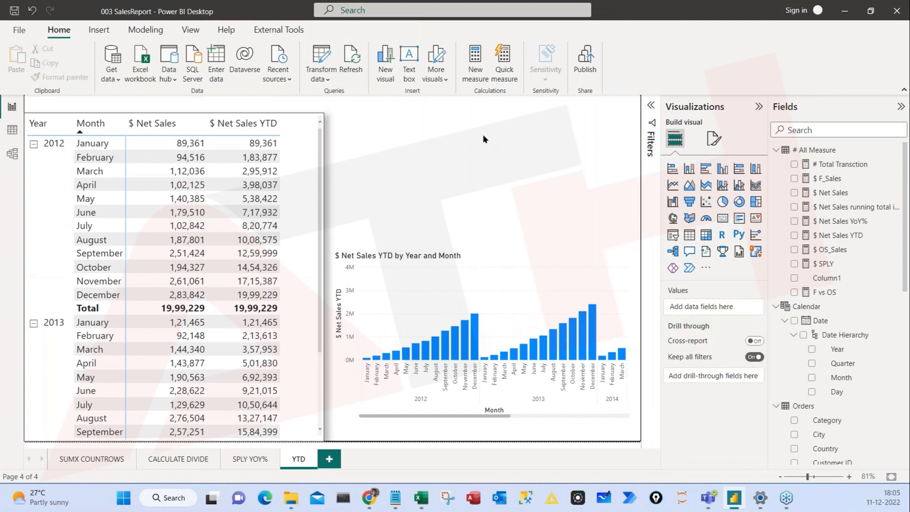
left_click_drag(481, 130, 583, 205)
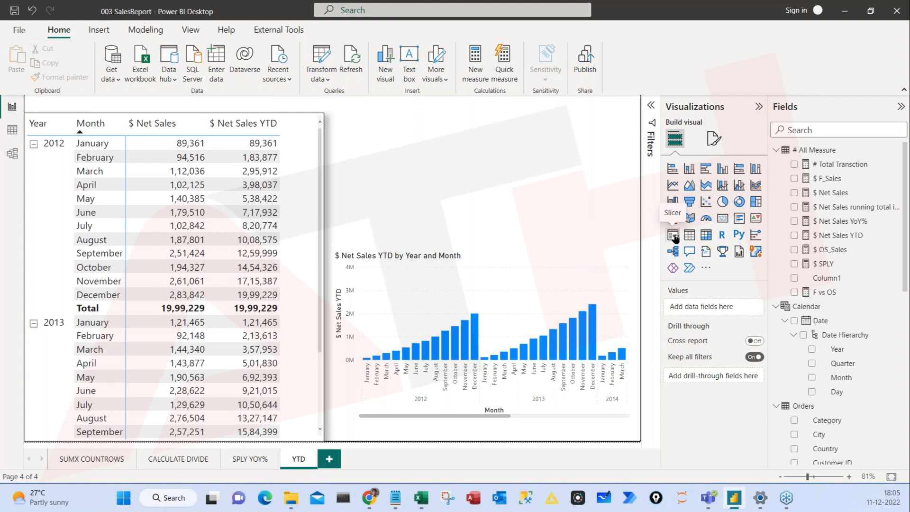
key("ctrl+2")
left_click_drag(658, 225, 685, 244)
mouse_move(458, 160)
left_mouse_down()
mouse_move(458, 207)
mouse_move(464, 182)
mouse_move(482, 181)
left_mouse_up()
mouse_move(494, 154)
left_mouse_down()
mouse_move(492, 176)
mouse_move(503, 167)
left_mouse_up()
left_click_drag(504, 164, 505, 175)
mouse_move(512, 178)
left_mouse_down()
mouse_move(519, 164)
mouse_move(533, 166)
left_mouse_up()
mouse_move(522, 131)
left_mouse_down()
mouse_move(442, 220)
mouse_move(449, 122)
left_mouse_up()
left_click_drag(458, 220, 516, 199)
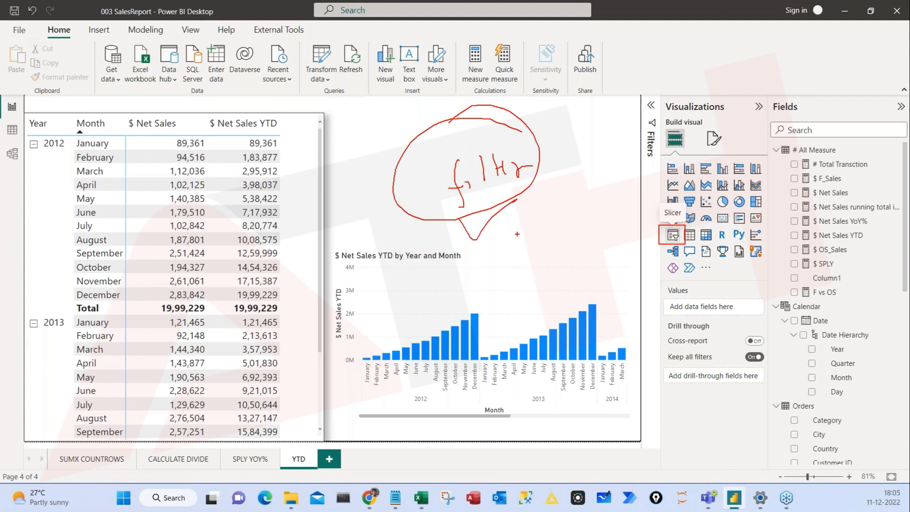
key("Escape")
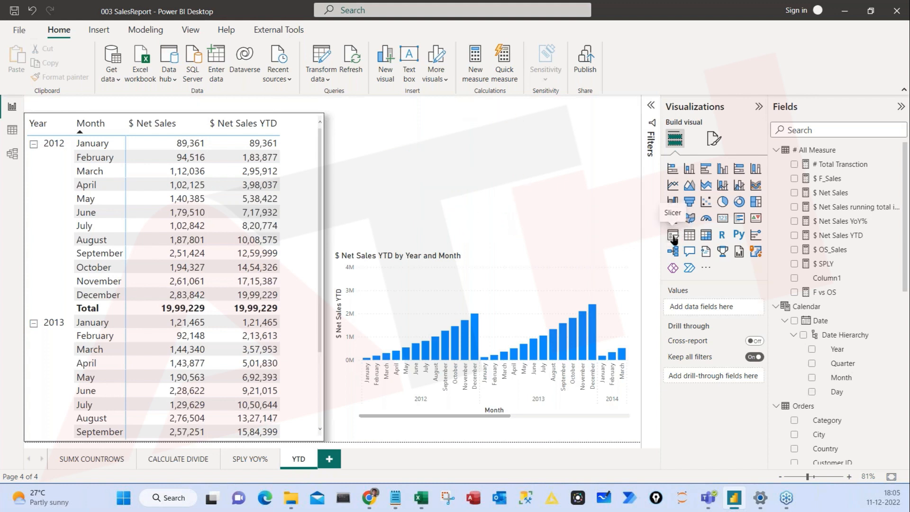
Insert a slicer, shrink it, and place it in the empty area above the column chart.
left_click(673, 235)
left_click_drag(334, 249, 456, 213)
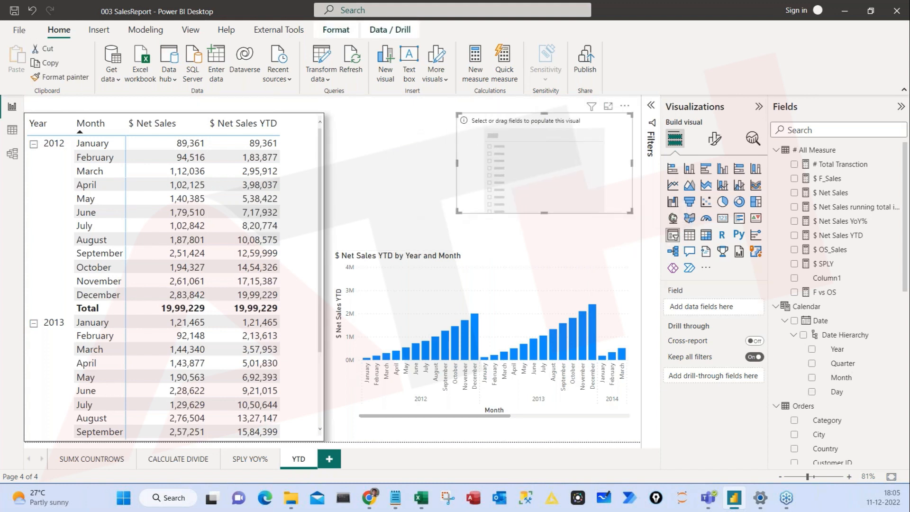
left_click_drag(524, 187, 495, 198)
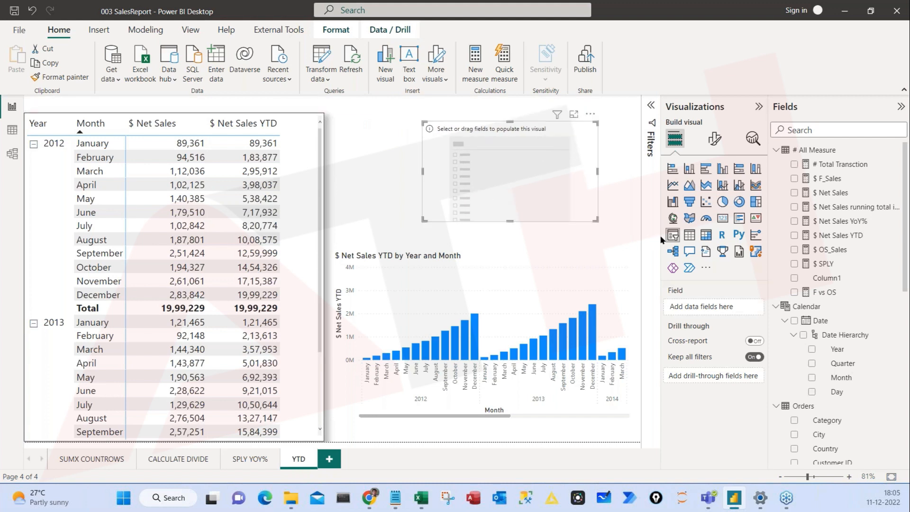
mouse_move(559, 193)
left_mouse_down()
mouse_move(661, 239)
mouse_move(689, 235)
mouse_move(655, 228)
left_mouse_up()
left_click_drag(560, 195, 569, 215)
left_click_drag(558, 192, 579, 196)
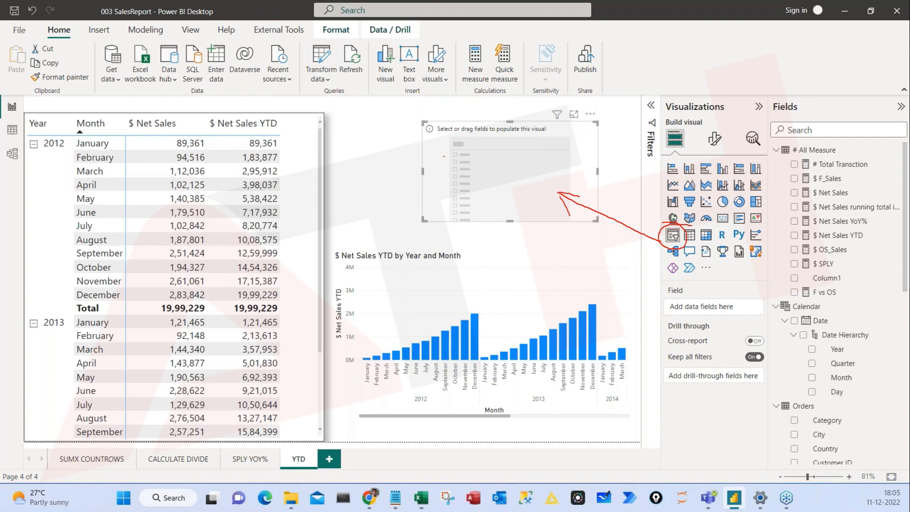
left_click_drag(443, 156, 454, 202)
key("Escape")
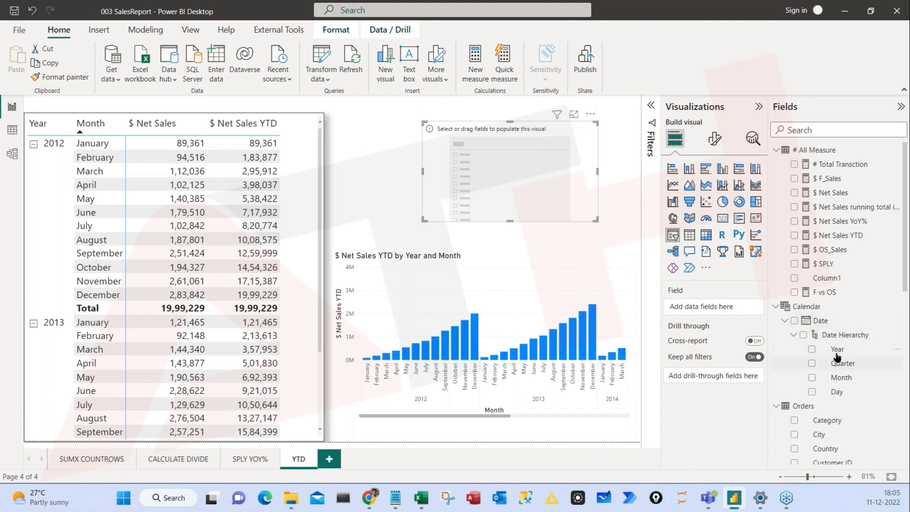
Put the Calendar's Year in the slicer and change the slicer style to List.
left_click_drag(837, 350, 697, 309)
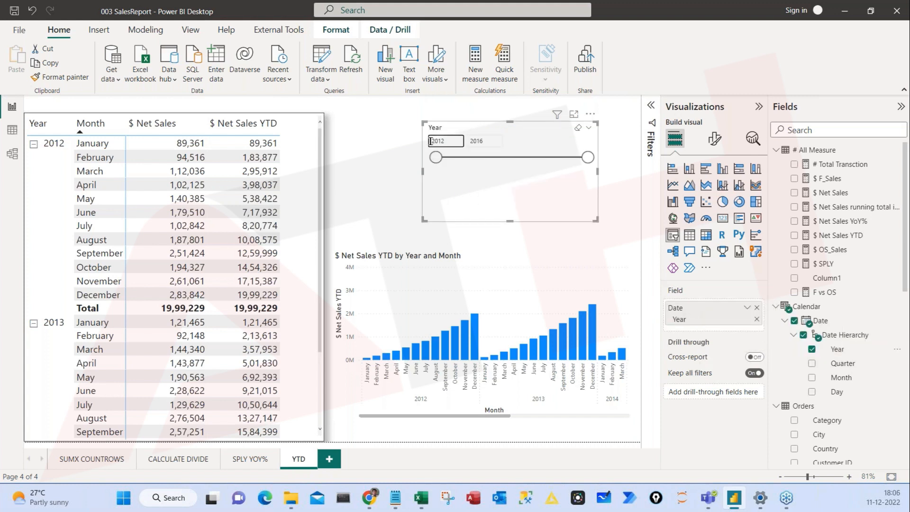
left_click_drag(435, 157, 456, 161)
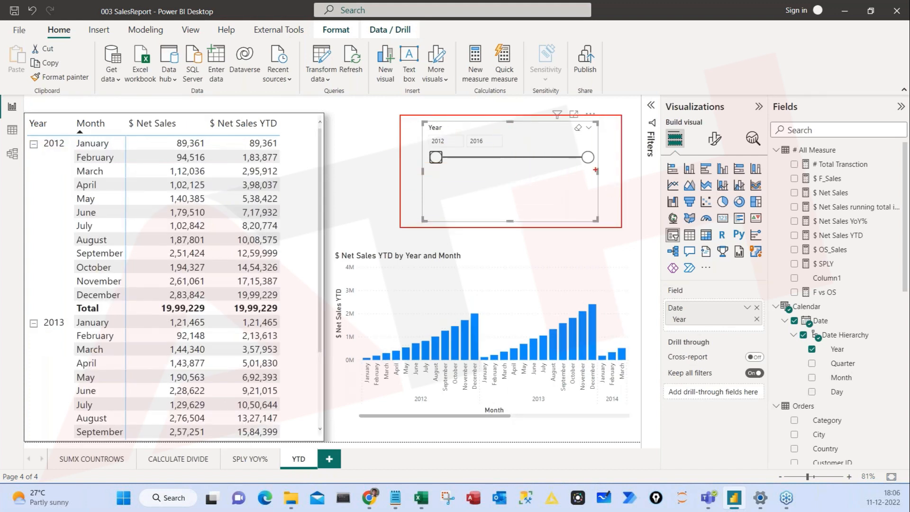
left_click_drag(602, 129, 618, 124)
key("Escape")
left_click(589, 130)
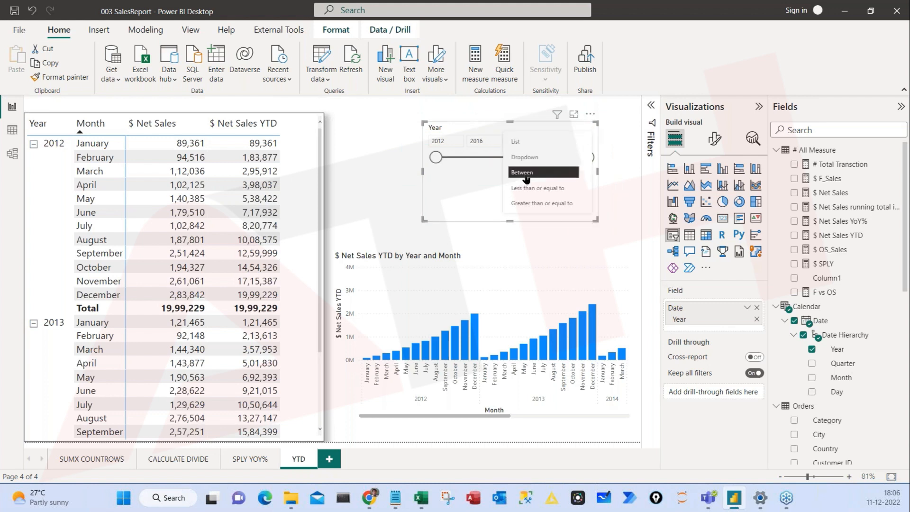
left_click(523, 144)
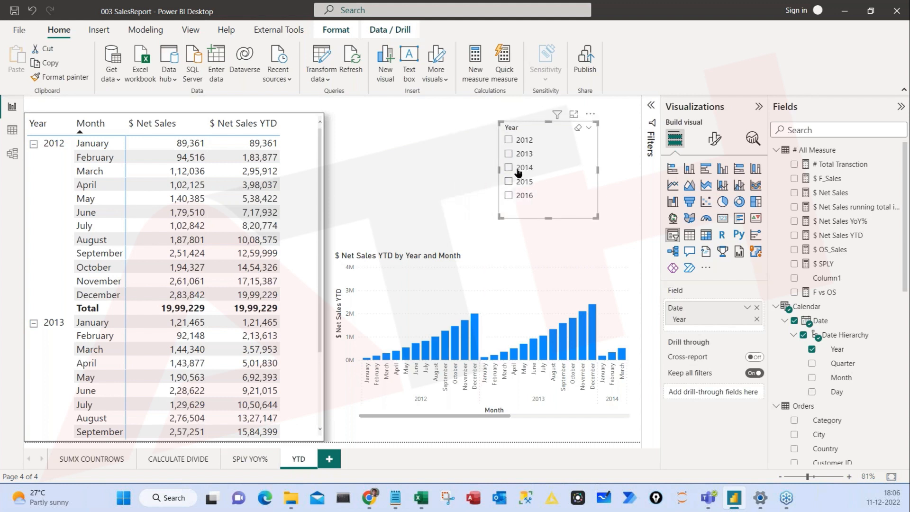
Filter the matrix and column chart with the Year slicer by 2014, 2013 and 2012 in turn.
left_click(518, 170)
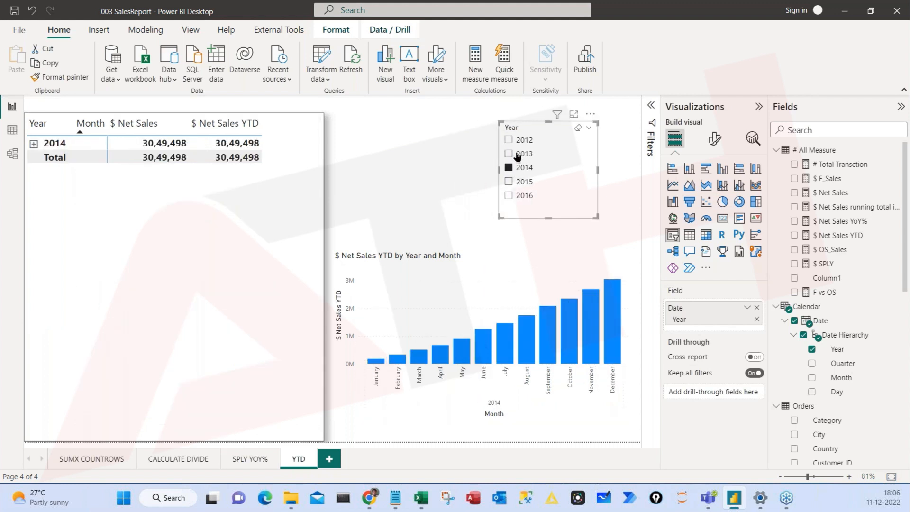
left_click(516, 154)
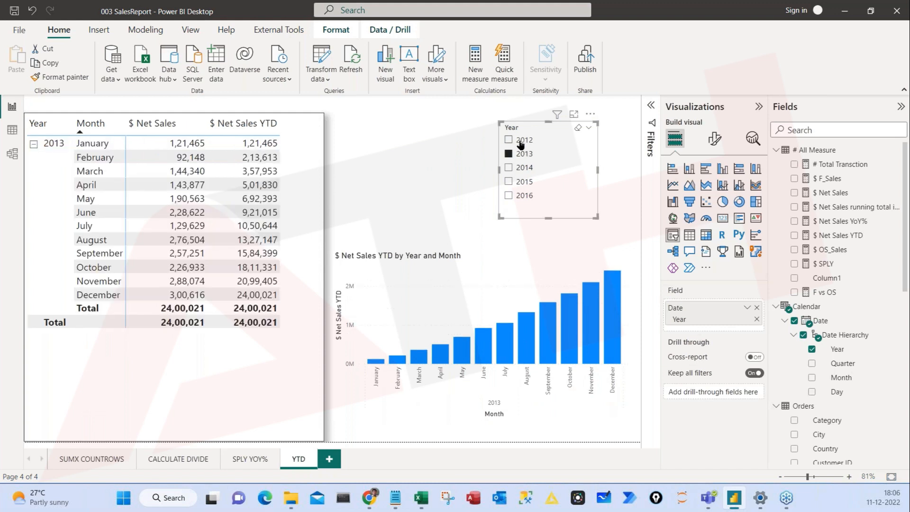
left_click(519, 145)
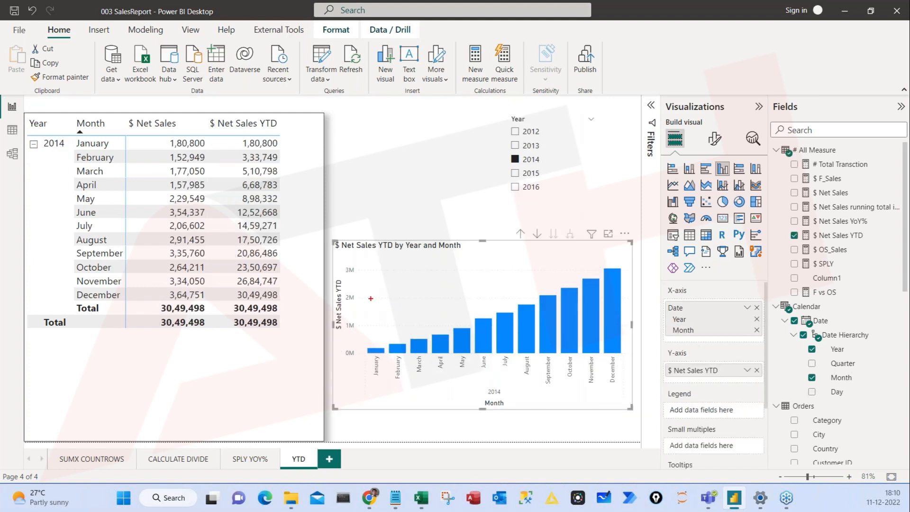
Examine which 2014 months in the column chart cross a 2M target, sketching the target line temporarily.
left_click_drag(353, 297, 625, 296)
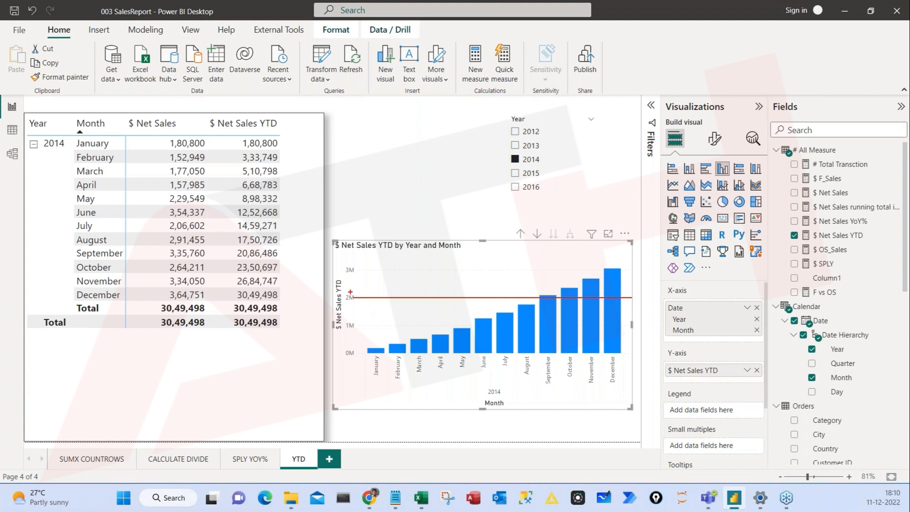
mouse_move(343, 292)
left_mouse_down()
mouse_move(362, 306)
mouse_move(325, 293)
left_mouse_up()
left_click_drag(549, 298, 555, 281)
left_click_drag(357, 299, 598, 295)
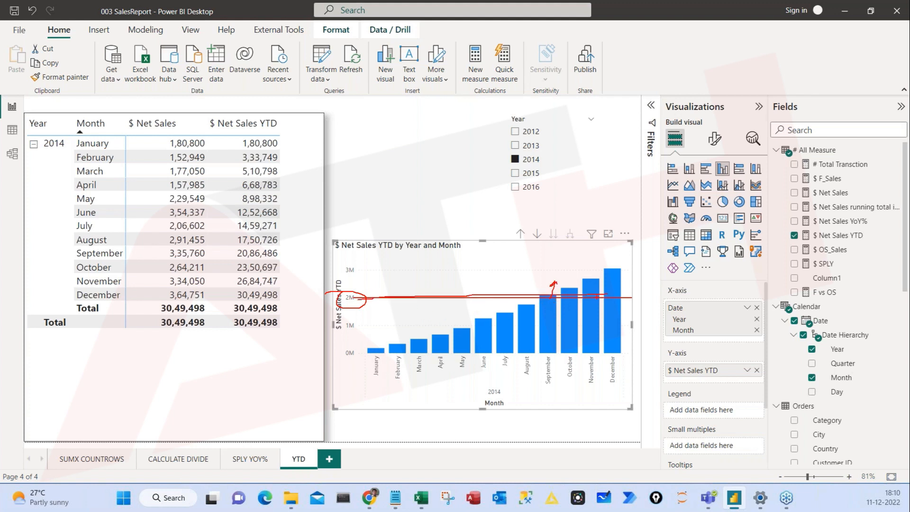
key("Escape")
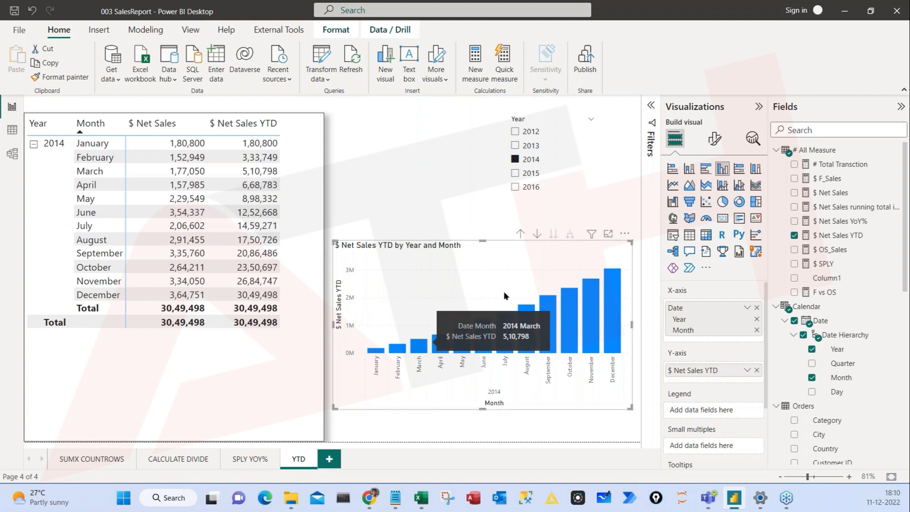
Move the column chart slightly higher, closer to the Year slicer.
left_click_drag(494, 240, 491, 249)
key("ctrl+2")
mouse_move(382, 208)
left_mouse_down()
mouse_move(314, 232)
mouse_move(550, 303)
mouse_move(379, 207)
left_mouse_up()
key("Escape")
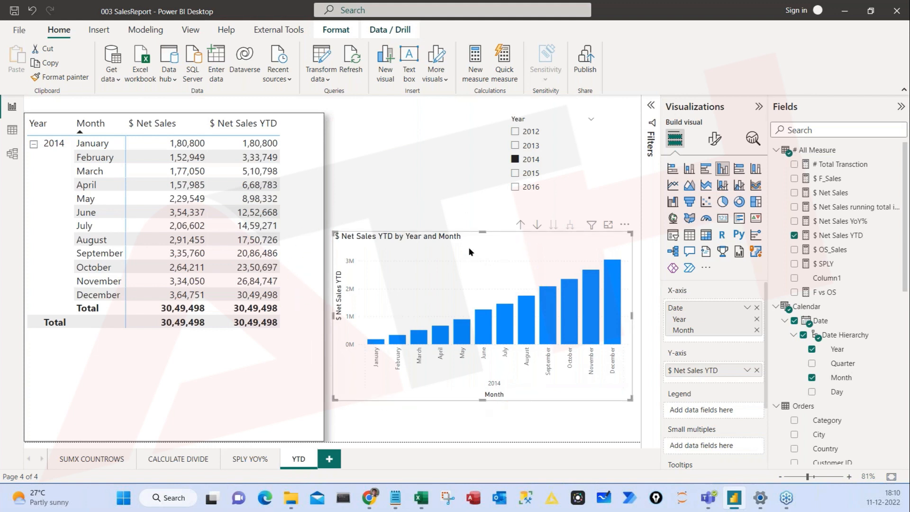
Add a constant line to the $ Net Sales YTD column chart through its analytics options.
left_click(752, 138)
key("ctrl+2")
left_click_drag(738, 127, 763, 155)
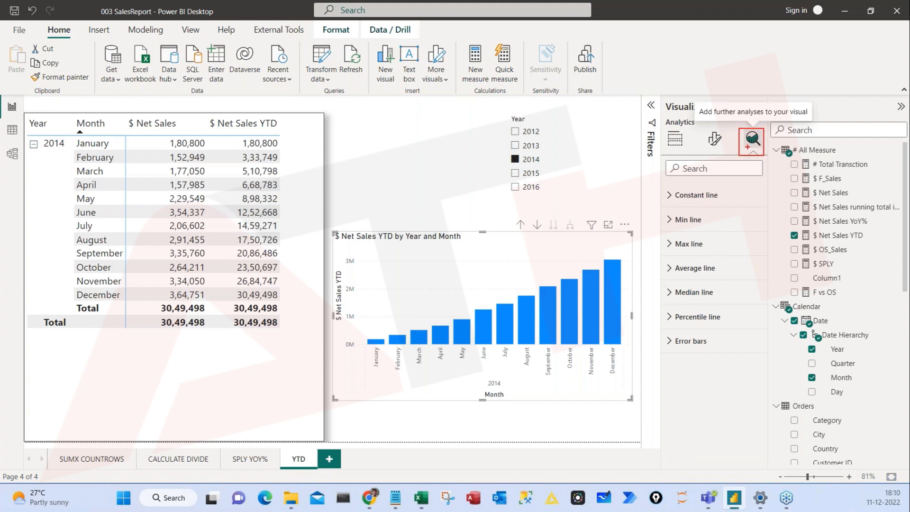
mouse_move(659, 183)
left_mouse_down()
mouse_move(678, 196)
mouse_move(736, 204)
left_mouse_up()
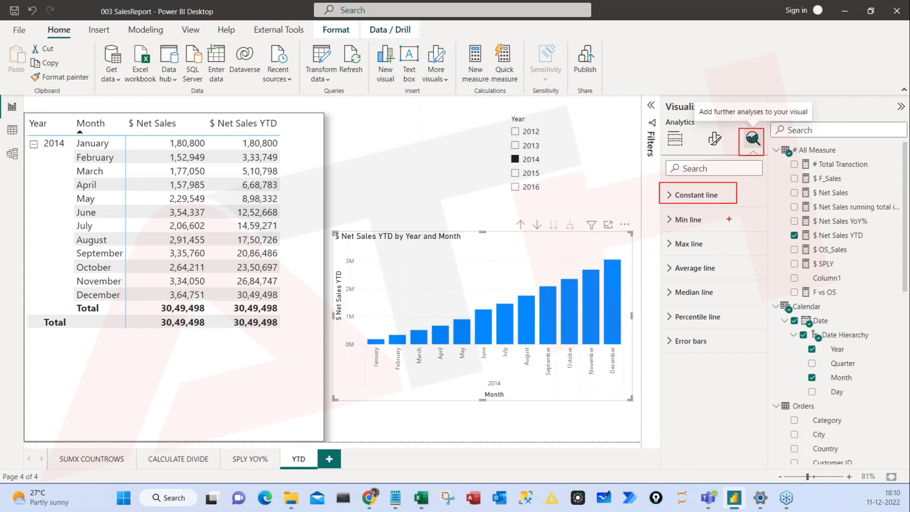
key("Escape")
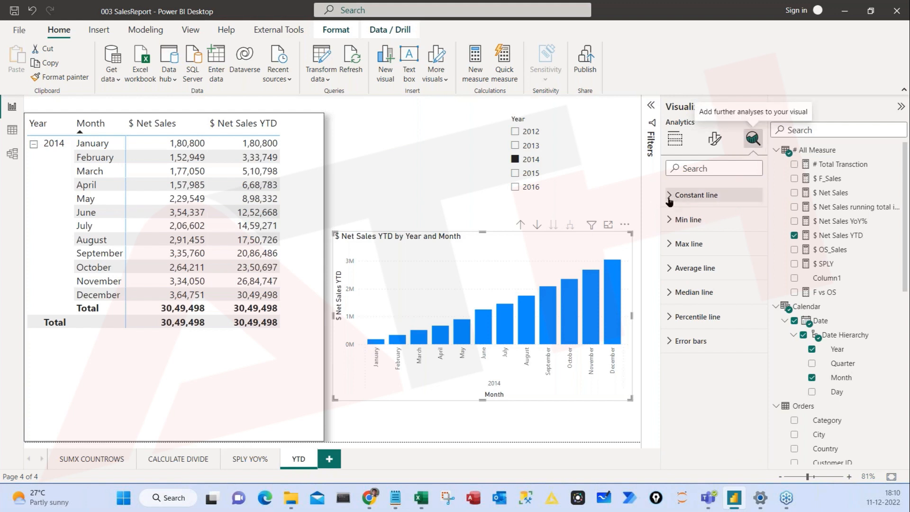
left_click(669, 201)
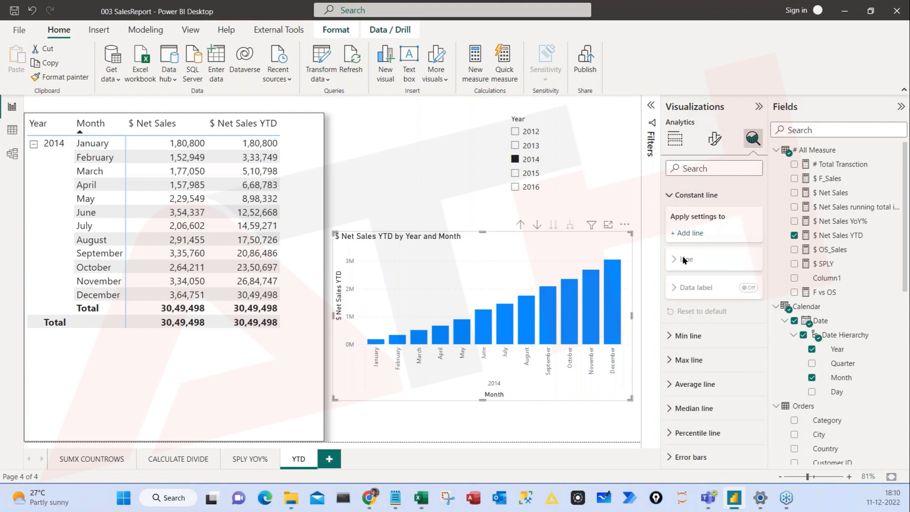
key("ctrl+2")
left_click_drag(660, 224, 717, 241)
key("Escape")
left_click(689, 233)
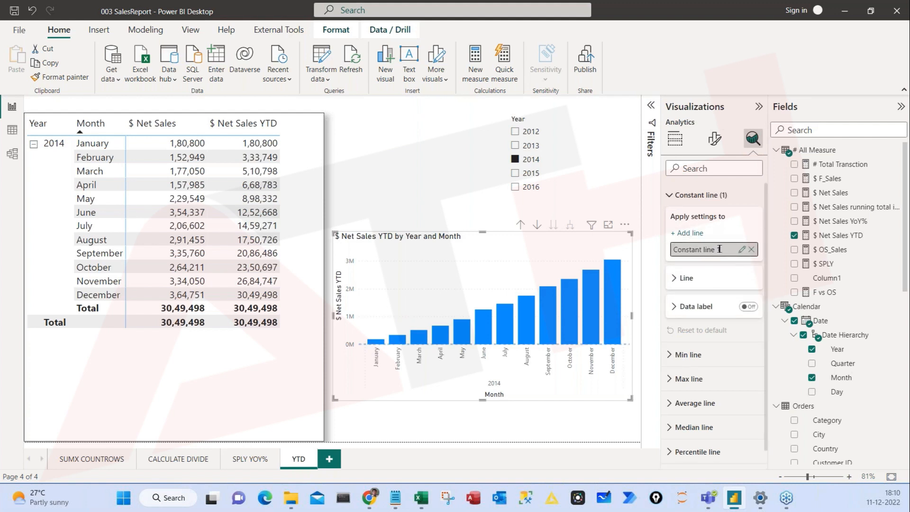
Rename the new constant line as Target.
double_click(719, 248)
double_click(729, 251)
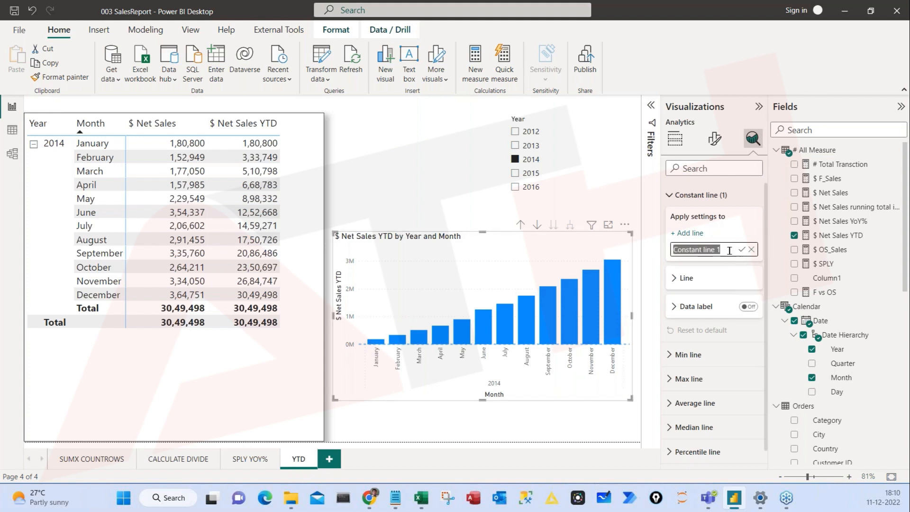
type("t")
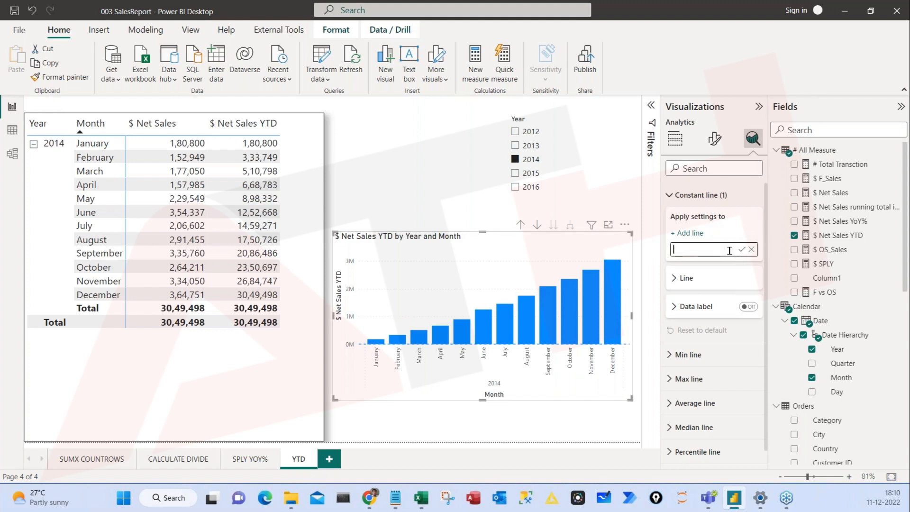
key("BackSpace")
type("Target")
key("Return")
Set the Target constant line's value to 2000000 in its line settings.
left_click(676, 279)
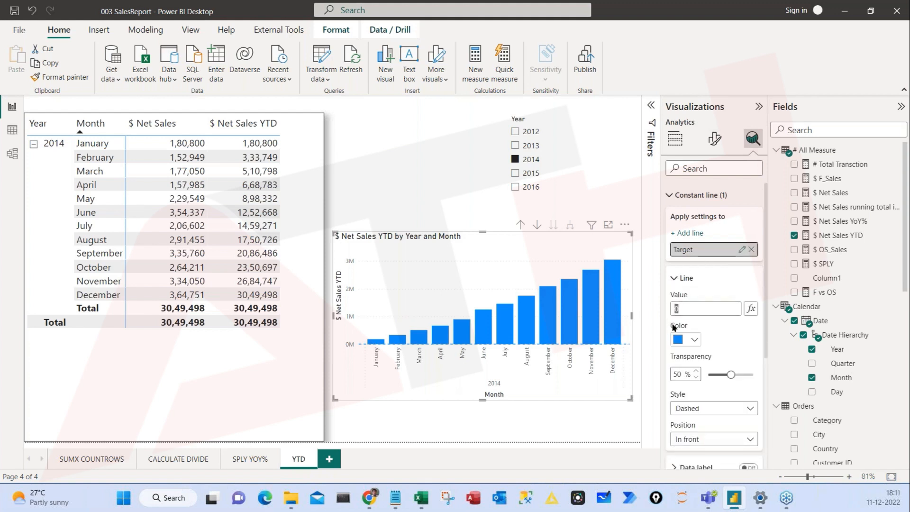
left_click(690, 310)
type("200000")
key("Return")
type("0")
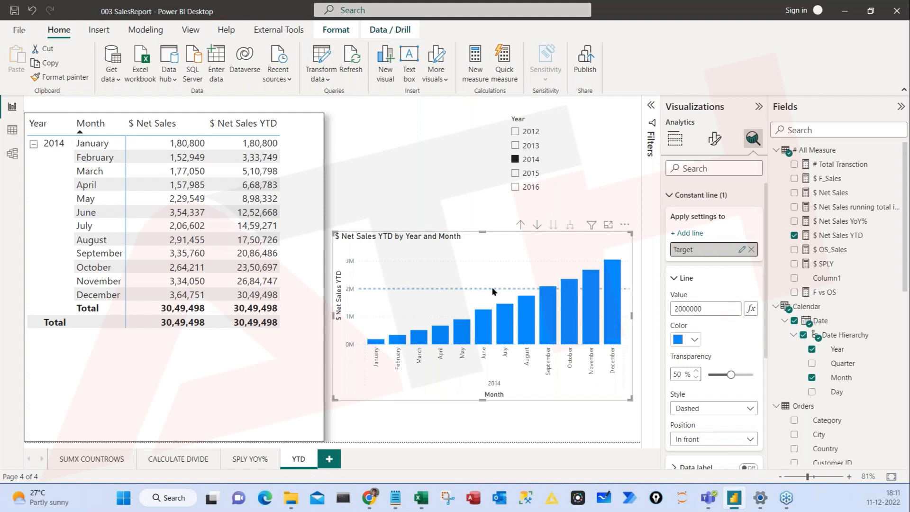
Colour the Target line black and reduce its transparency to 19%.
left_click(686, 339)
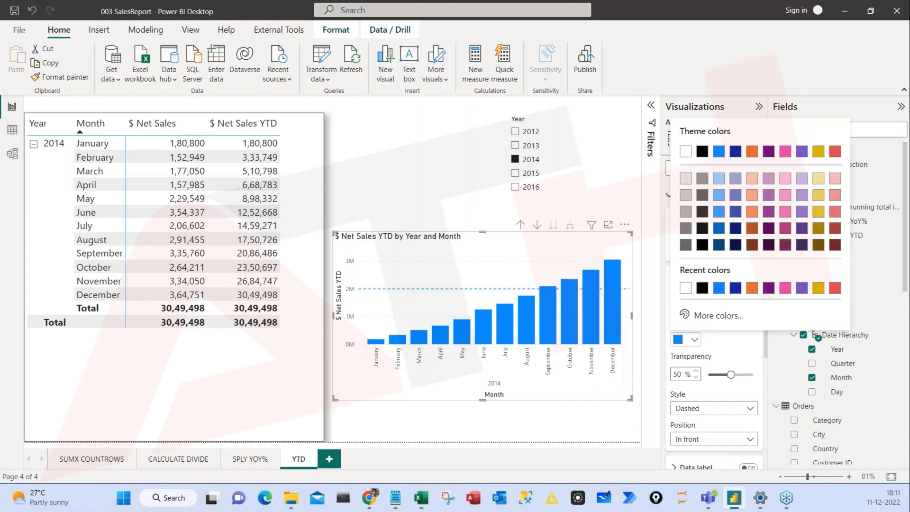
left_click(702, 289)
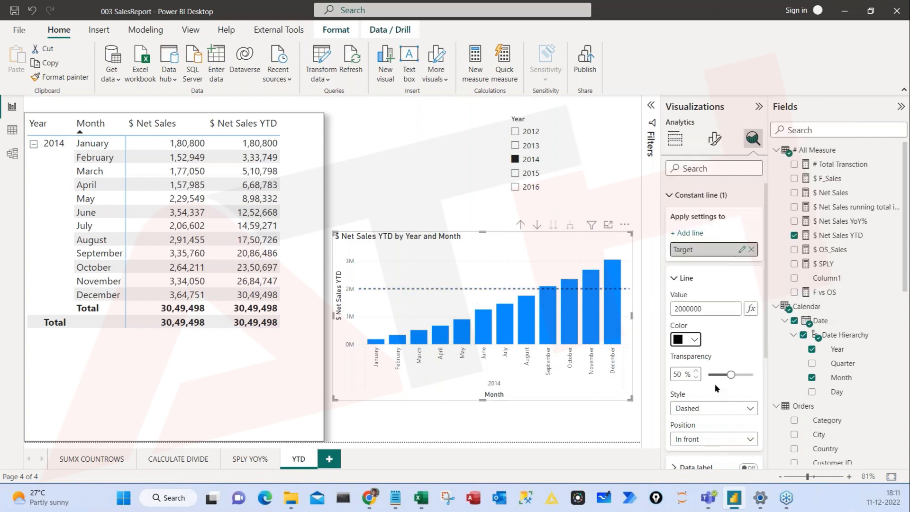
left_click(728, 374)
left_click_drag(730, 374, 716, 374)
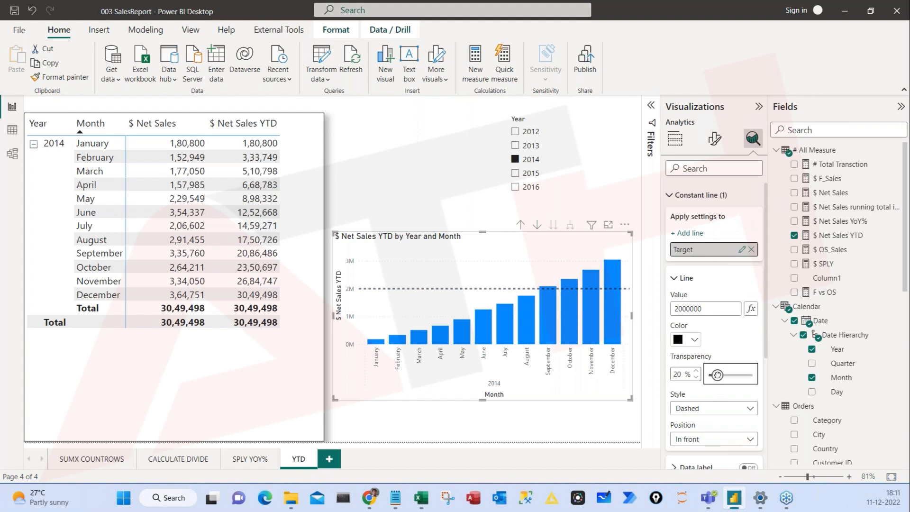
Try the Solid style on the Target line, return it to Dashed, and turn on its data label.
scroll(676, 311, "down", 3)
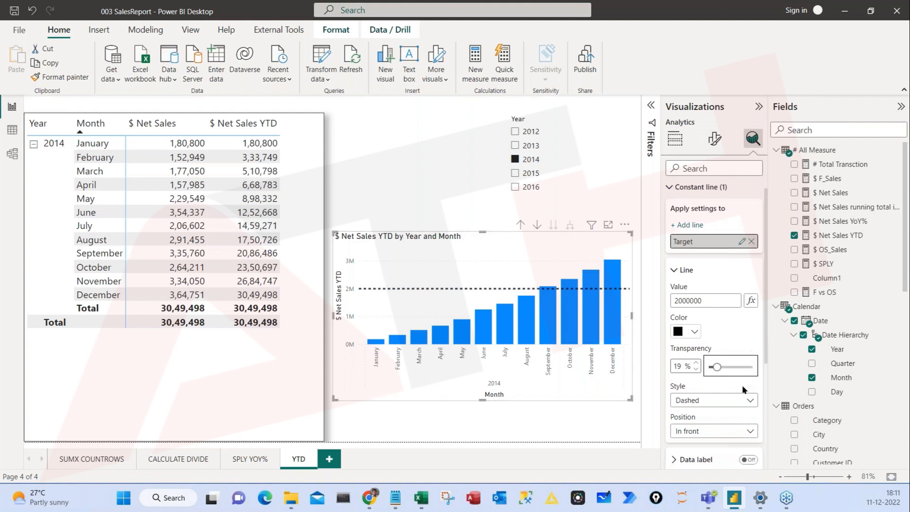
left_click(696, 291)
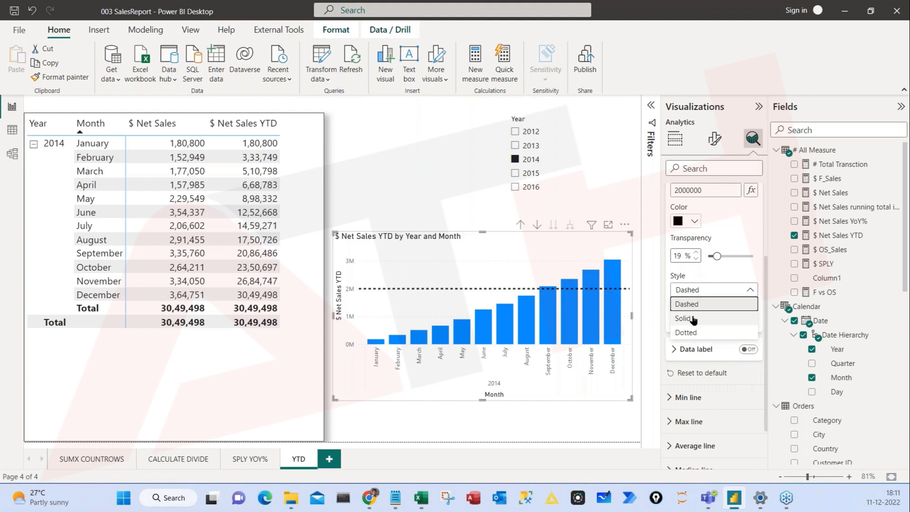
left_click(693, 320)
left_click(695, 290)
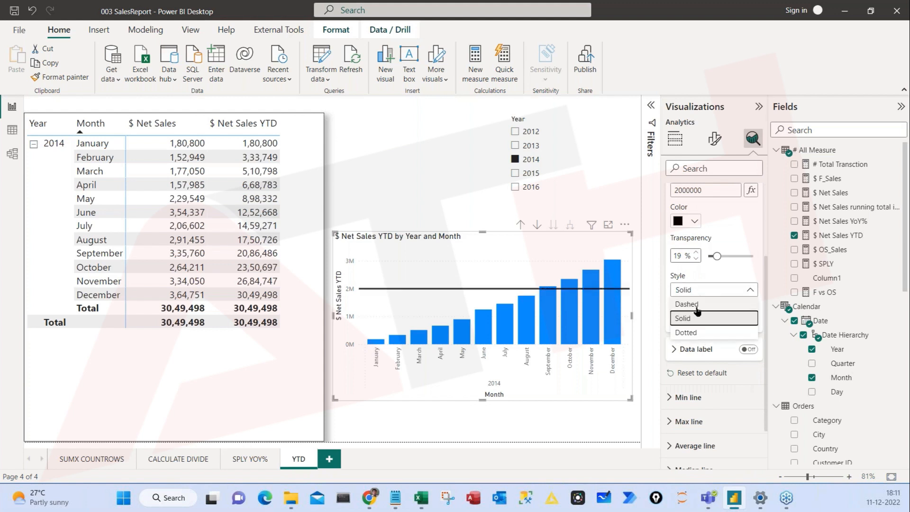
left_click(696, 316)
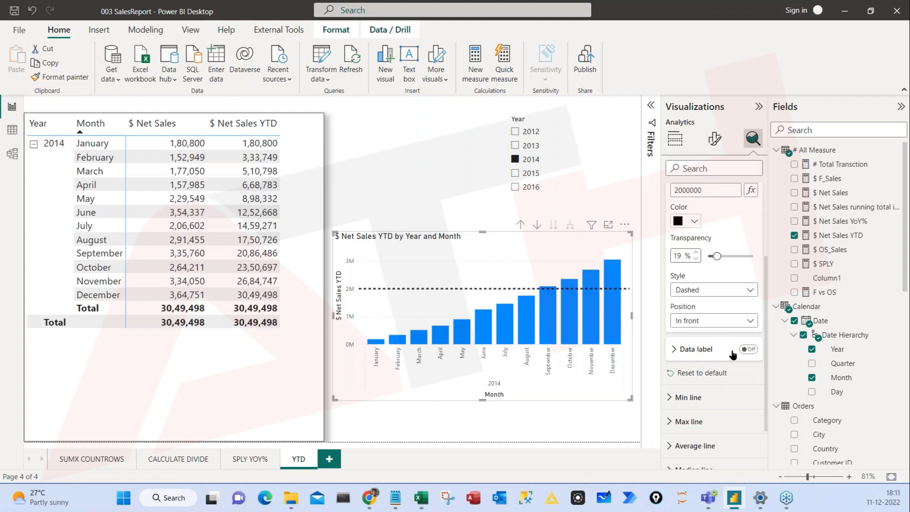
left_click(753, 351)
left_click(617, 175)
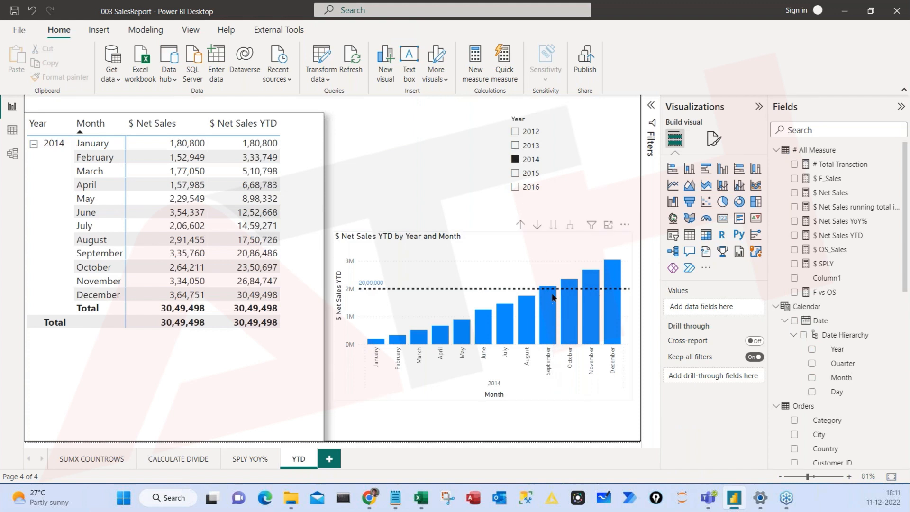
Compare the monthly columns with the Target line for 2014, 2015, 2012 and 2013 using the Year slicer.
mouse_move(551, 291)
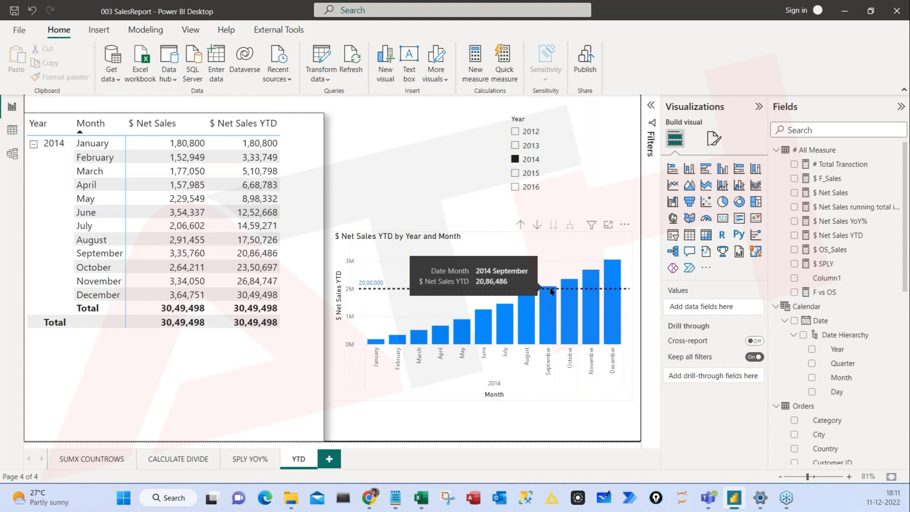
left_click(529, 174)
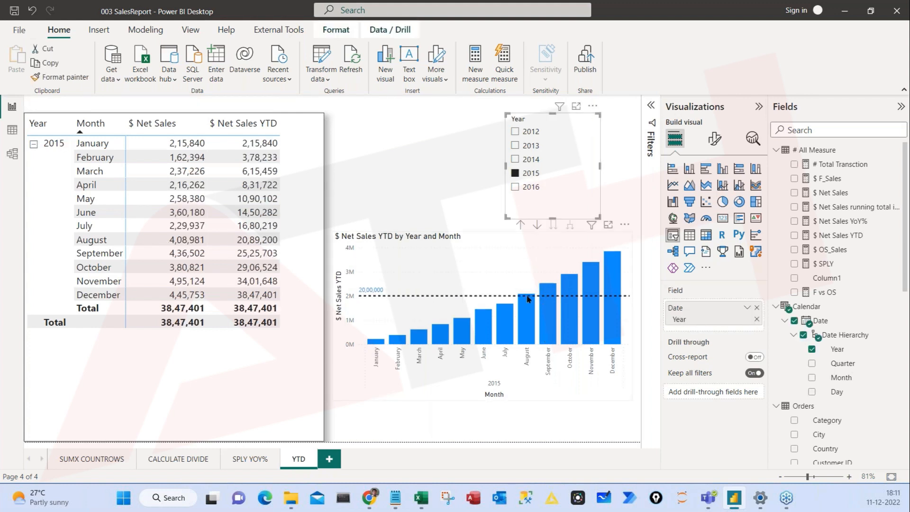
left_click(529, 133)
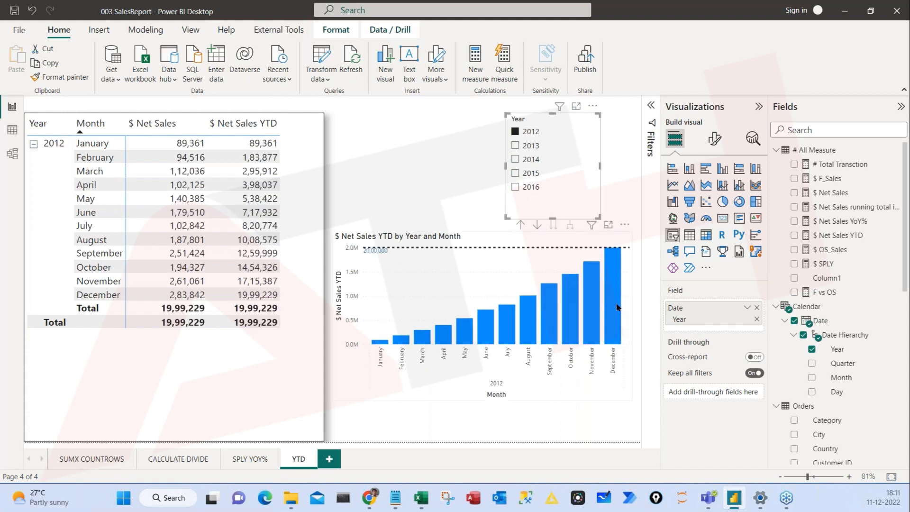
left_click(530, 146)
left_click(530, 161)
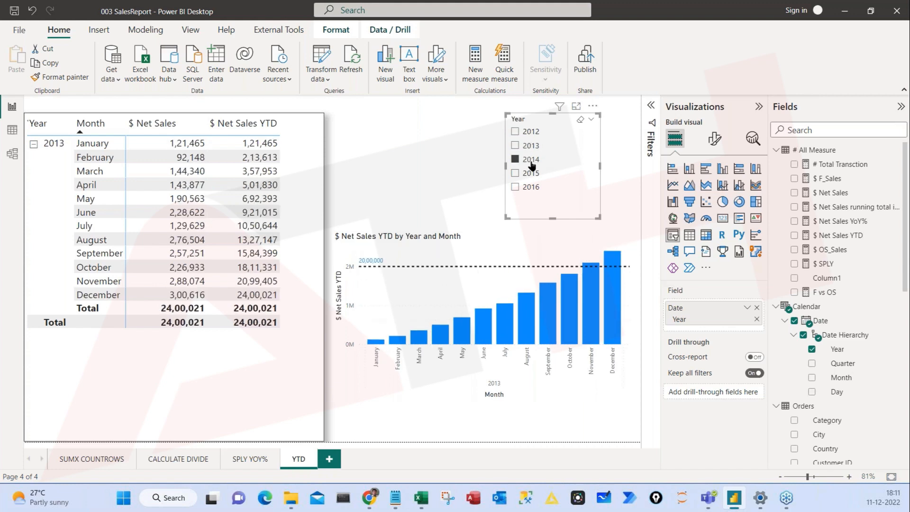
left_click(529, 175)
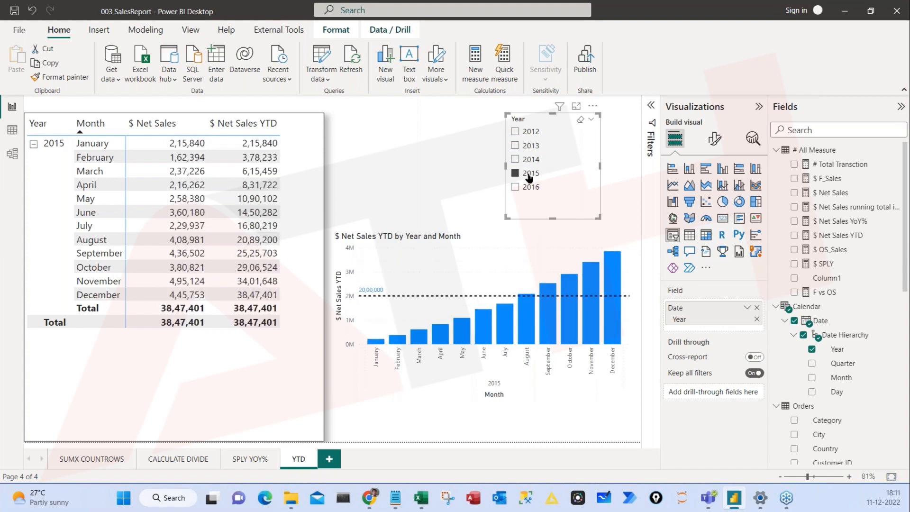
Clear the Year selection and check the months across all years against the Target line.
left_click(529, 176)
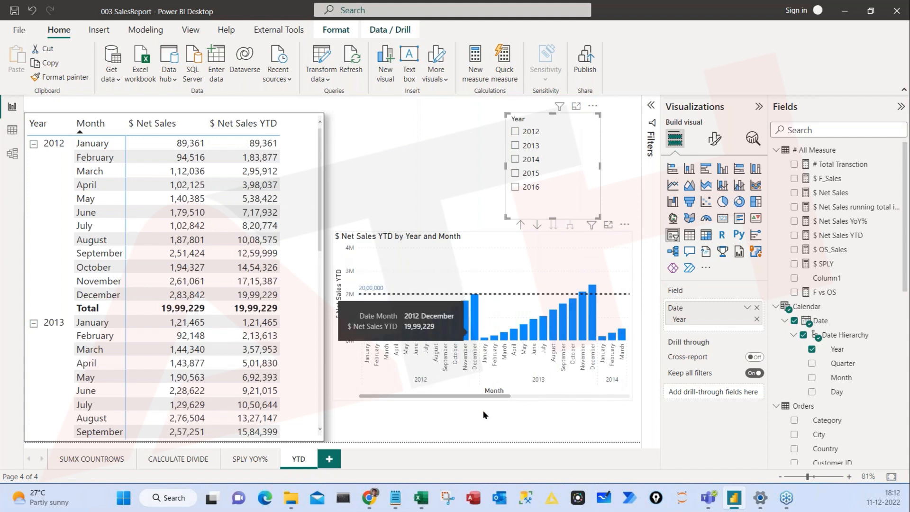
left_click_drag(487, 397, 532, 398)
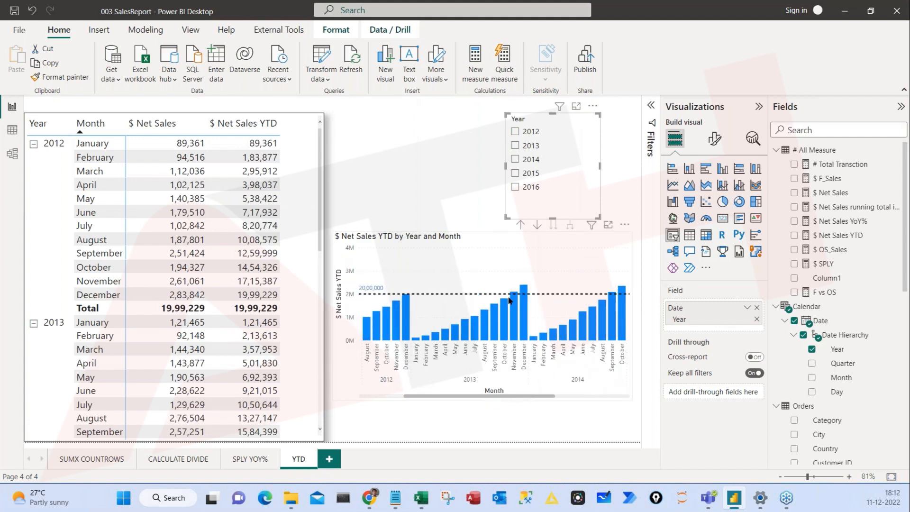
left_click_drag(530, 398, 587, 399)
left_click_drag(424, 399, 379, 398)
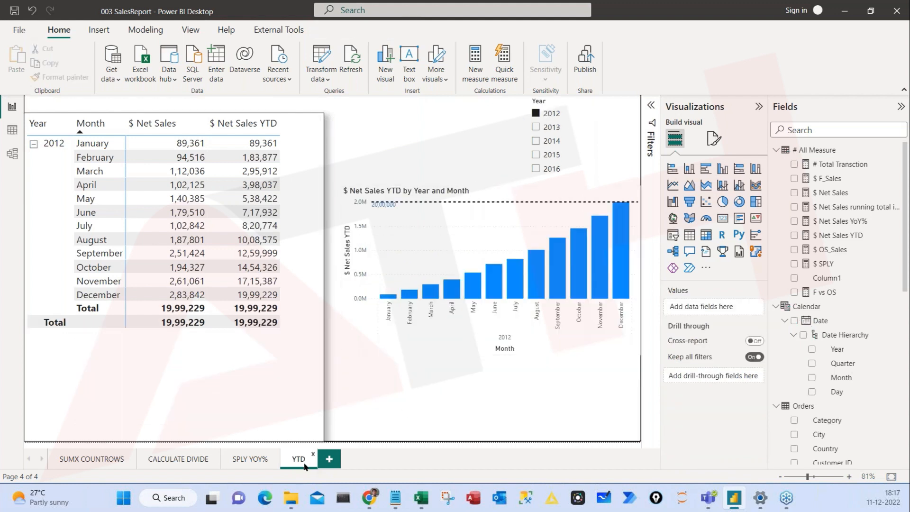
Duplicate the YTD page and rename the copy as LOGICAL - DYNAMIC TARGET.
right_click(304, 464)
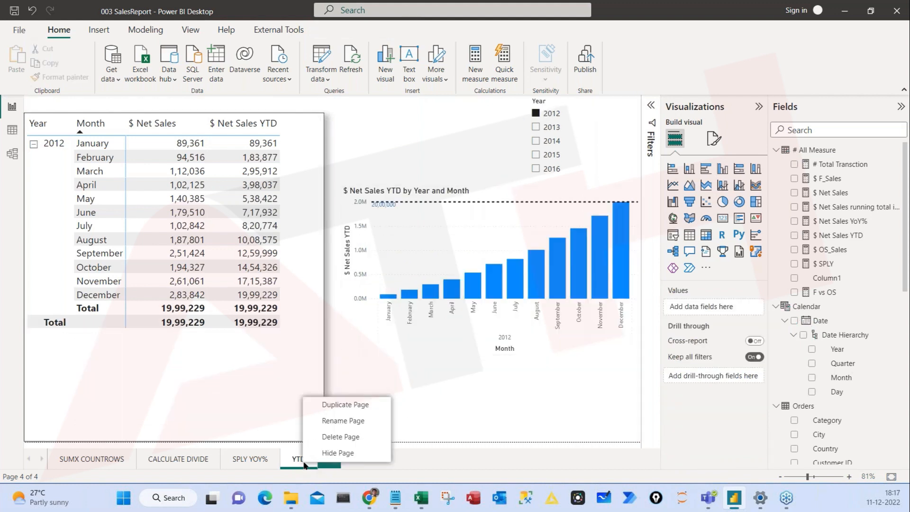
left_click(351, 407)
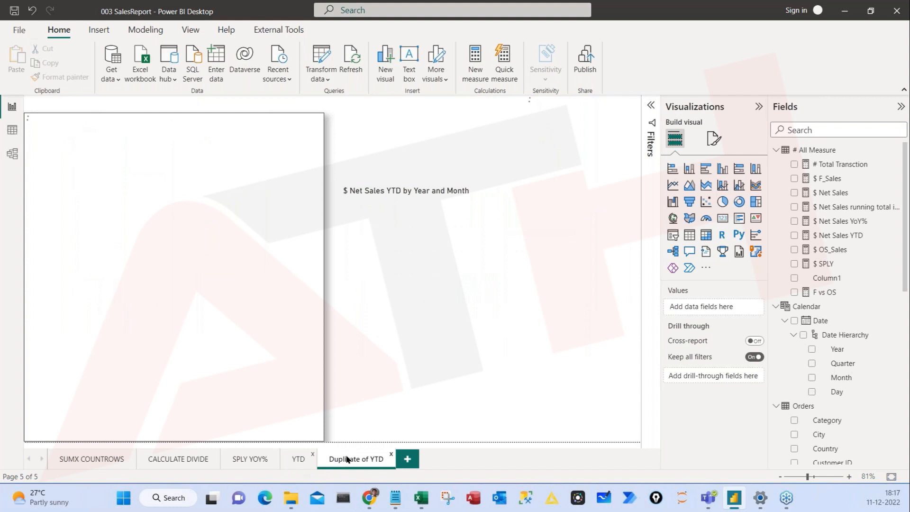
double_click(348, 459)
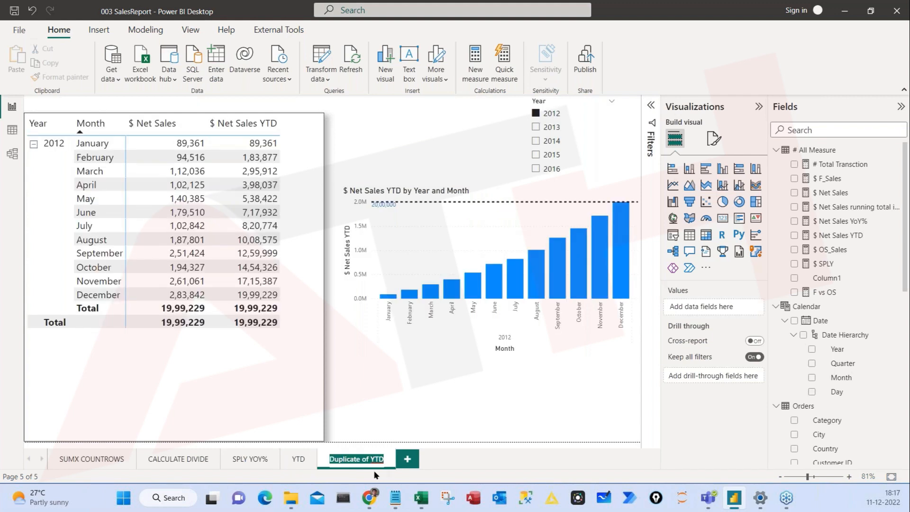
type("Diffe")
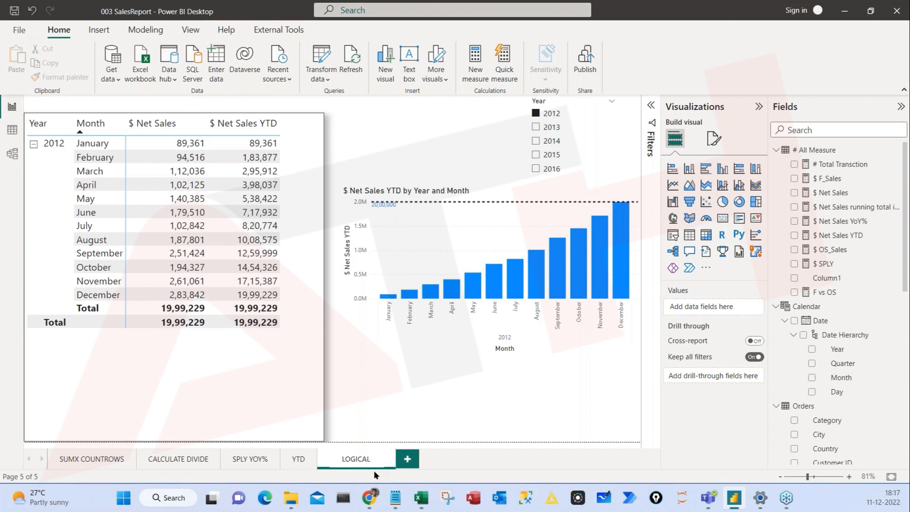
type("-")
type(" DYNAMIC")
type(" TA")
type("RGET")
key("Return")
Delete the sales matrix from the duplicated page, and place and resize the column chart in the page's upper-left corner.
left_click(331, 328)
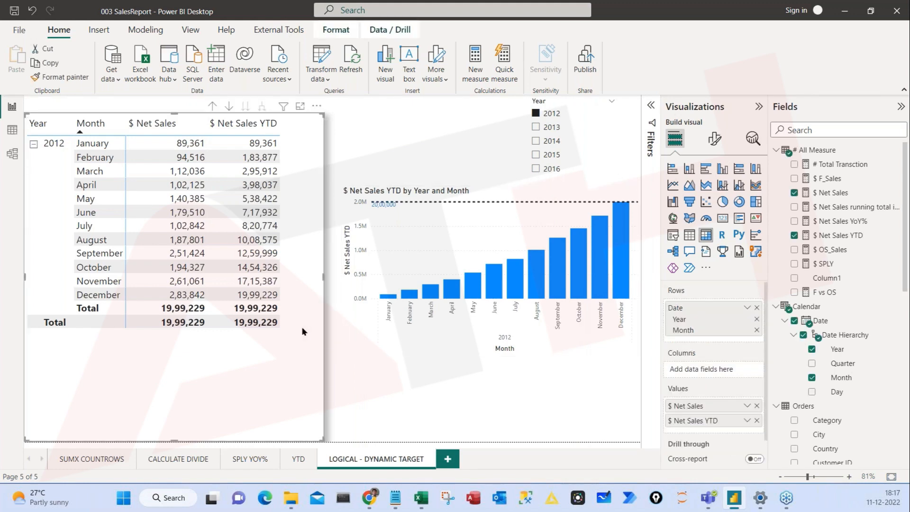
key("Delete")
left_click_drag(488, 190, 171, 105)
mouse_move(322, 269)
left_mouse_down()
mouse_move(326, 244)
mouse_move(330, 258)
left_mouse_up()
left_click_drag(344, 254, 348, 256)
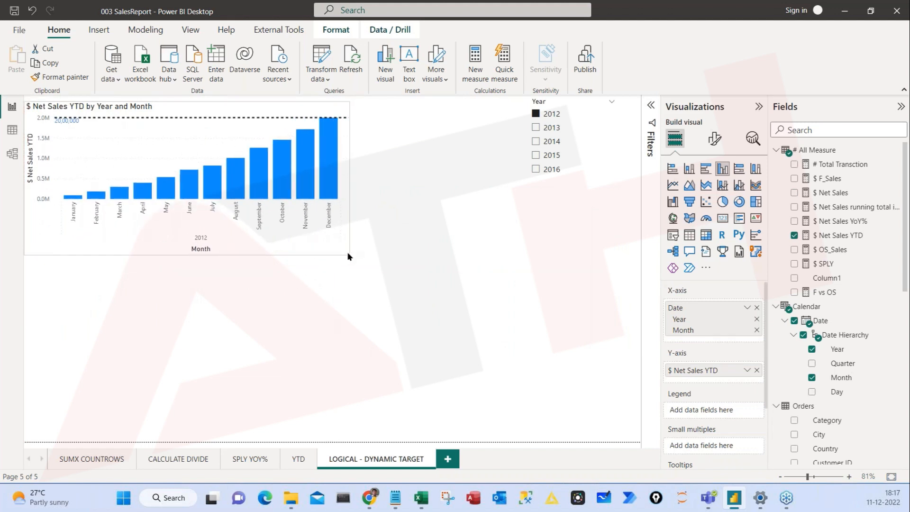
Duplicate the column chart, place the copy directly below the original, and adjust the spacing between the two.
key("ctrl+c")
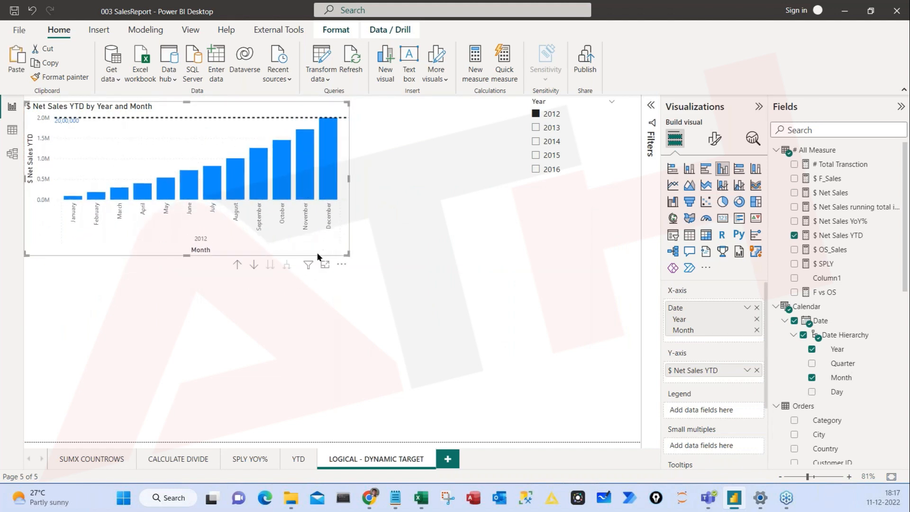
key("ctrl+v")
left_click_drag(357, 242, 343, 364)
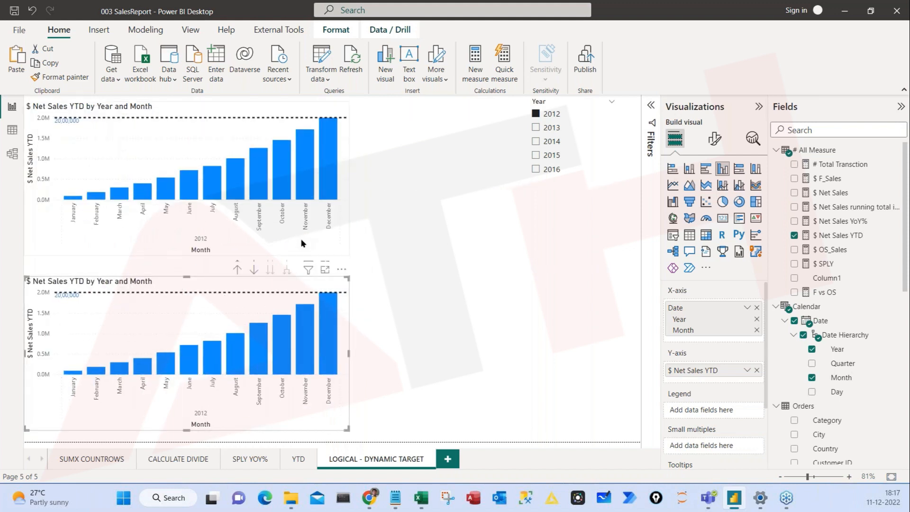
left_click_drag(304, 242, 304, 246)
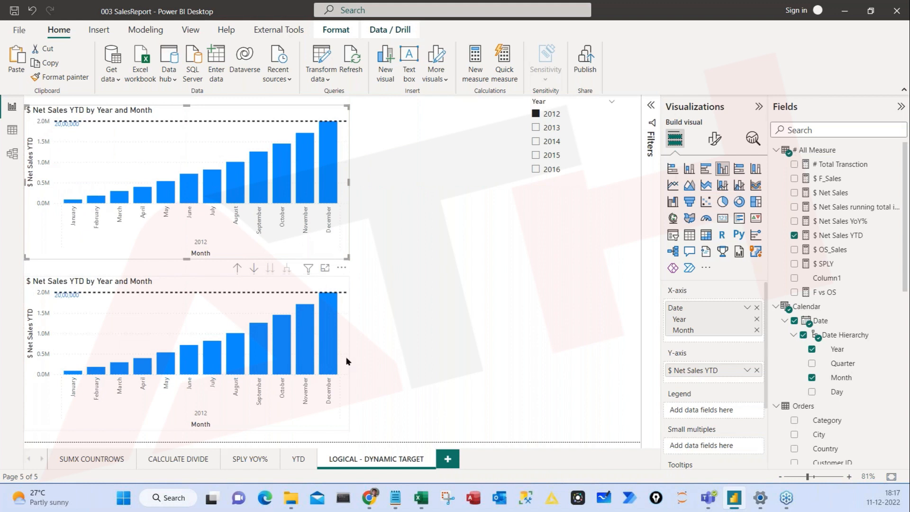
left_click_drag(349, 351, 350, 354)
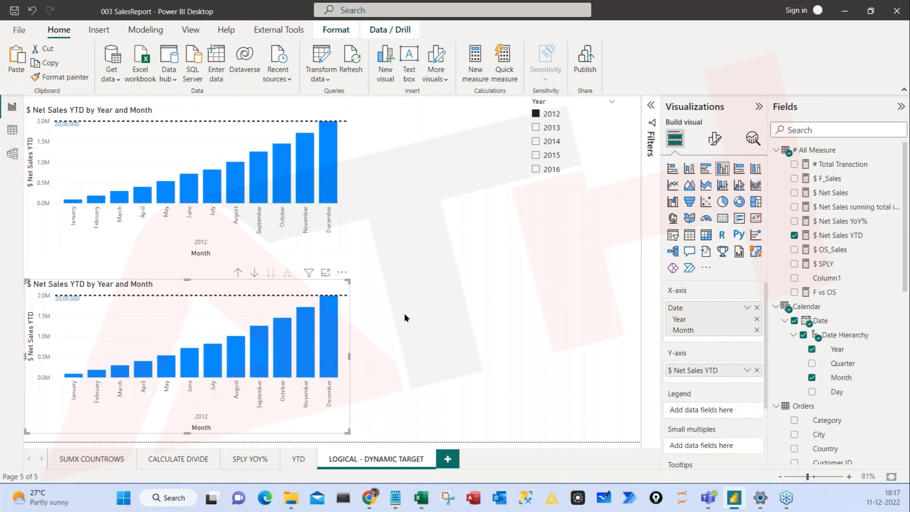
Move the Year slicer beside the two charts, midway down the page, and select the # All Measure table.
left_click(526, 169)
left_click_drag(567, 157, 459, 270)
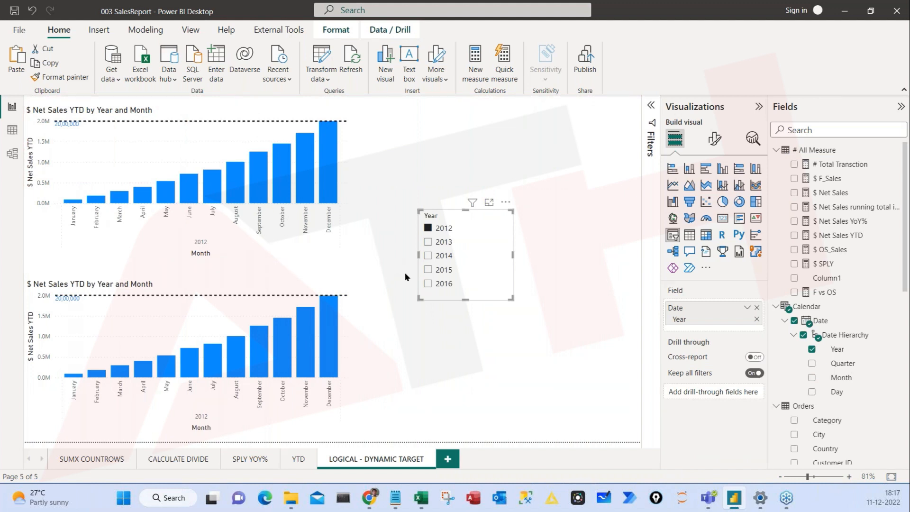
left_click(588, 172)
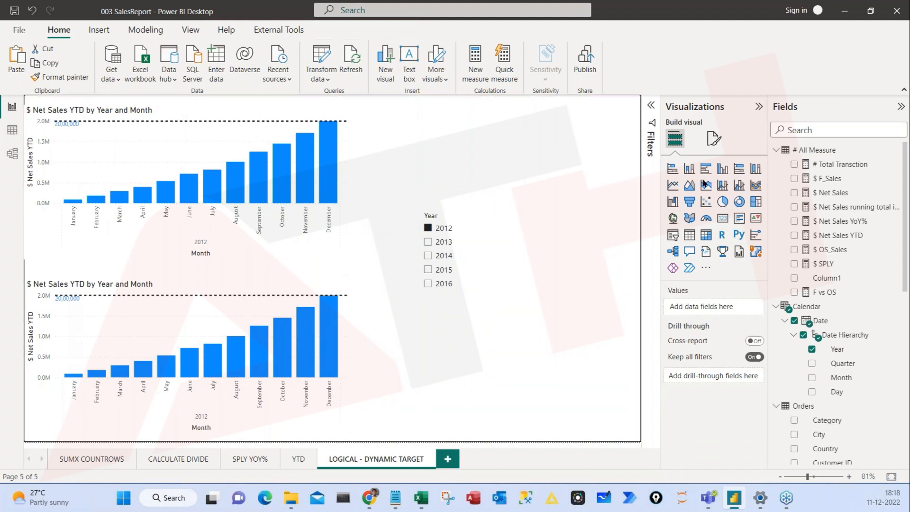
left_click(806, 150)
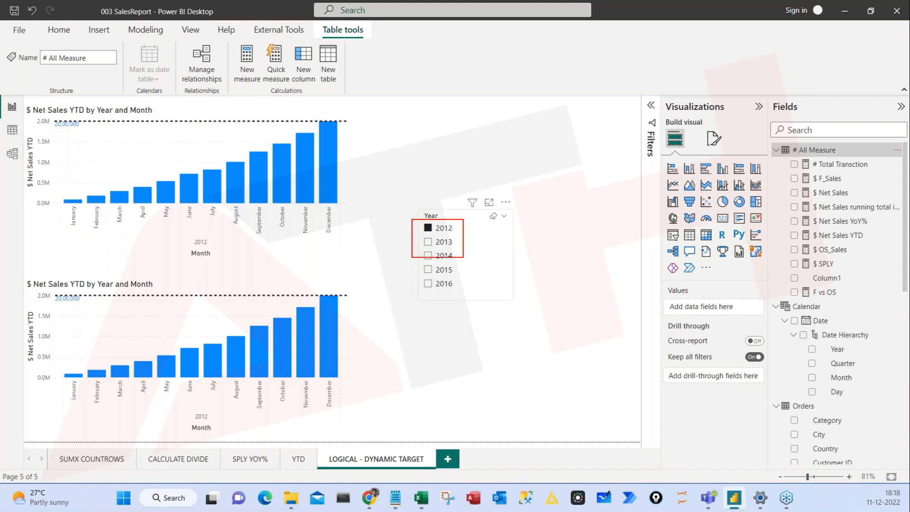
Sketch the dynamic target rule temporarily around the Year slicer: 15 lakh for years up to 2013, otherwise 20 lakh.
mouse_move(461, 233)
left_mouse_down()
mouse_move(517, 241)
mouse_move(560, 233)
left_mouse_up()
mouse_move(407, 250)
left_mouse_down()
mouse_move(488, 280)
mouse_move(489, 290)
mouse_move(534, 293)
left_mouse_up()
left_click_drag(536, 288, 577, 296)
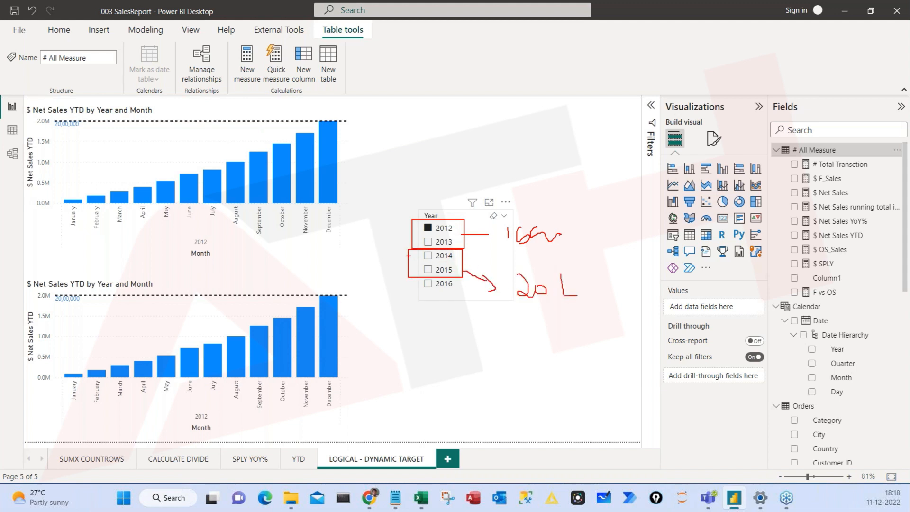
mouse_move(426, 342)
left_mouse_down()
mouse_move(432, 367)
mouse_move(452, 346)
left_mouse_up()
mouse_move(439, 355)
left_mouse_down()
mouse_move(487, 357)
mouse_move(497, 341)
left_mouse_up()
left_click_drag(505, 337, 507, 354)
left_click_drag(515, 341, 521, 349)
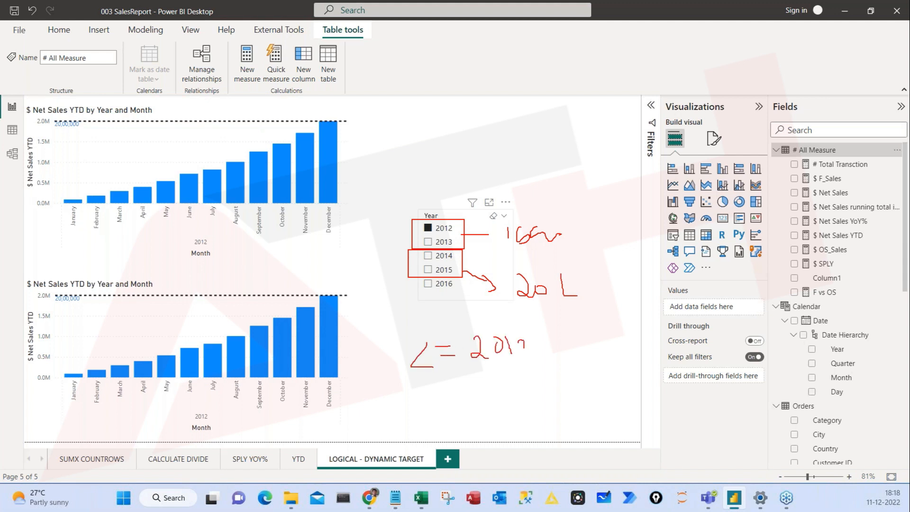
left_click_drag(404, 392, 556, 366)
left_click_drag(517, 256, 601, 249)
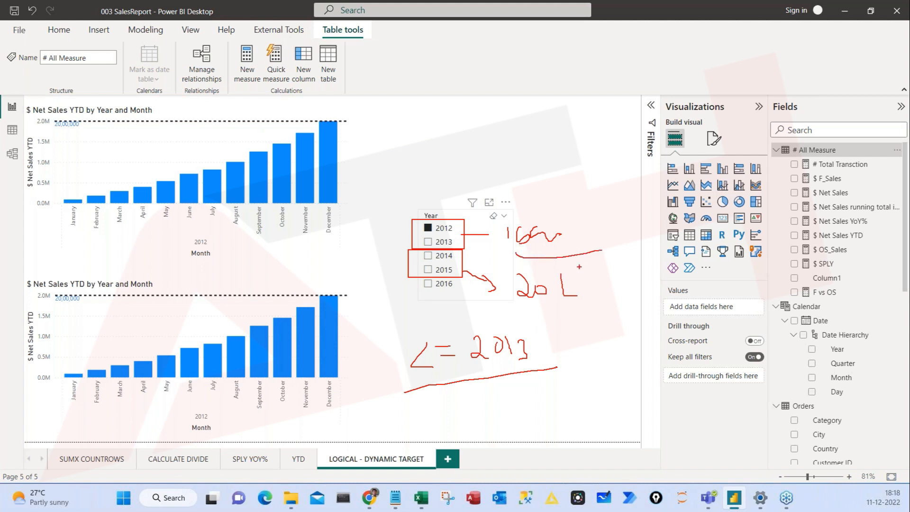
mouse_move(563, 350)
left_mouse_down()
mouse_move(582, 347)
mouse_move(592, 361)
left_mouse_up()
left_click_drag(612, 333, 594, 361)
mouse_move(505, 407)
left_mouse_down()
mouse_move(522, 423)
mouse_move(539, 406)
mouse_move(574, 415)
left_mouse_up()
mouse_move(548, 379)
left_mouse_down()
mouse_move(507, 381)
mouse_move(537, 390)
left_mouse_up()
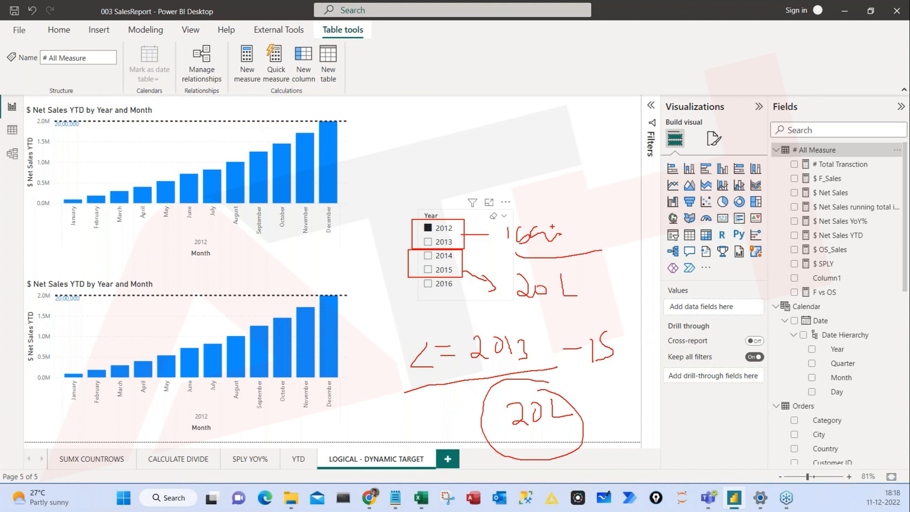
Clear the sketched target rule and create a new measure in the # All Measure table.
left_click_drag(551, 228, 586, 197)
key("Escape")
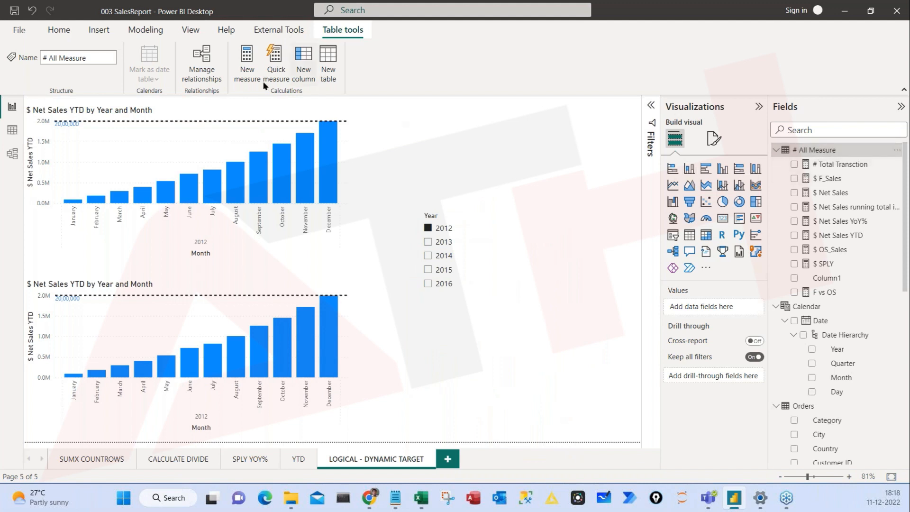
left_click(897, 151)
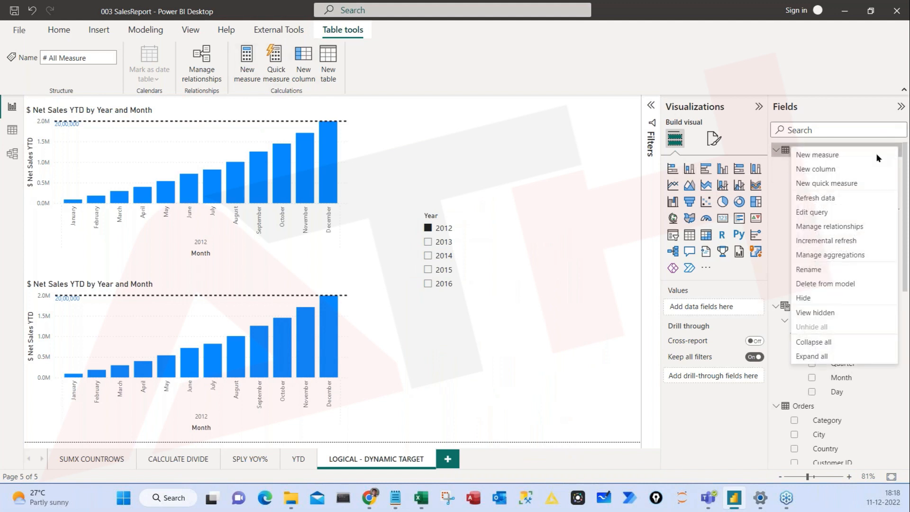
left_click(830, 155)
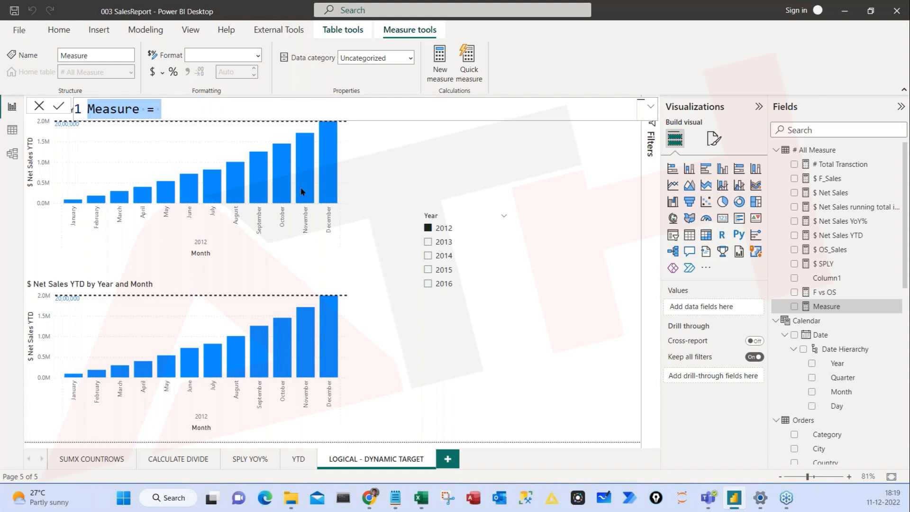
Name the new measure DynamicTarget and begin its formula with an IF function.
double_click(112, 105)
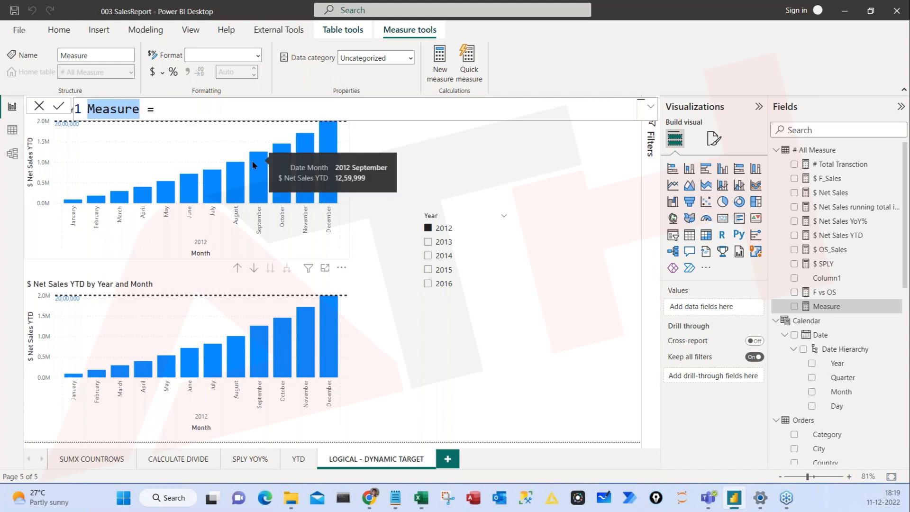
type("Dy")
key("BackSpace")
key("BackSpace")
type("Dy")
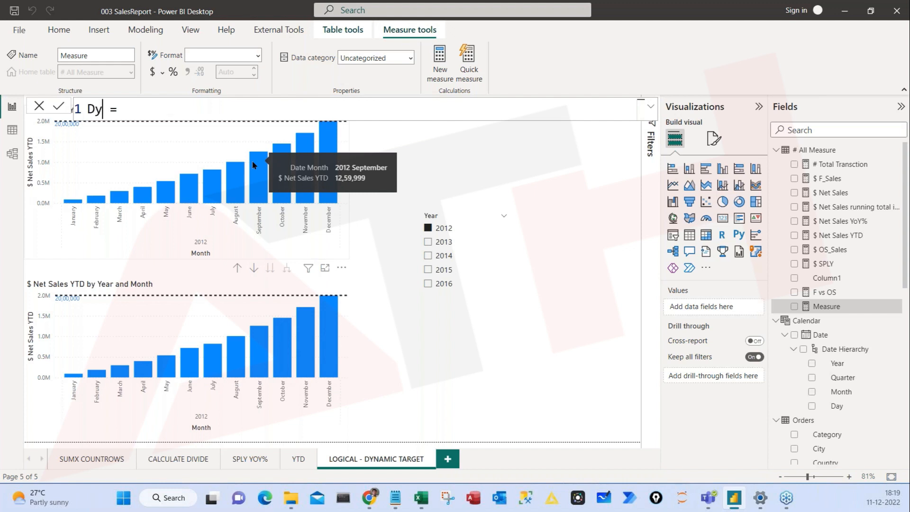
type("namicTarget")
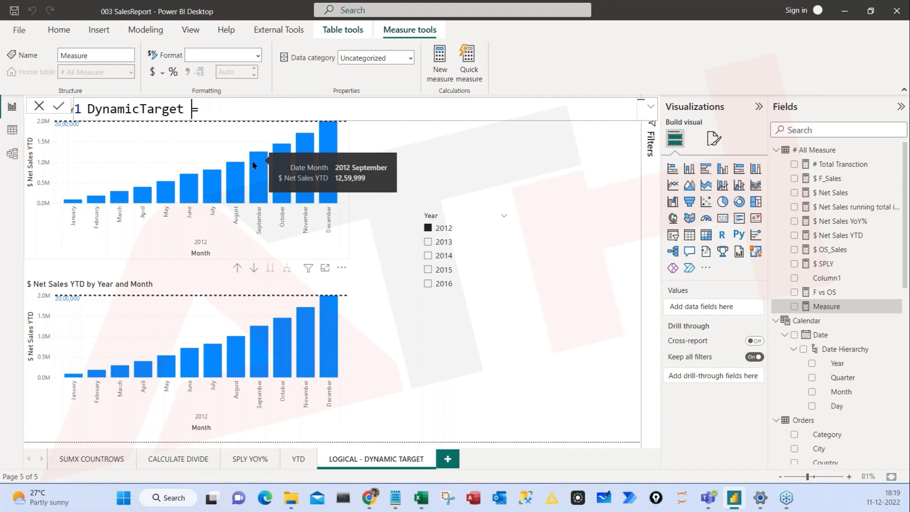
key("End")
type("IF(")
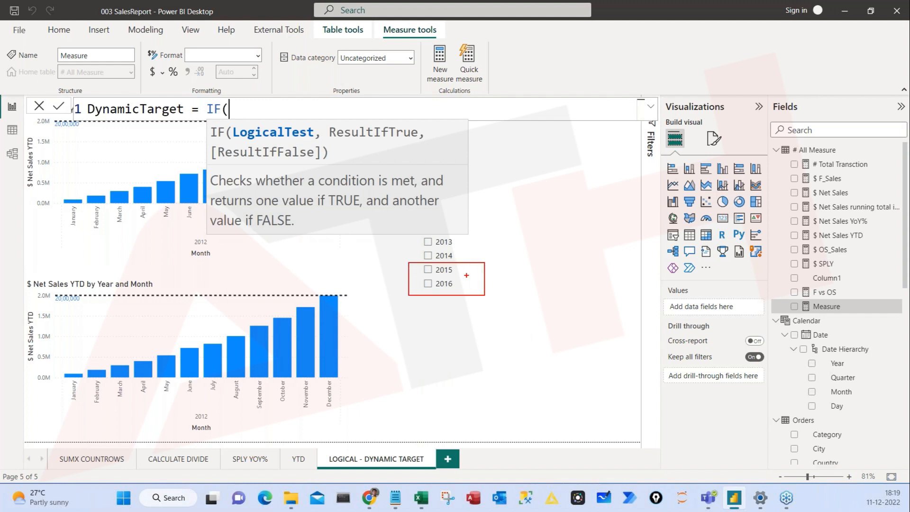
Temporarily mark up slicer years 2015 and 2016 and the Calendar table's Date and Year fields, and clear the drawings.
left_click_drag(462, 270, 538, 220)
mouse_move(429, 260)
left_mouse_down()
mouse_move(496, 290)
mouse_move(375, 267)
left_mouse_up()
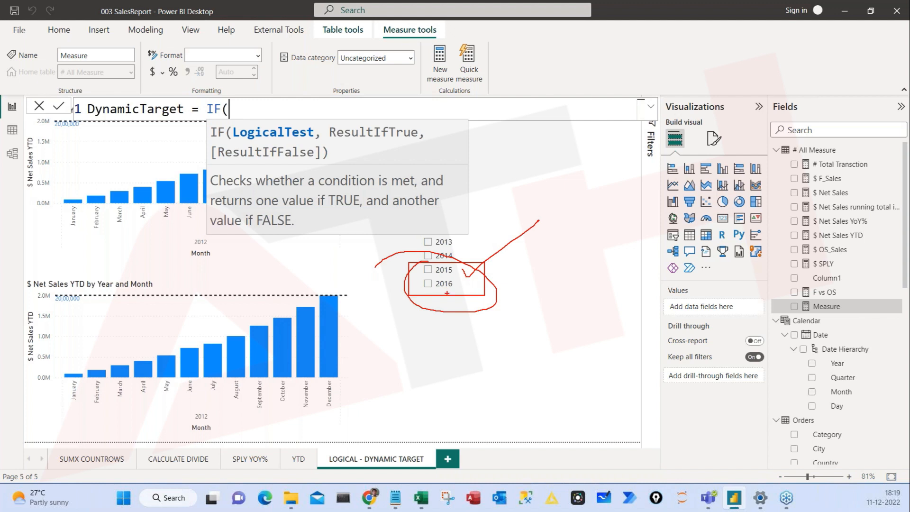
mouse_move(427, 261)
left_mouse_down()
mouse_move(440, 317)
mouse_move(405, 258)
left_mouse_up()
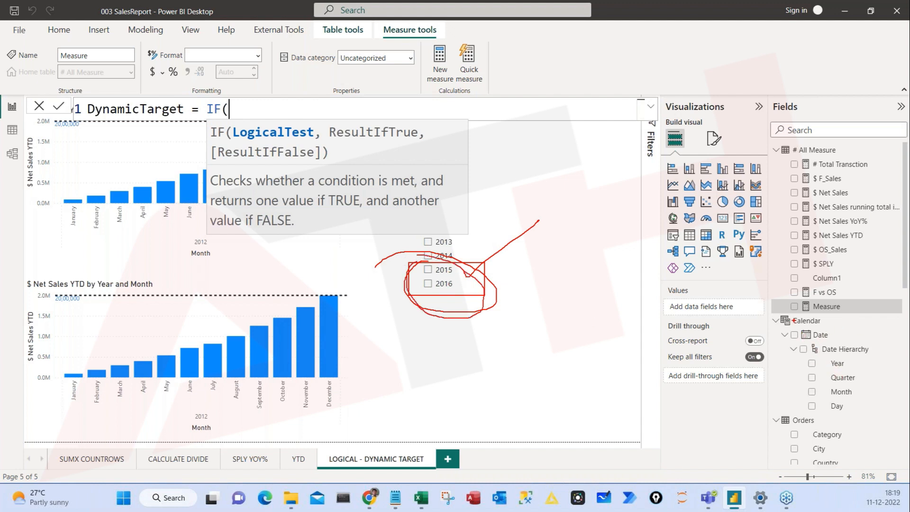
mouse_move(786, 315)
left_mouse_down()
mouse_move(838, 328)
mouse_move(863, 356)
mouse_move(883, 414)
left_mouse_up()
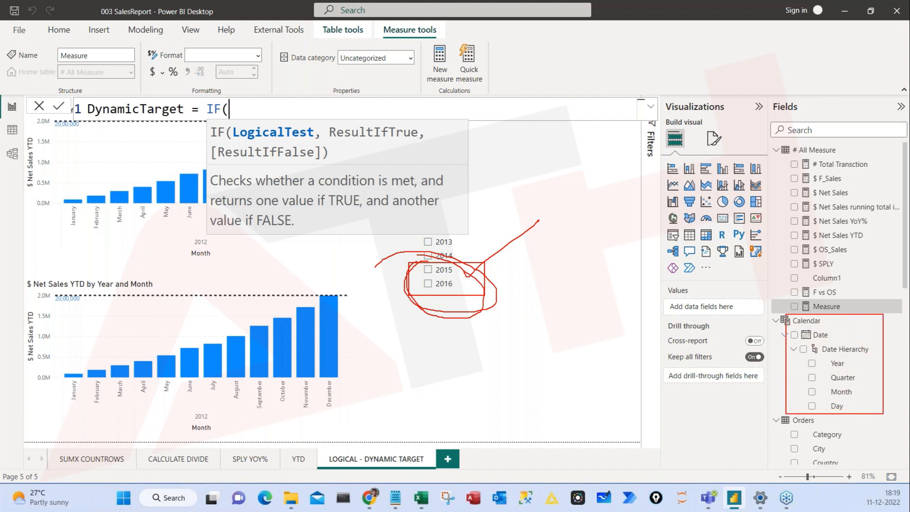
left_click_drag(799, 325, 868, 372)
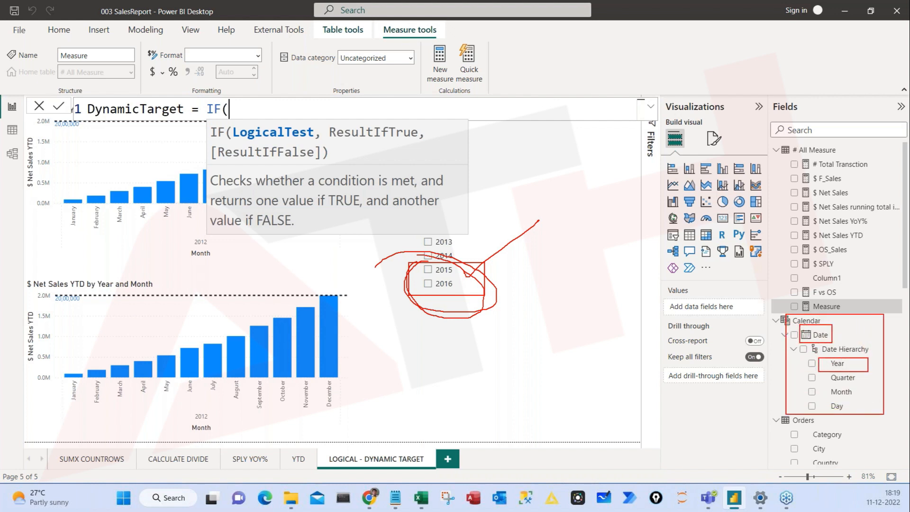
left_click_drag(832, 331, 861, 317)
left_click_drag(861, 369, 891, 352)
left_click_drag(452, 314, 495, 287)
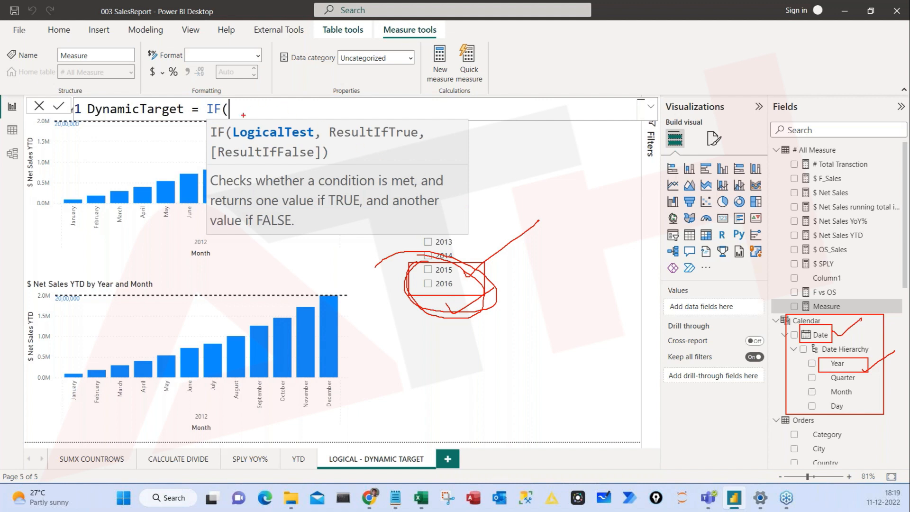
key("Escape")
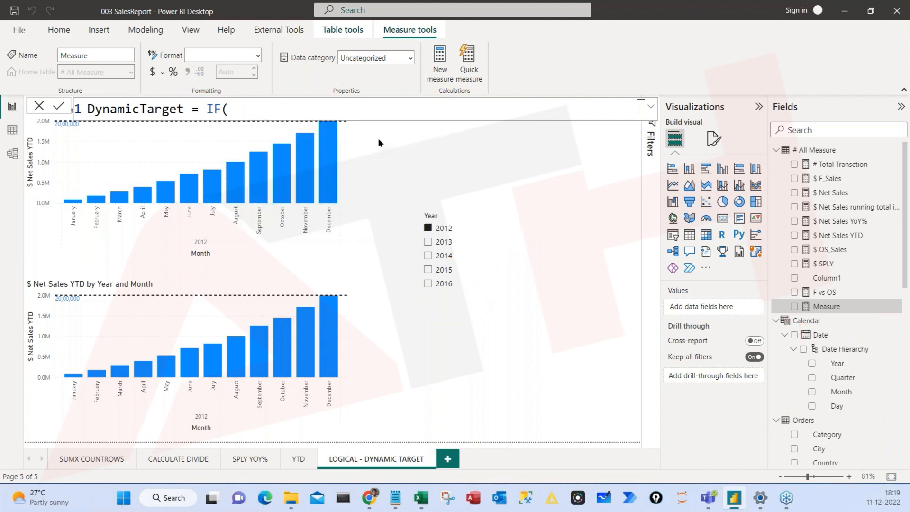
Insert the SELECTEDVALUE function as the start of the IF function's logical test.
type("sele")
key("Down")
key("Down")
key("Down")
key("Down")
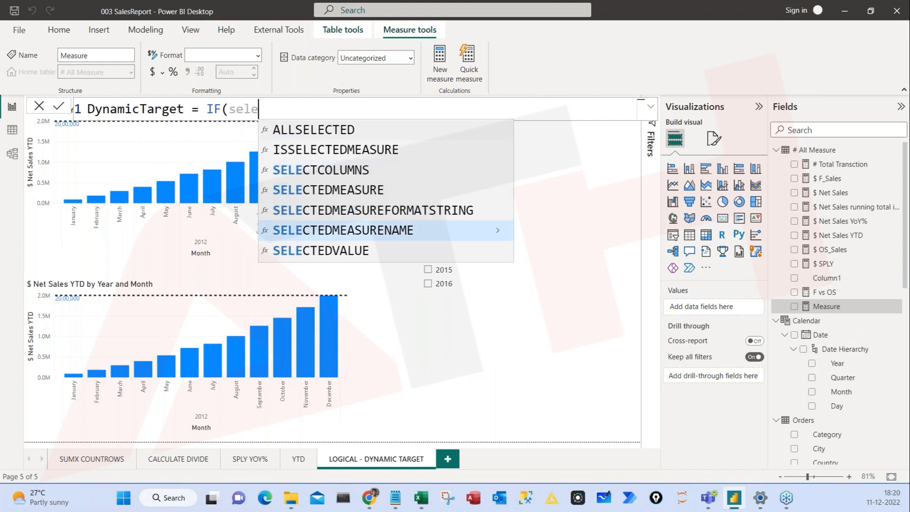
key("Tab")
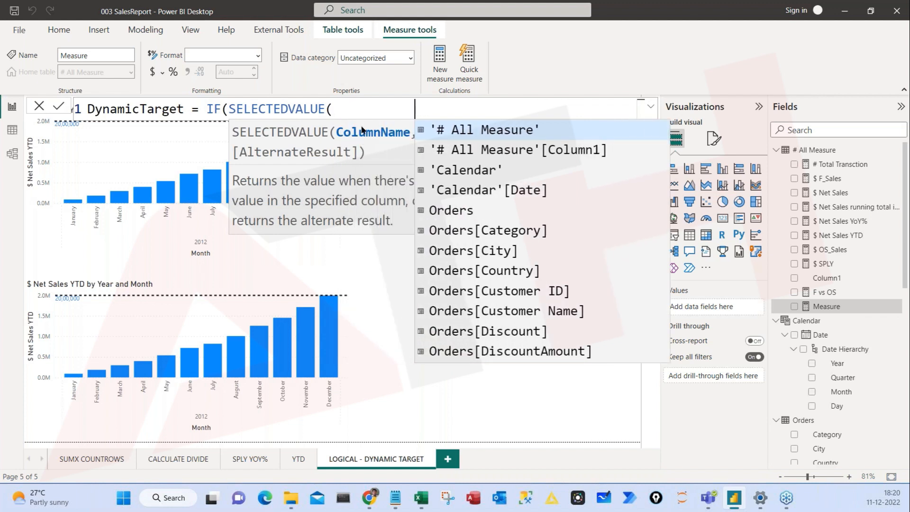
key("Escape")
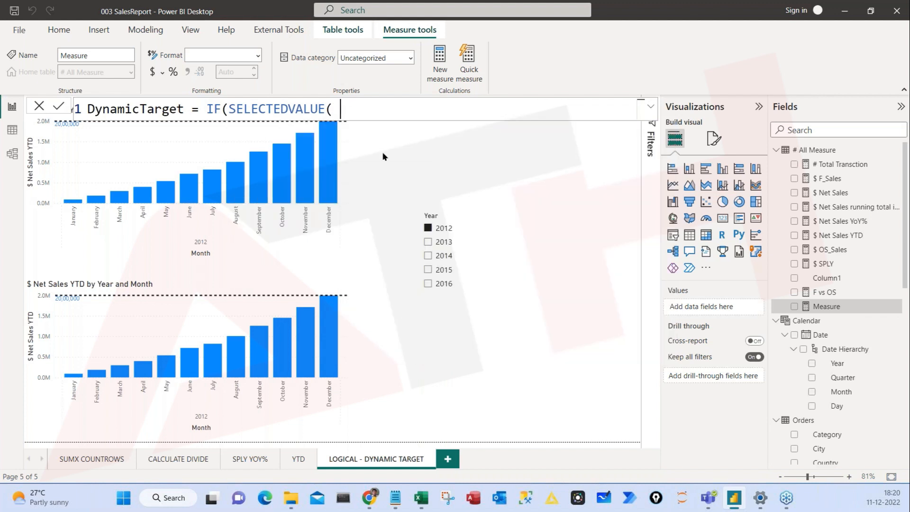
Give SELECTEDVALUE the column 'Calendar'[Date].[Year] and close its parenthesis.
type("d")
key("BackSpace")
type("ca")
key("Down")
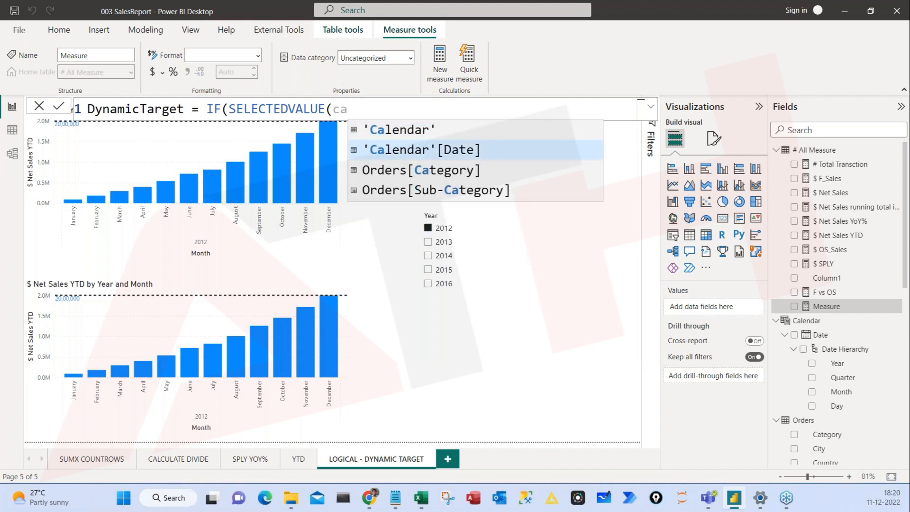
key("Tab")
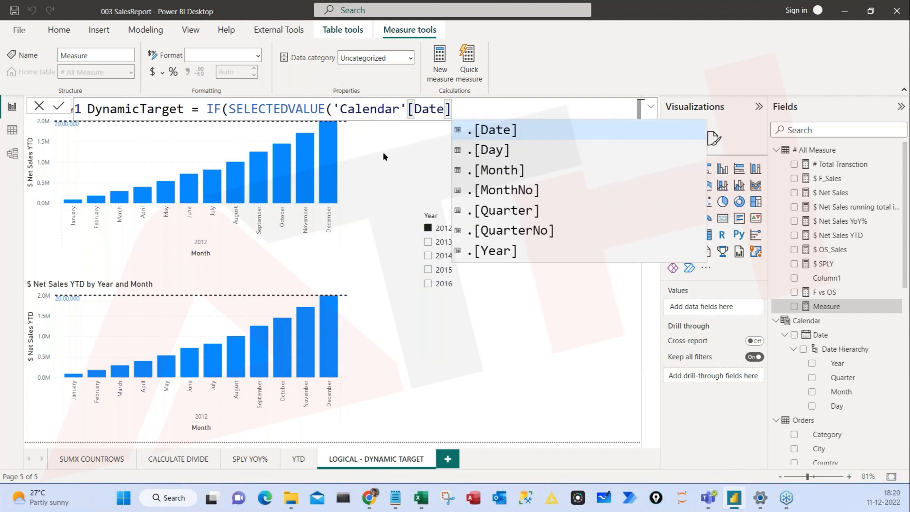
left_click(495, 254)
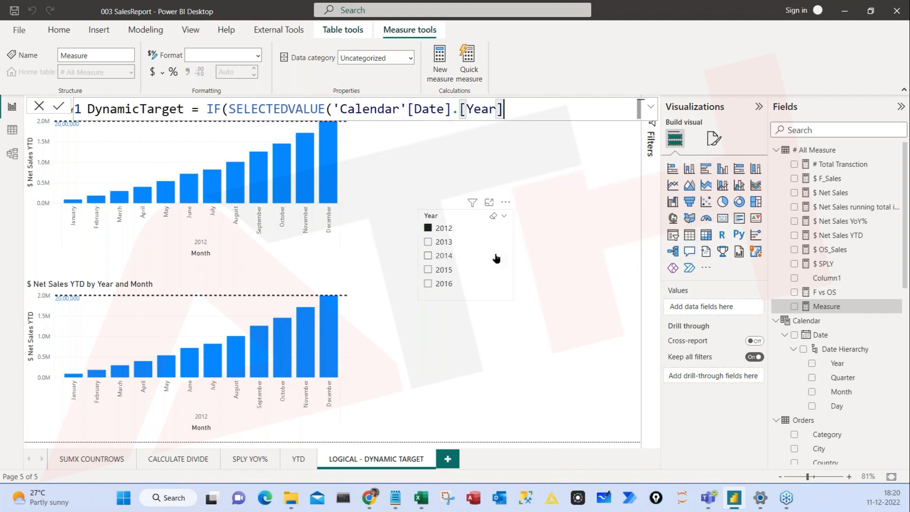
type(")")
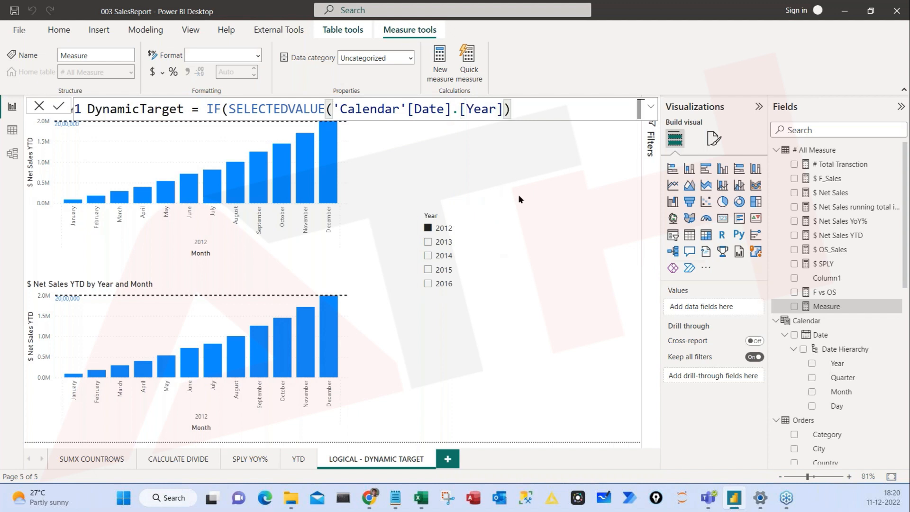
Highlight the SELECTEDVALUE expression, draw temporary marks around it, and clear them.
left_click_drag(229, 109, 513, 107)
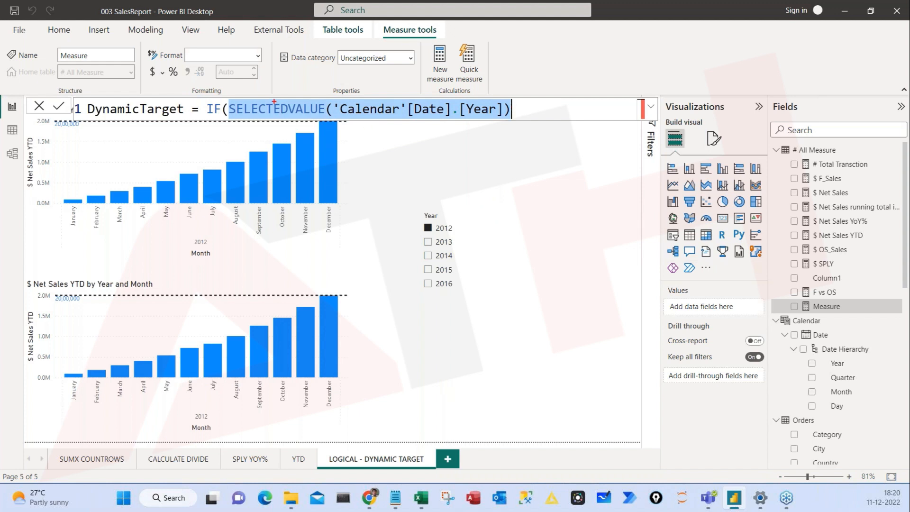
left_click_drag(277, 102, 314, 74)
left_click_drag(392, 126, 487, 115)
mouse_move(278, 86)
left_mouse_down()
mouse_move(228, 109)
mouse_move(473, 142)
mouse_move(398, 58)
left_mouse_up()
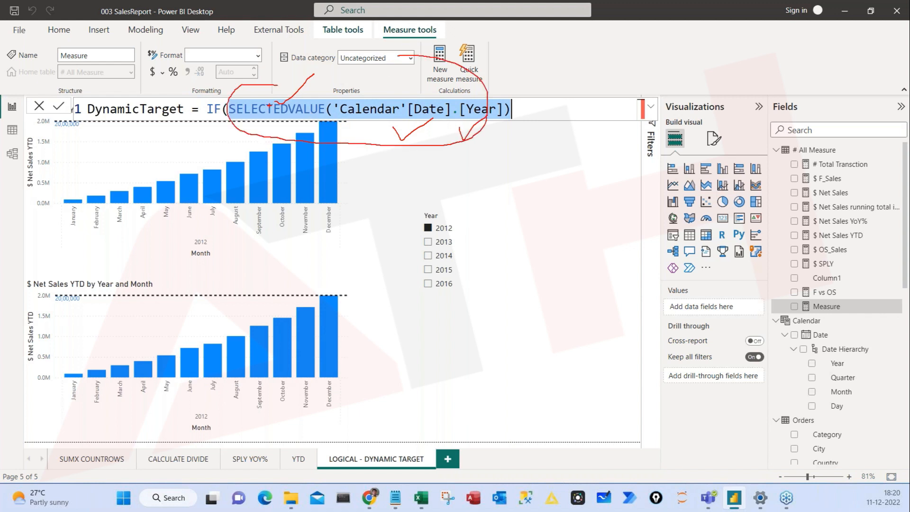
key("Escape")
Complete the logical test by comparing the selected year with <=2013.
left_click(540, 112)
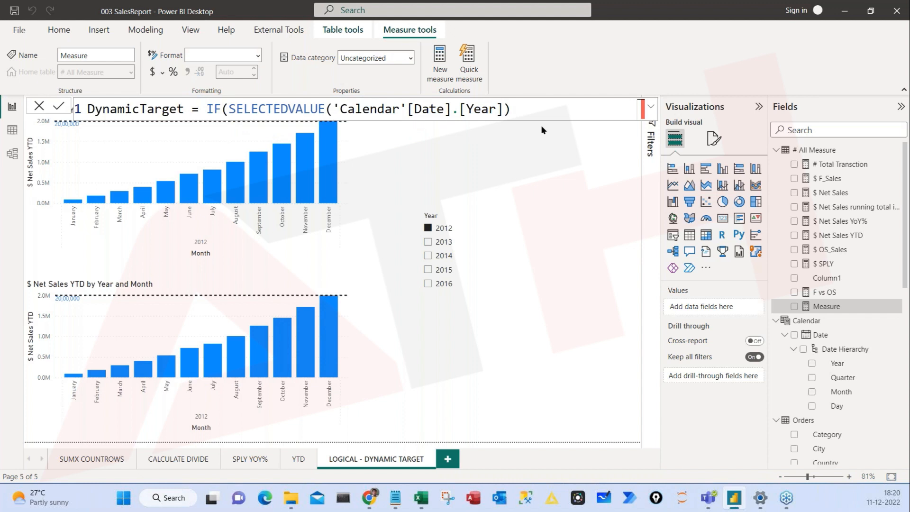
type("<=2013")
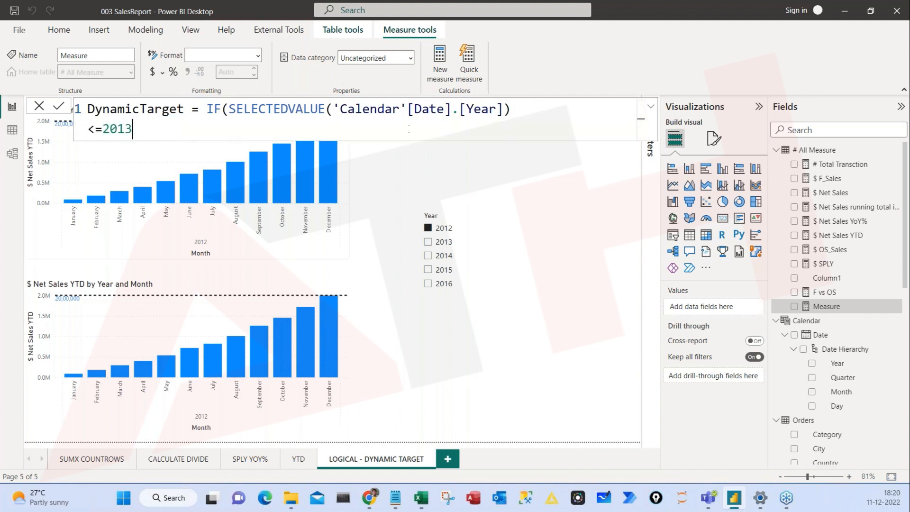
left_click_drag(228, 109, 142, 131)
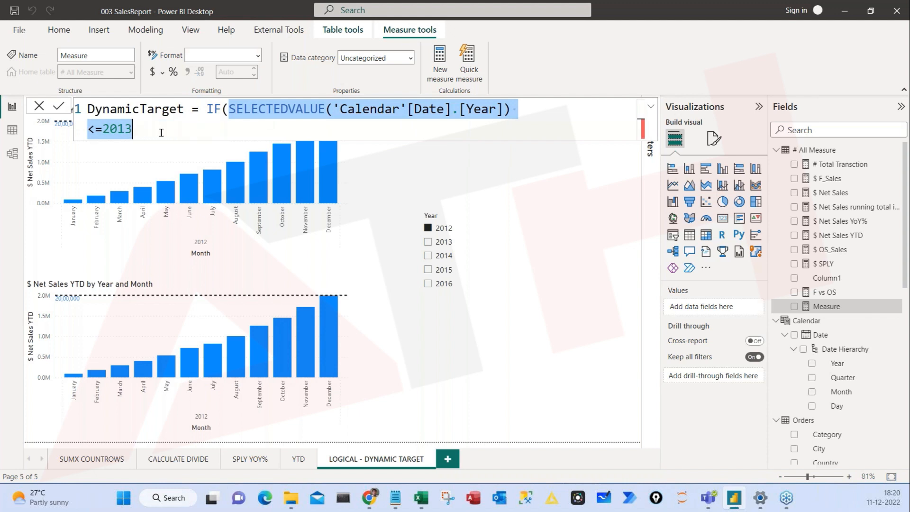
left_click(546, 110)
scroll(546, 109, "up", 1)
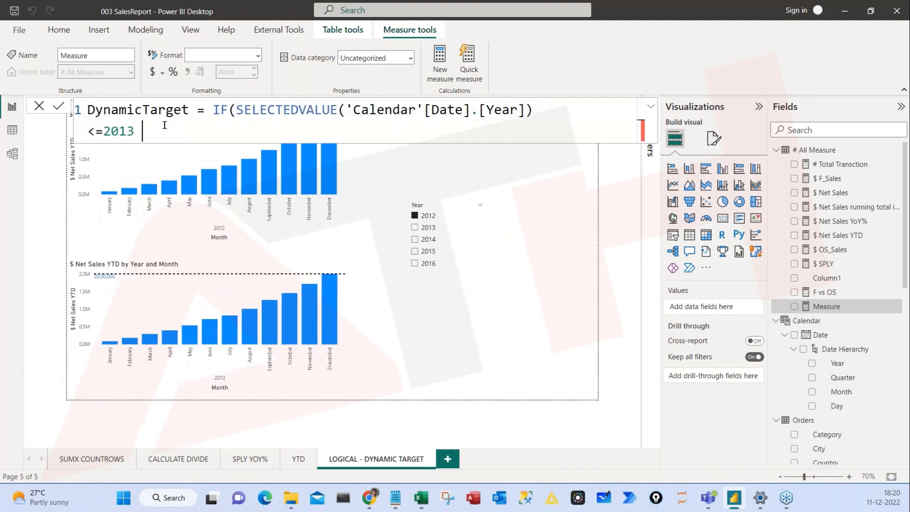
Set the IF results to 1500000 when true and 2000000 when false, and close the function.
type(",")
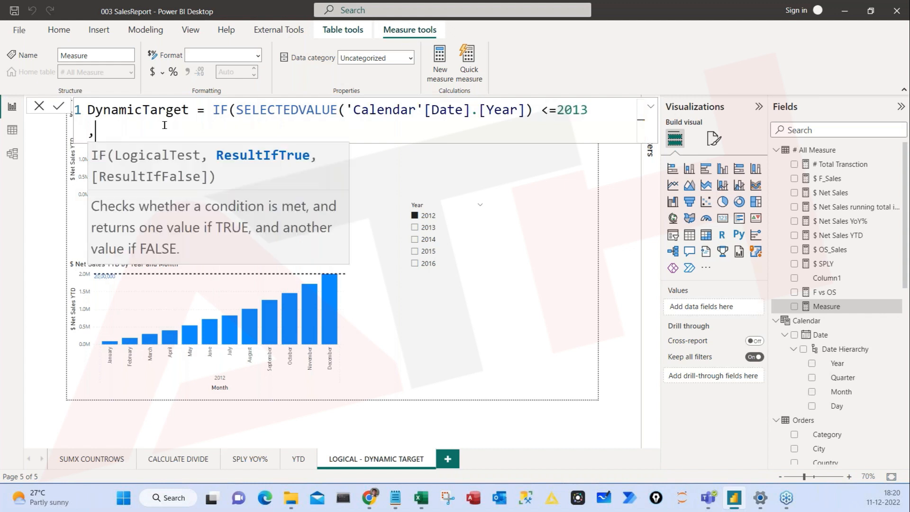
type(" 1500000")
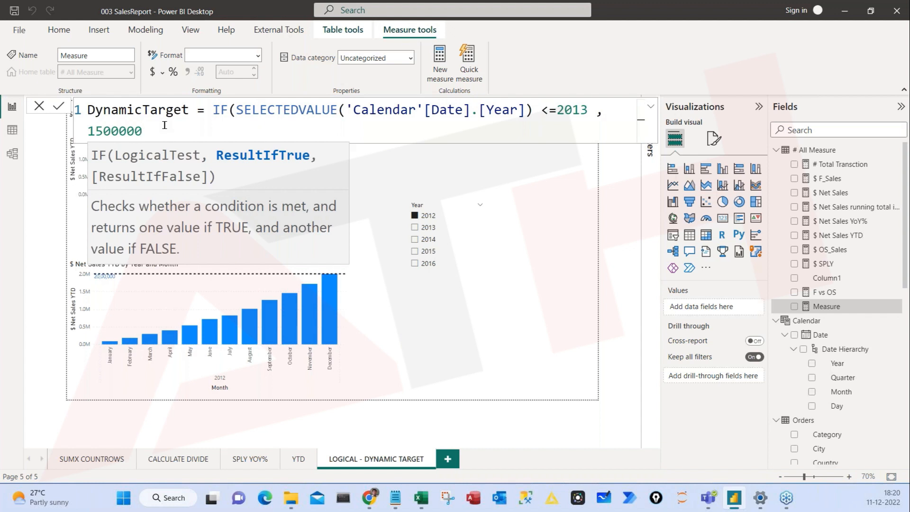
type(",2")
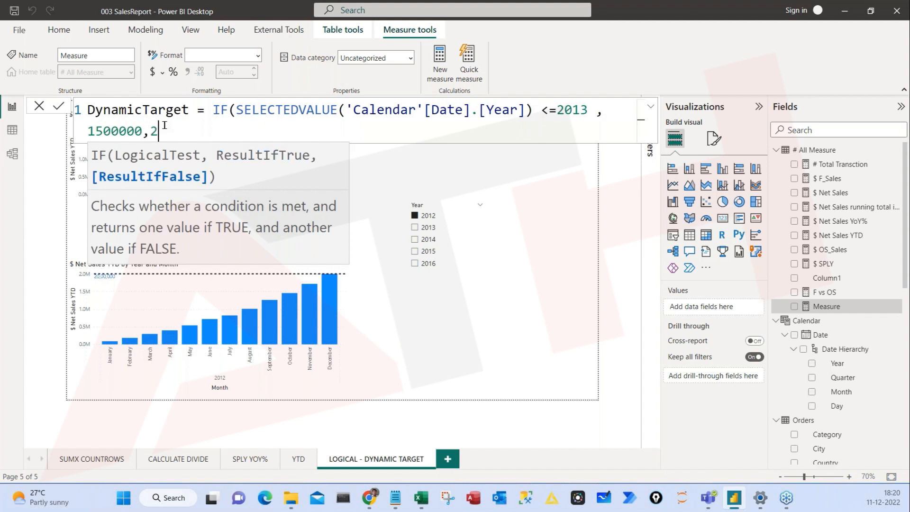
type("000000")
key("BackSpace")
key("BackSpace")
key("BackSpace")
key("BackSpace")
type("0000)")
Put the SELECTEDVALUE test on its own indented line and indent the result values beneath it.
double_click(261, 118)
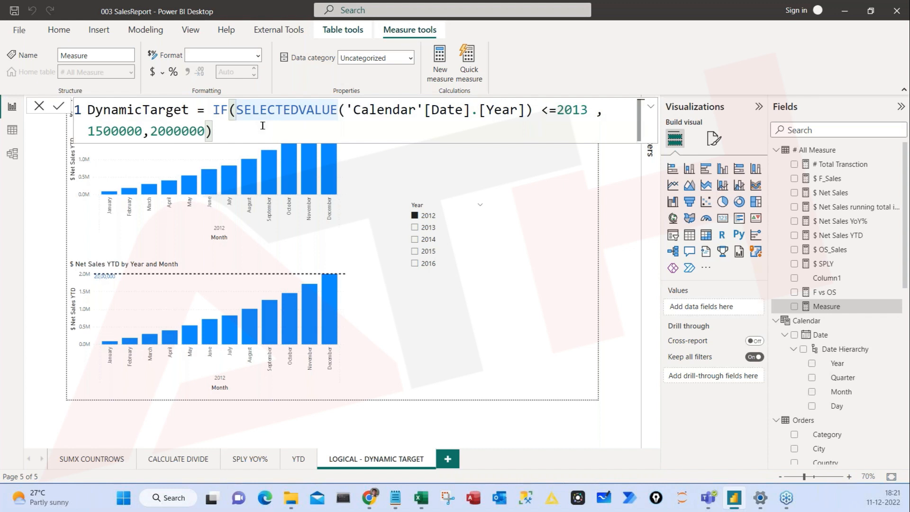
key("shift+Return")
key("Tab")
key("Tab")
key("Tab")
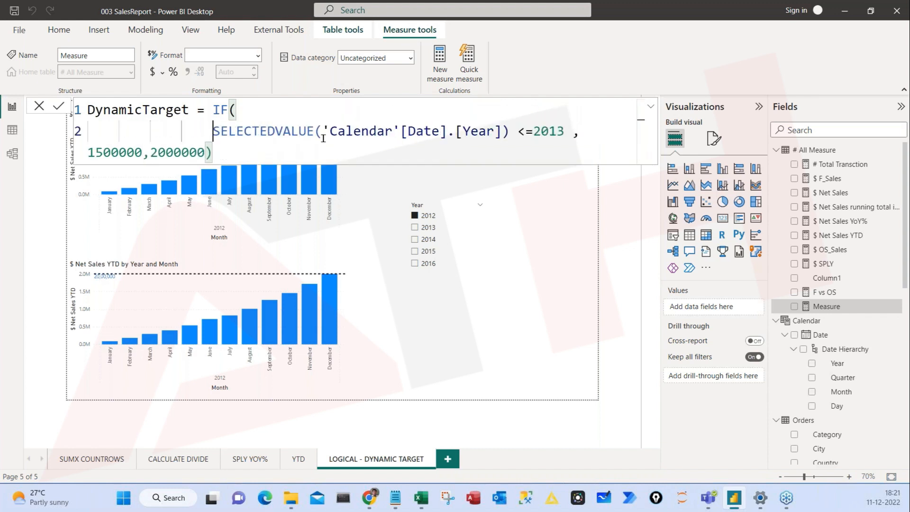
left_click(88, 152)
key("Tab")
key("Tab")
key("Tab")
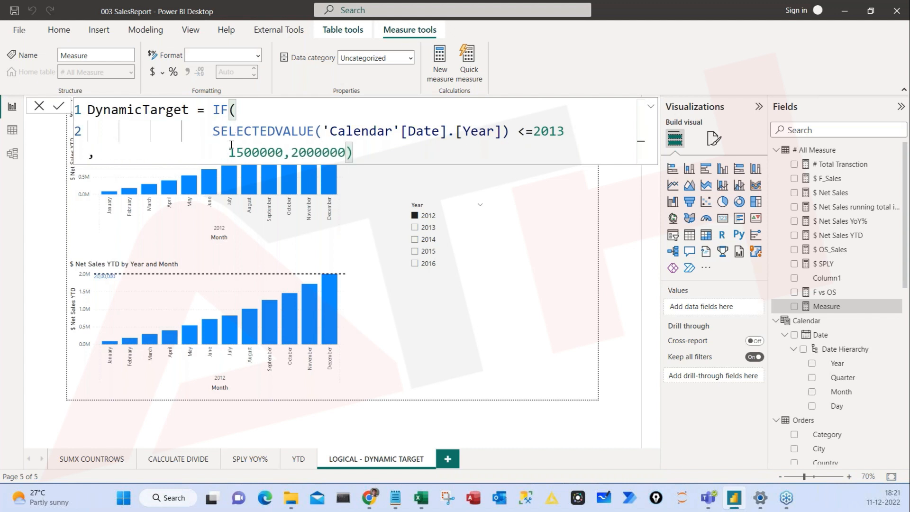
key("BackSpace")
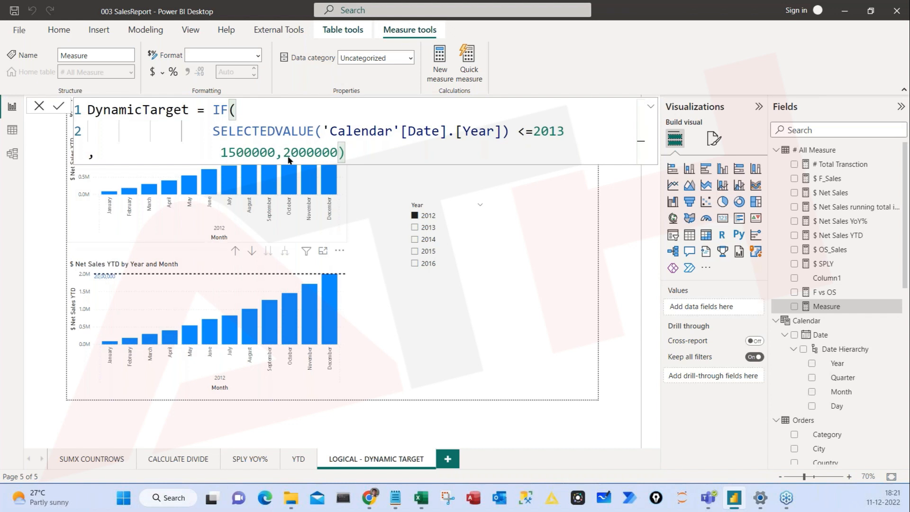
Review the DynamicTarget formula's year test and result values, and commit the measure.
left_click_drag(213, 131, 510, 133)
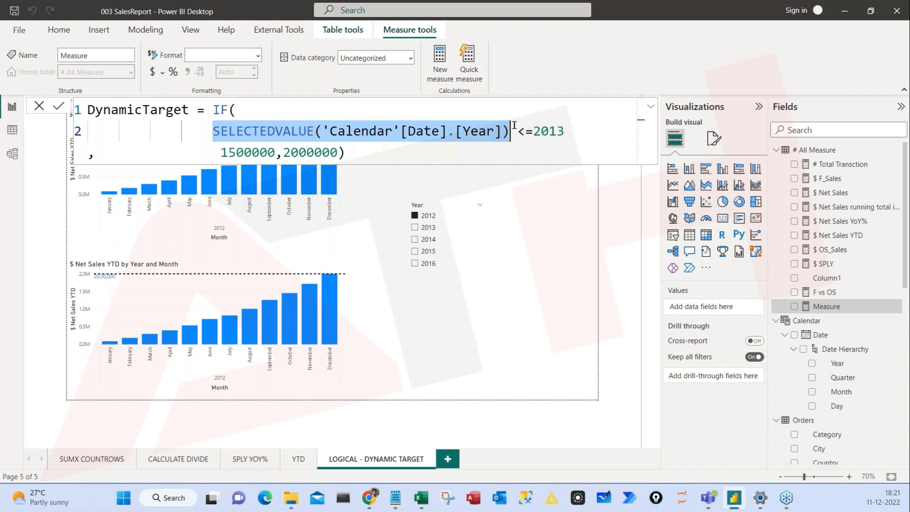
left_click_drag(517, 130, 568, 130)
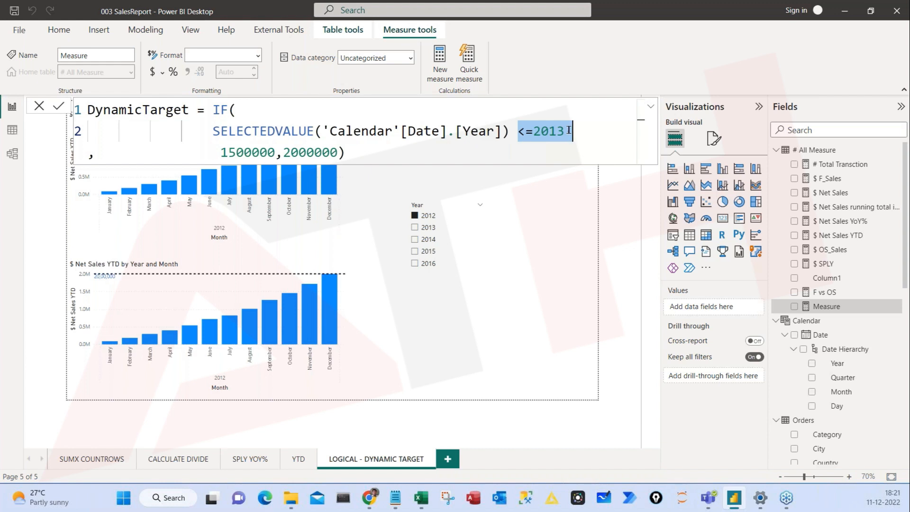
double_click(248, 152)
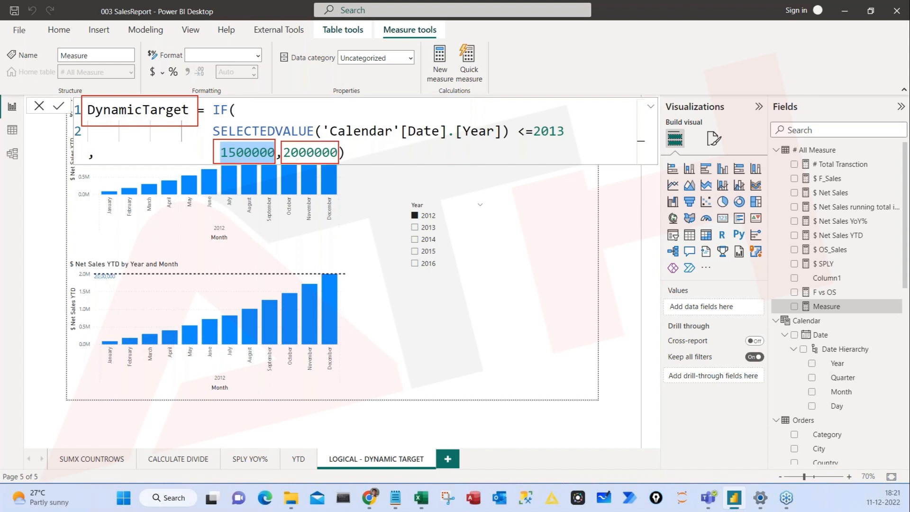
left_click(359, 154)
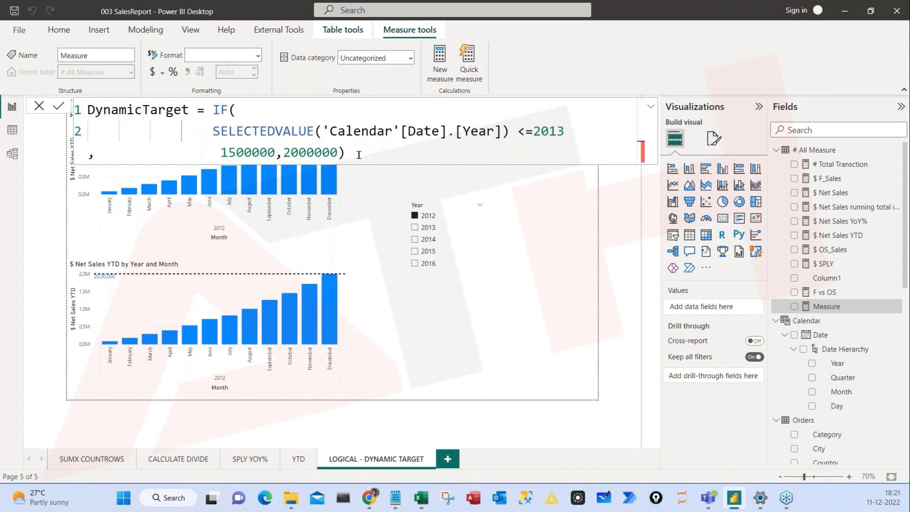
key("Return")
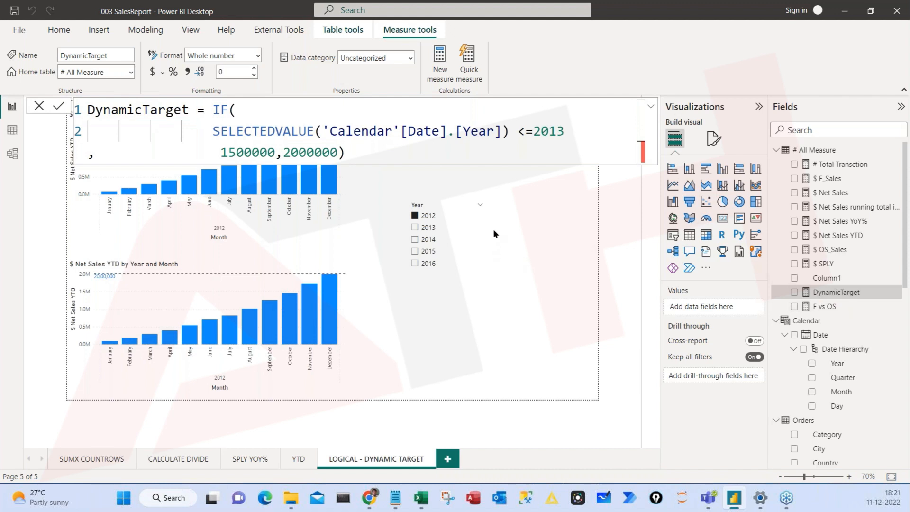
left_click(556, 169)
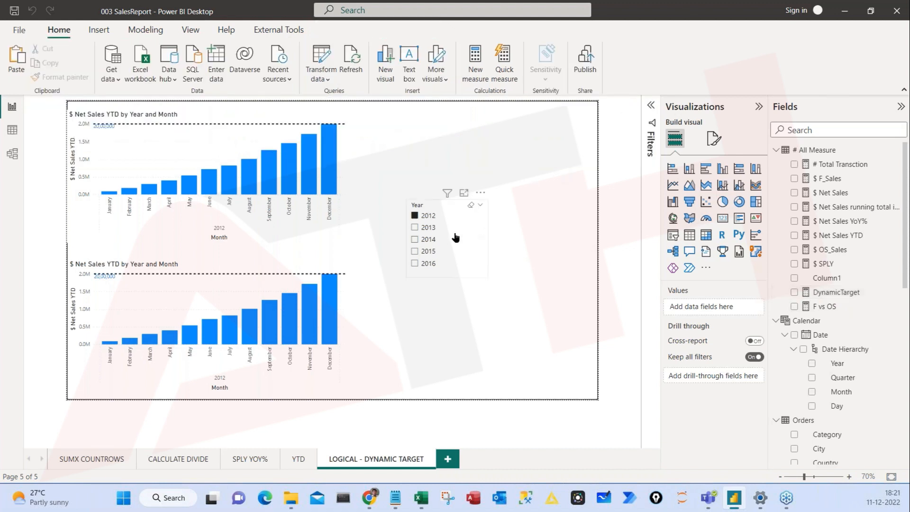
Shift the Year slicer closer to the charts and add a resized card beside it showing the DynamicTarget measure.
left_click_drag(455, 238, 440, 242)
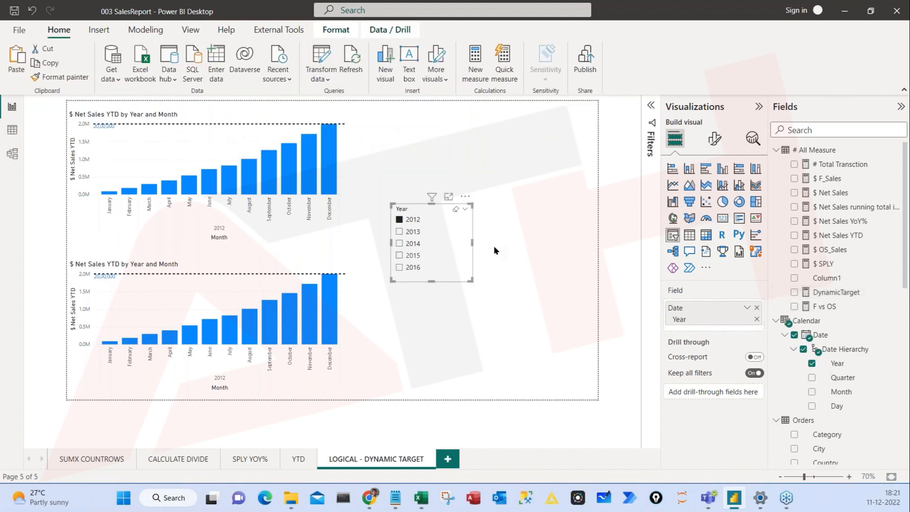
left_click(517, 236)
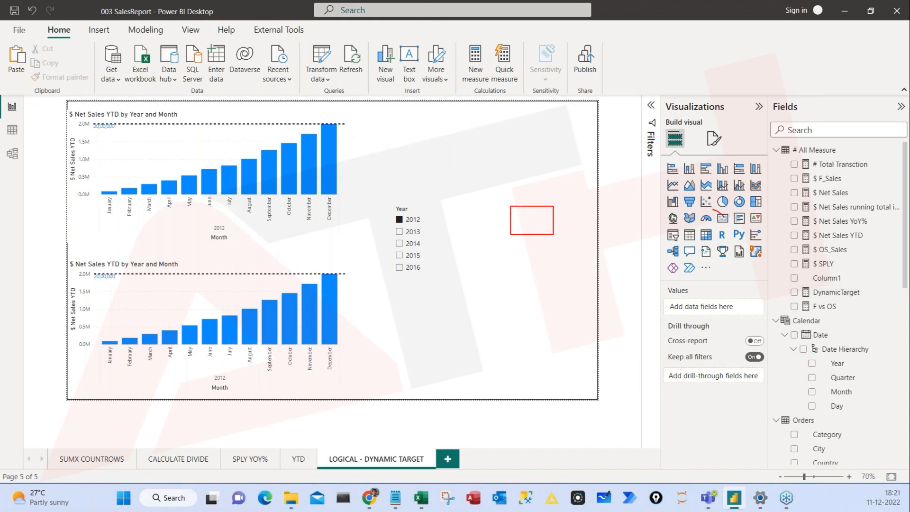
left_click(721, 218)
left_click_drag(434, 308, 546, 222)
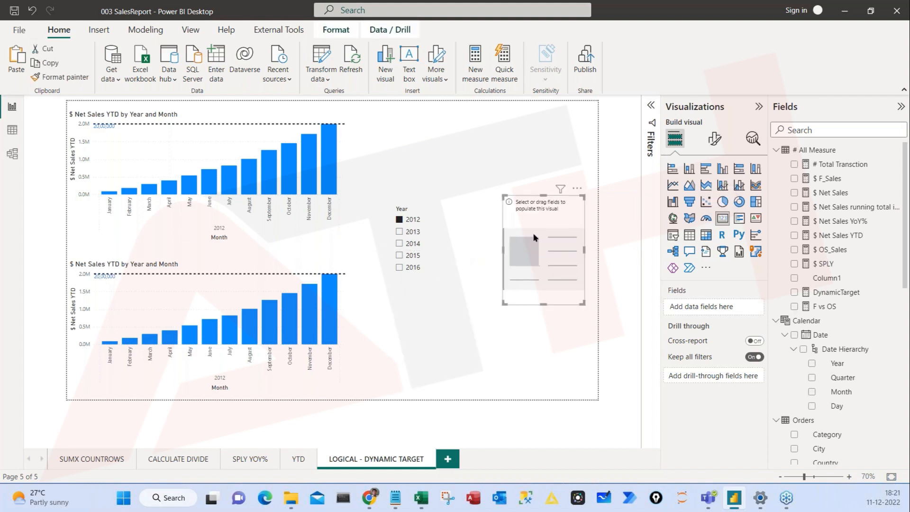
left_click_drag(503, 303, 484, 276)
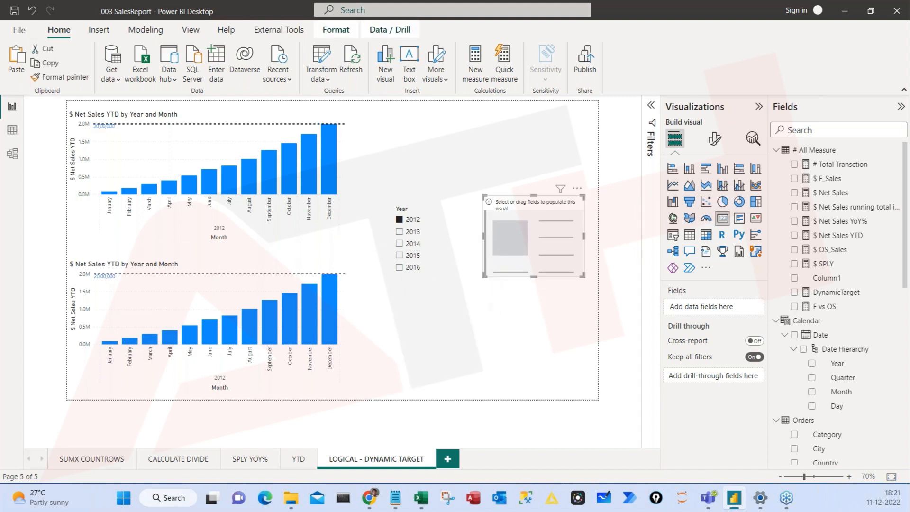
left_click_drag(824, 294, 529, 243)
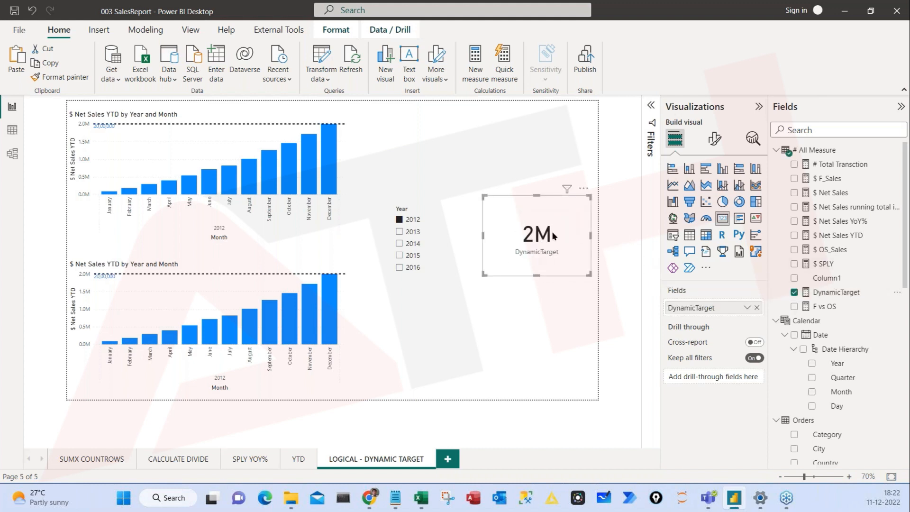
mouse_move(540, 211)
left_mouse_down()
mouse_move(507, 258)
mouse_move(561, 210)
mouse_move(521, 203)
left_mouse_up()
left_click_drag(515, 246, 497, 255)
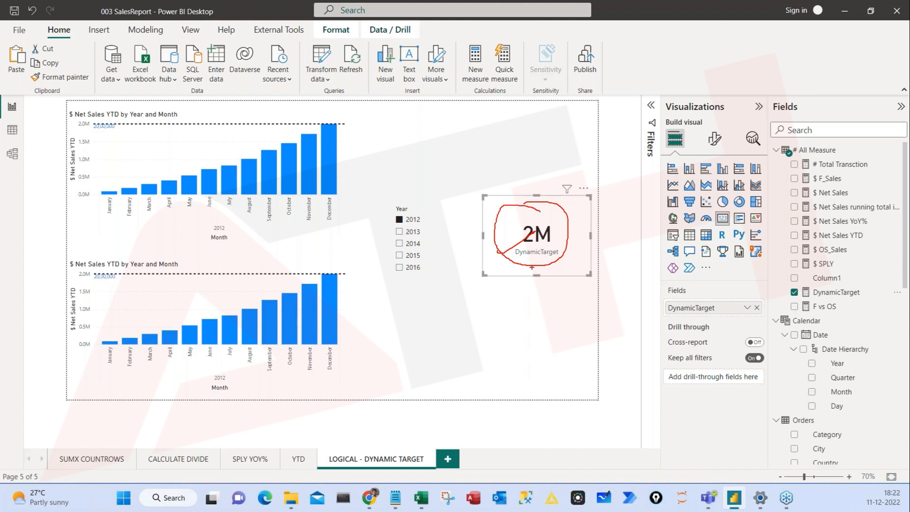
mouse_move(535, 201)
left_mouse_down()
mouse_move(512, 286)
mouse_move(515, 188)
left_mouse_up()
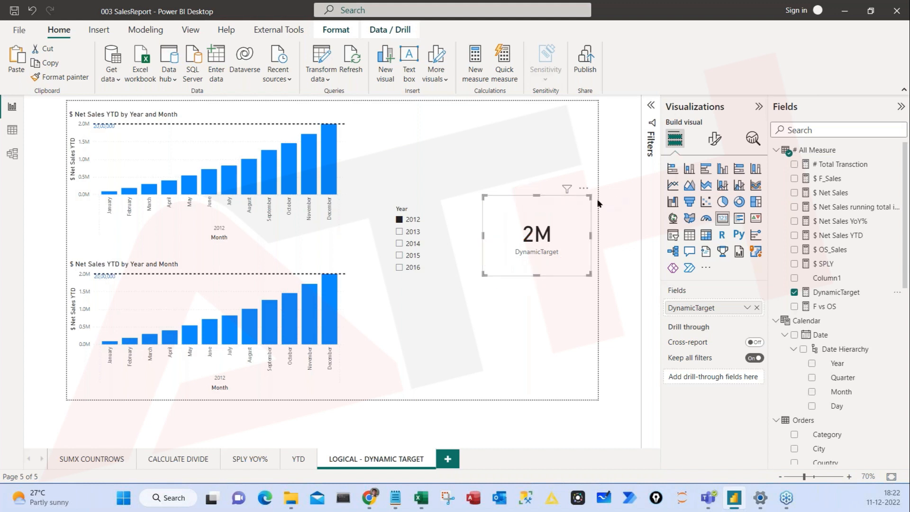
Set the display units of the DynamicTarget card's callout value to None.
left_click(714, 139)
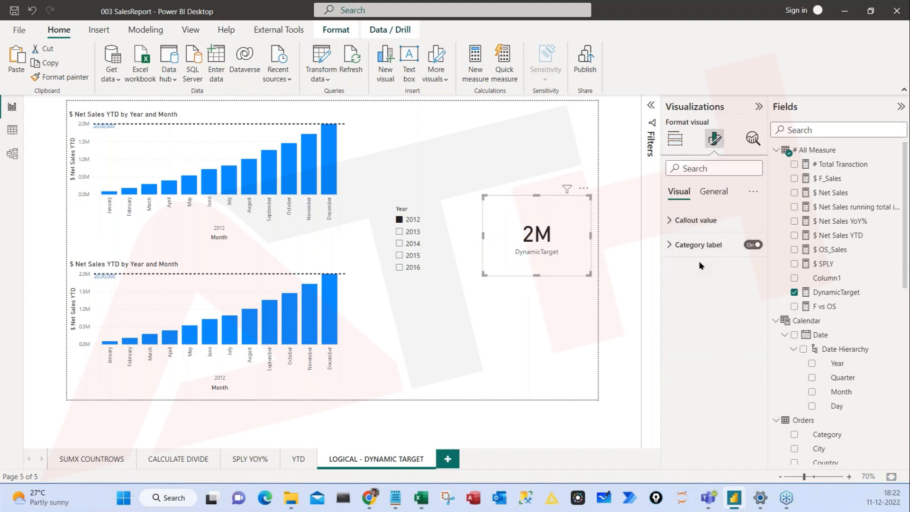
left_click(700, 220)
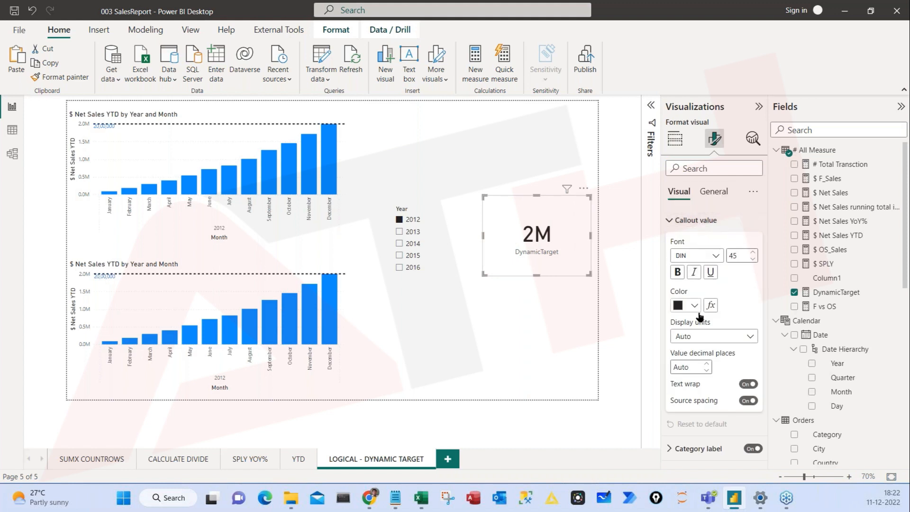
left_click(701, 343)
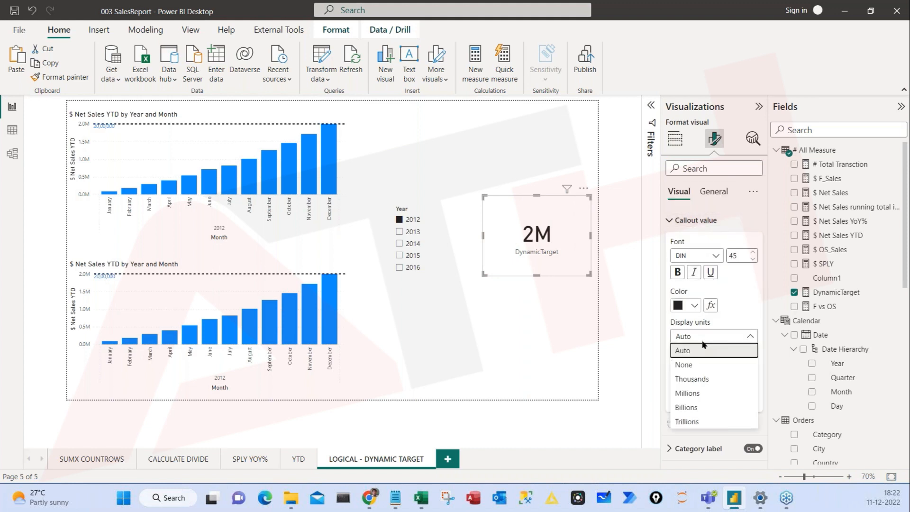
left_click(697, 367)
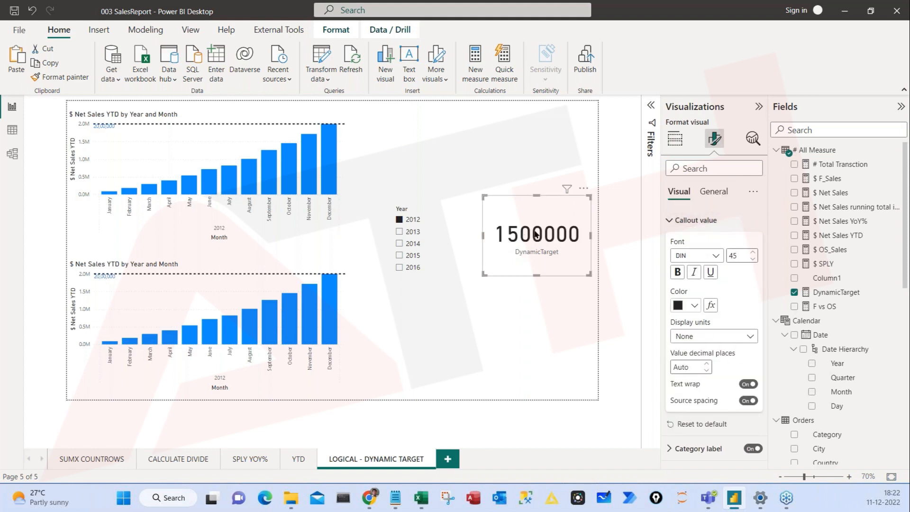
Check the DynamicTarget card while filtering the Year slicer to 2013, 2014 and 2015 in turn.
left_click(412, 234)
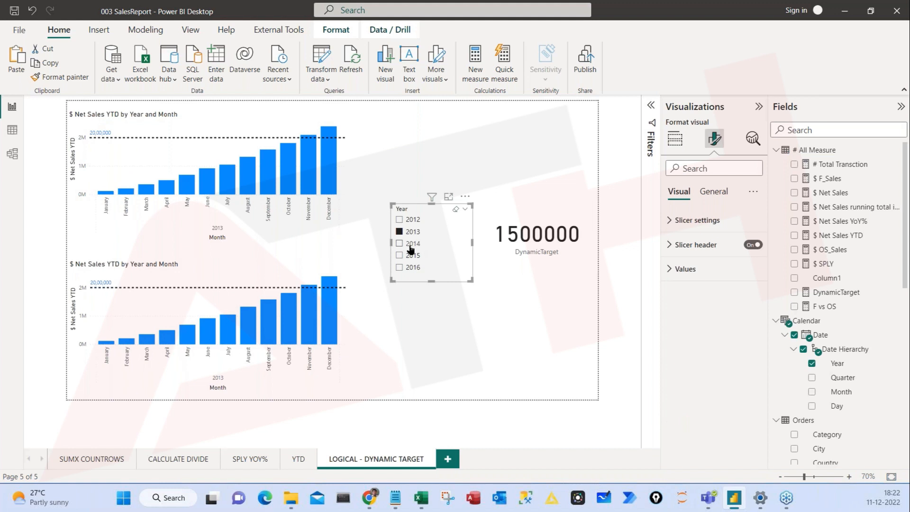
left_click(411, 245)
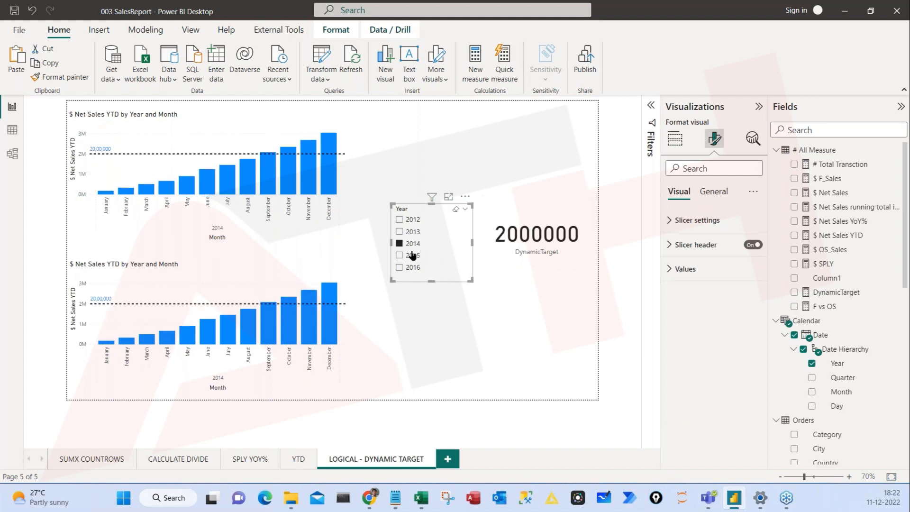
left_click(412, 255)
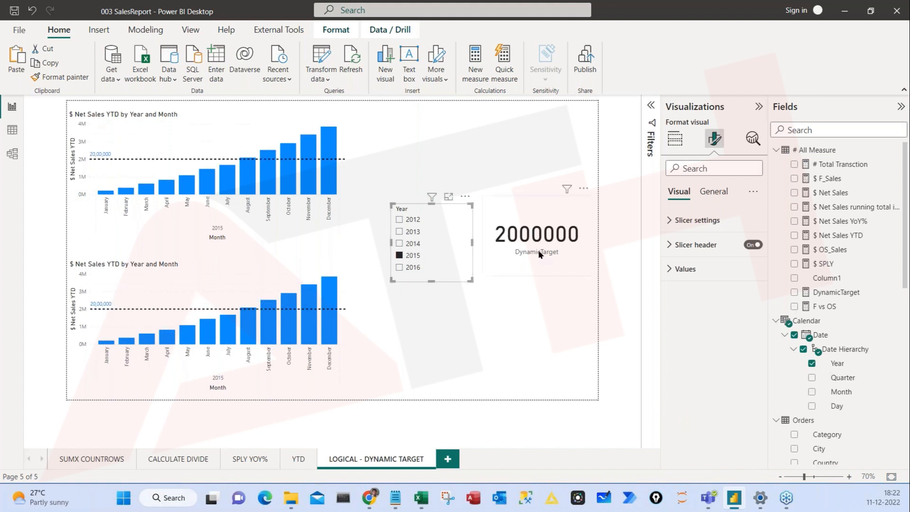